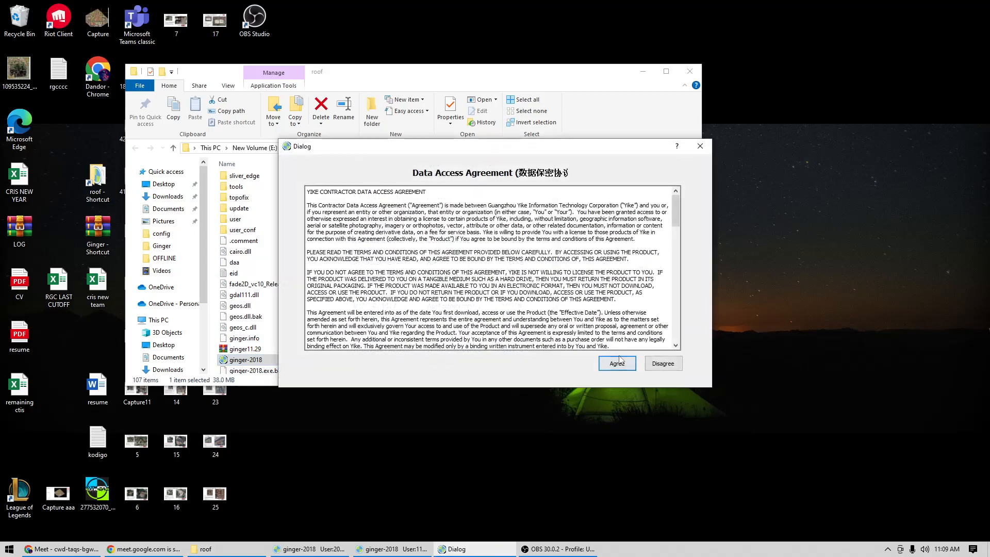
Accept the data access agreement and fill the login user name with the second checker's software ID from the web password list.
click(625, 363)
click(143, 550)
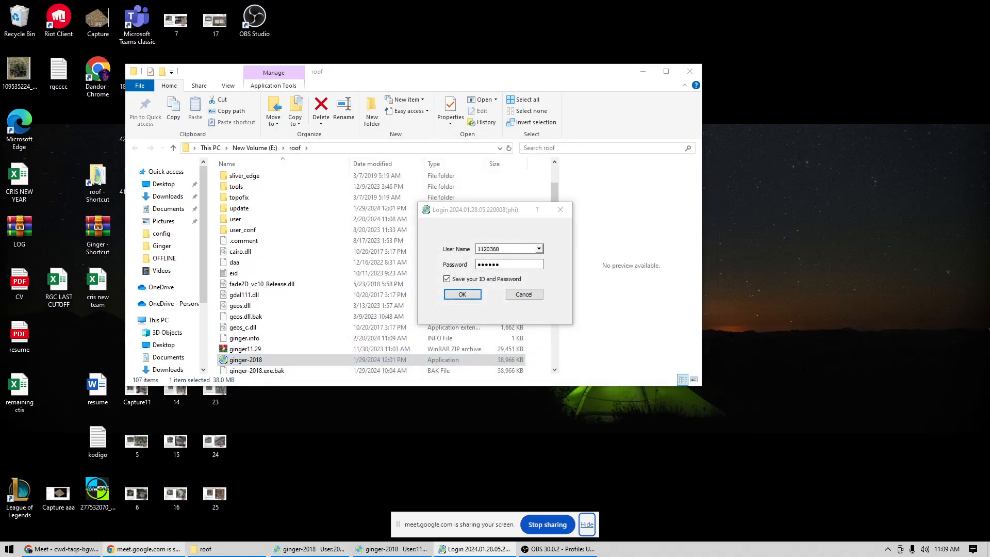
click(72, 549)
click(564, 8)
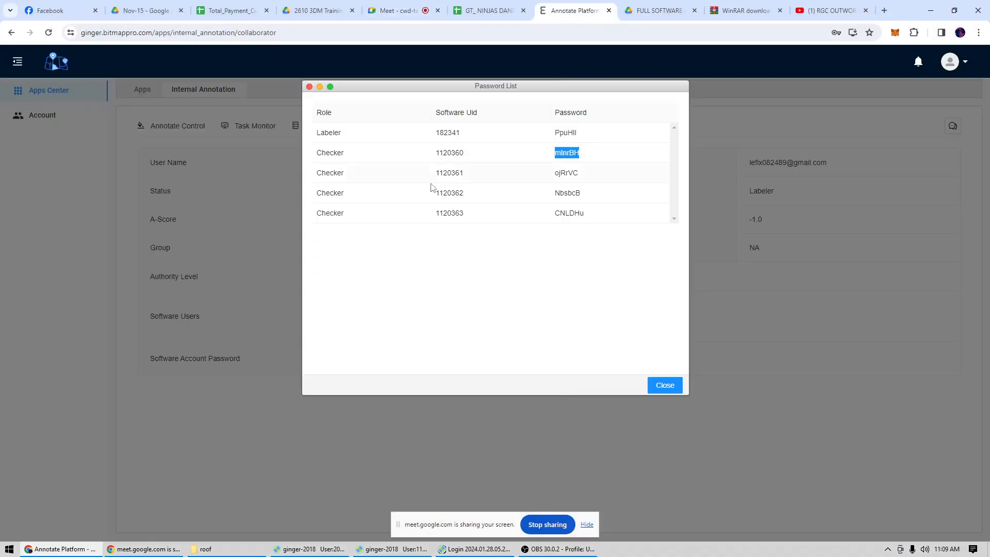
double_click(463, 176)
key(ctrl+c)
click(475, 549)
key(ctrl+v)
Copy the second checker's account password from the password list into the login form and log in.
double_click(568, 174)
click(474, 549)
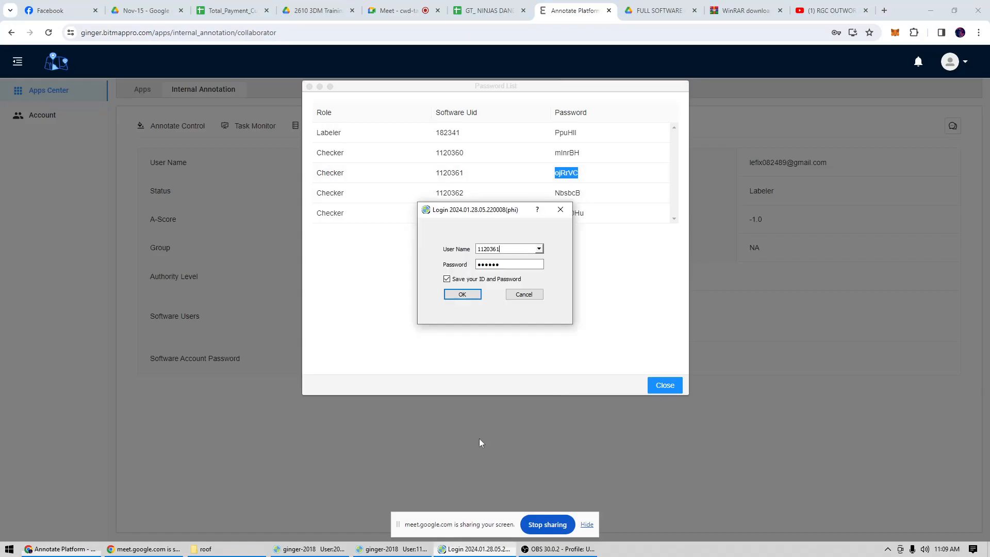
drag(512, 265, 468, 265)
key(ctrl+v)
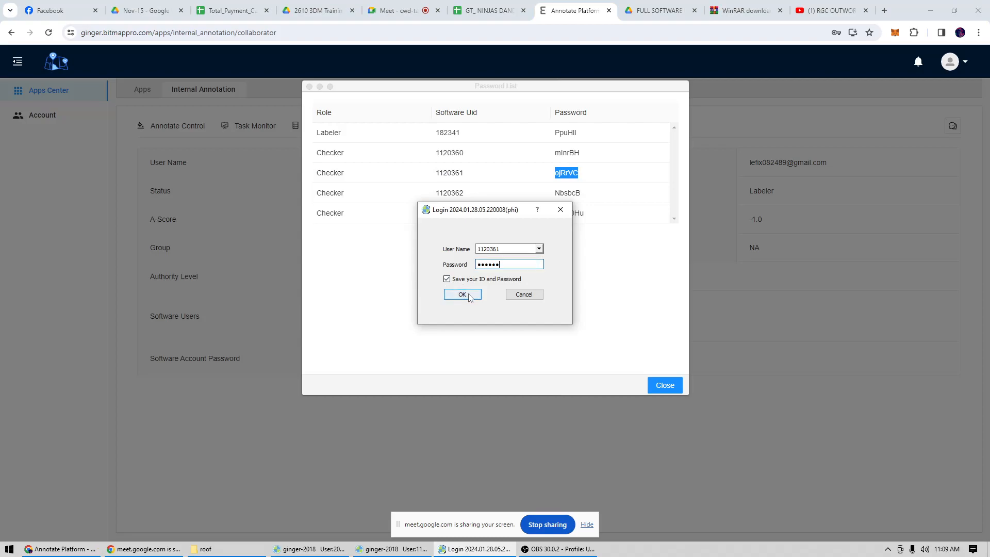
click(463, 294)
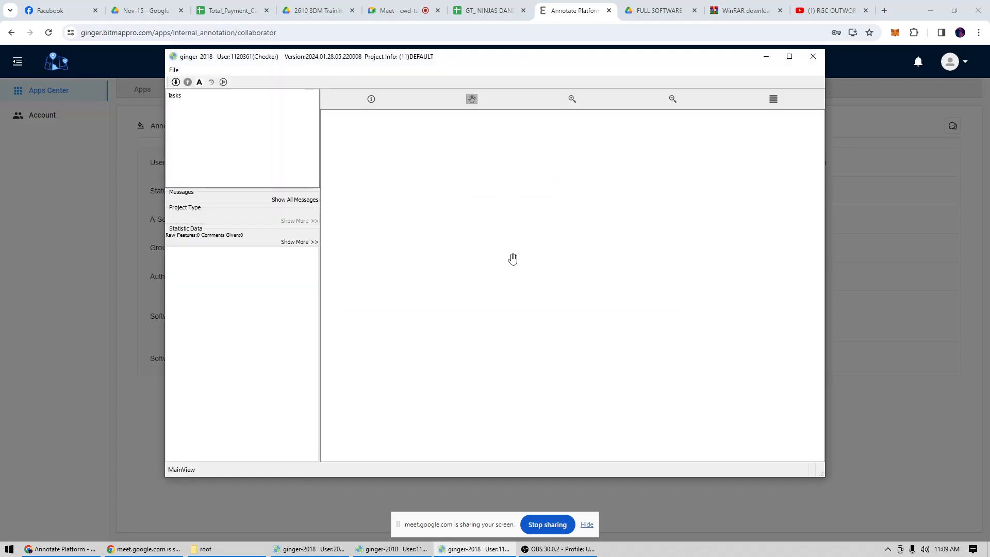
Copy the third checker's software ID from the password list and dismiss the project 2610 description.
click(53, 550)
click(464, 194)
double_click(464, 193)
click(401, 550)
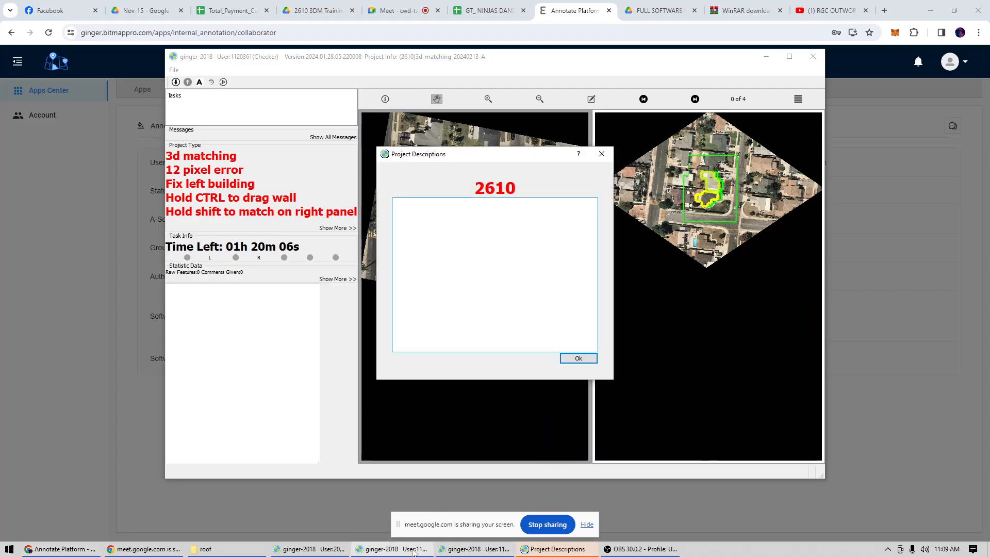
click(578, 358)
right_click(392, 550)
click(375, 498)
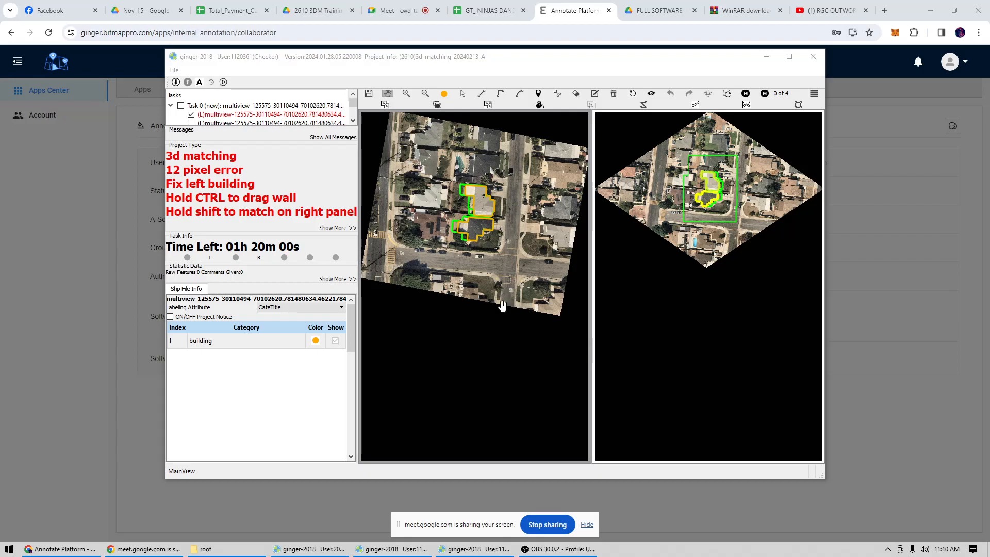
Launch another ginger-2018 instance from the roof folder, accept its data agreement and enter the third checker's software ID as user name.
click(206, 549)
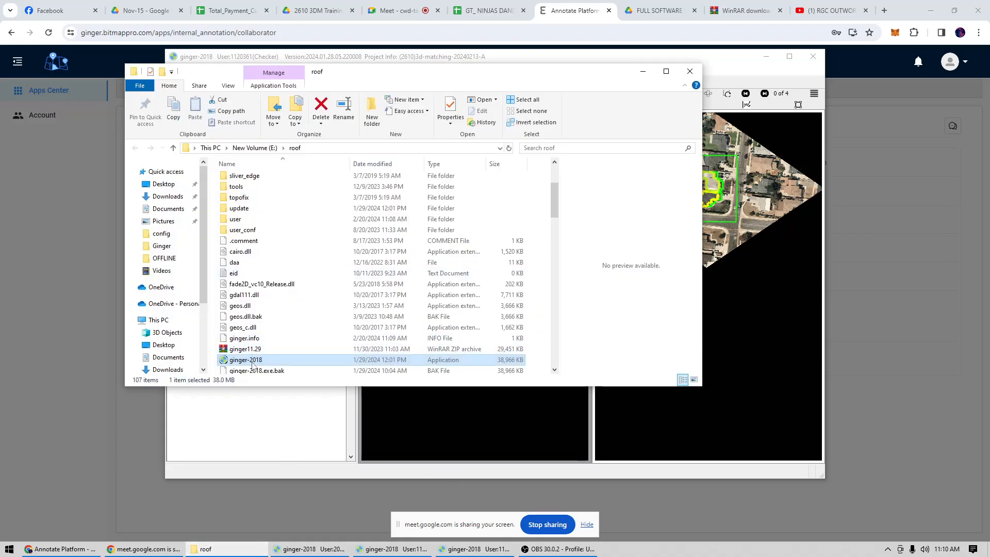
double_click(252, 361)
click(617, 363)
click(533, 250)
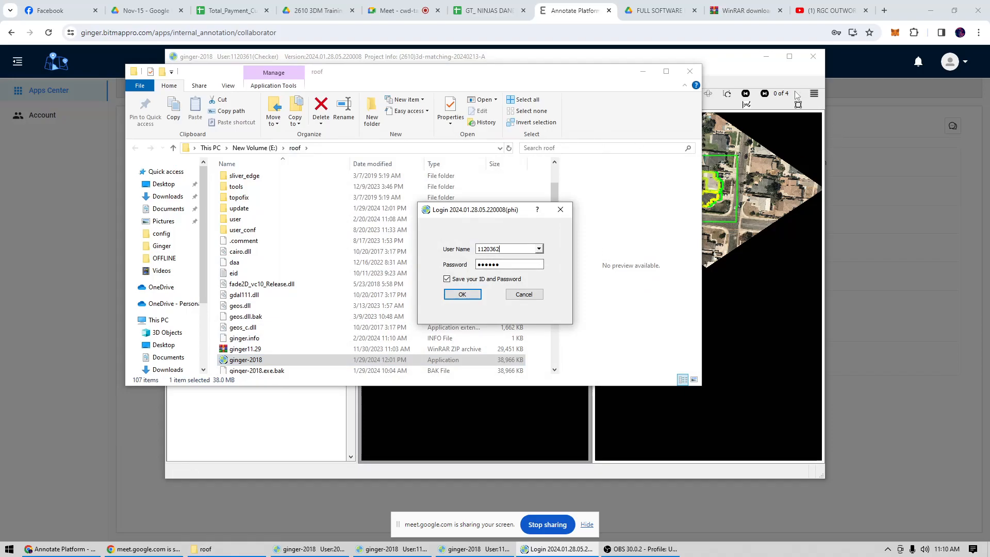
Copy the third checker's account password from the web password list into the login form and log in.
key(alt+Tab)
double_click(567, 193)
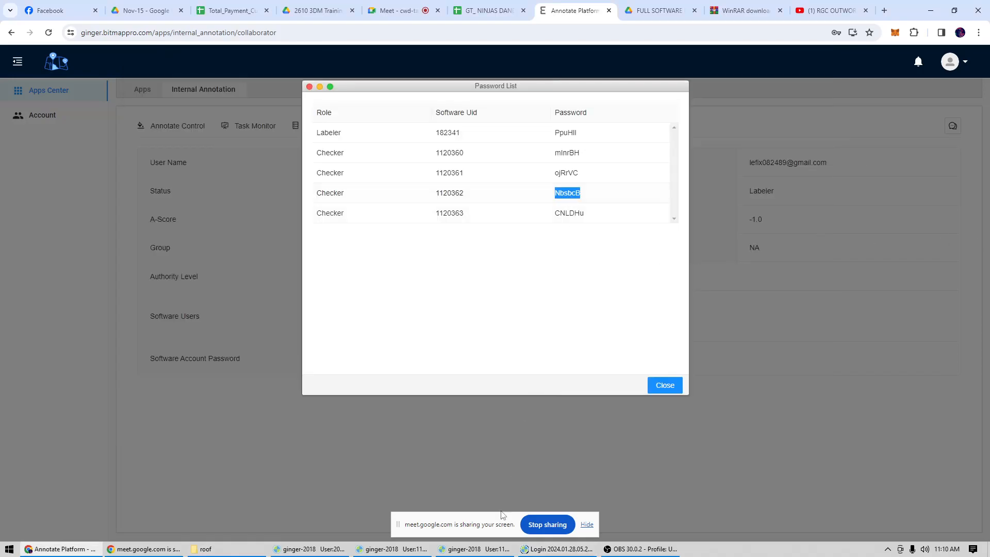
click(526, 549)
double_click(509, 264)
key(ctrl+v)
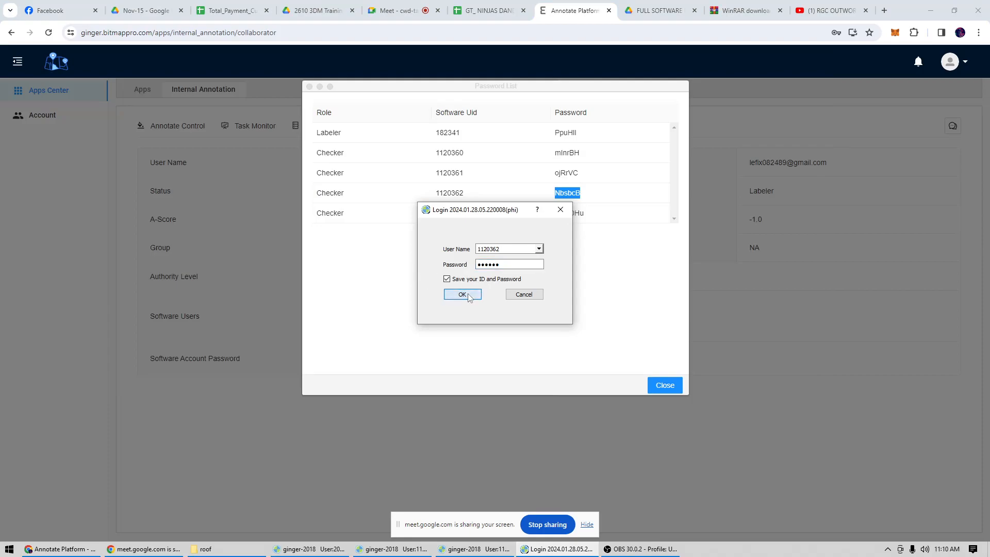
click(462, 294)
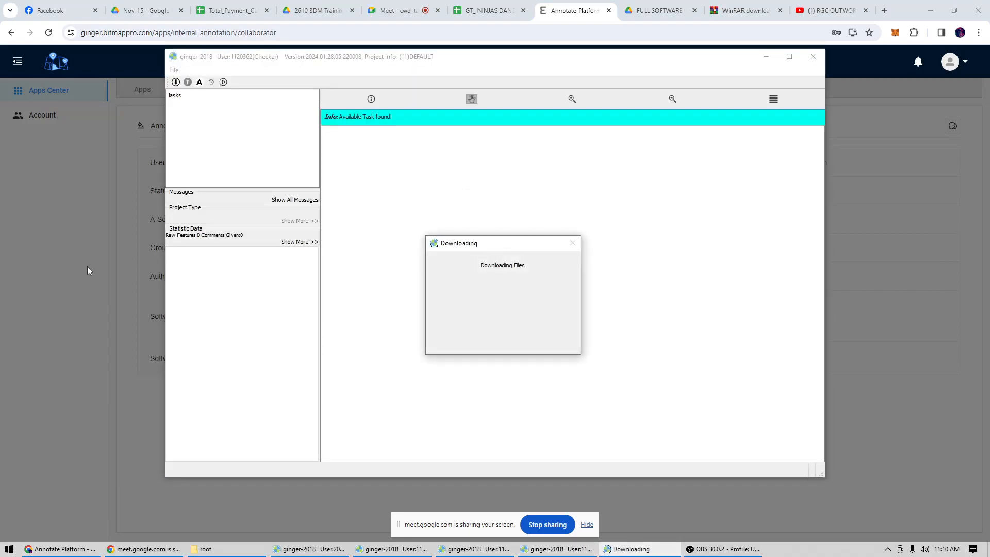
Close the web password list and apply to join the last group on page 9 of the User Group list.
click(63, 285)
click(658, 387)
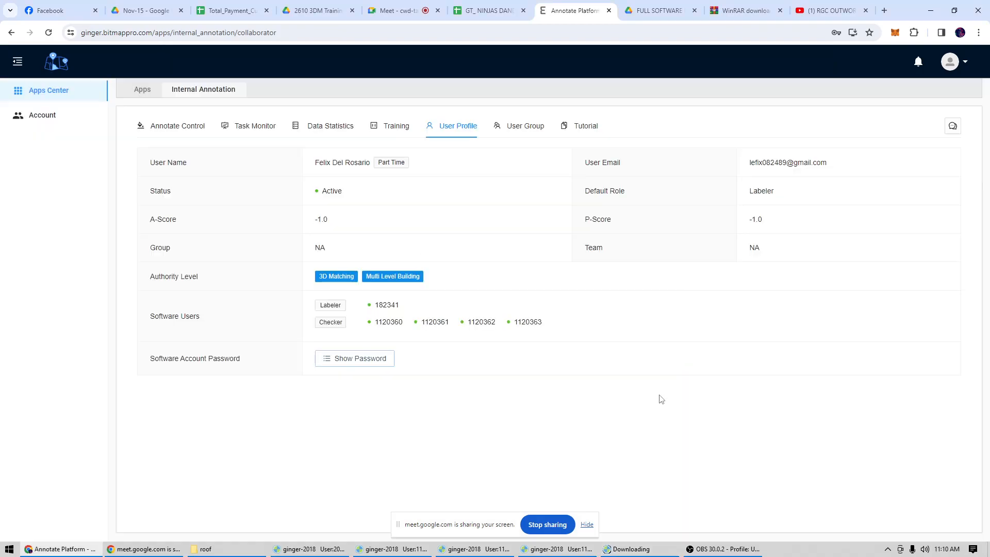
click(522, 131)
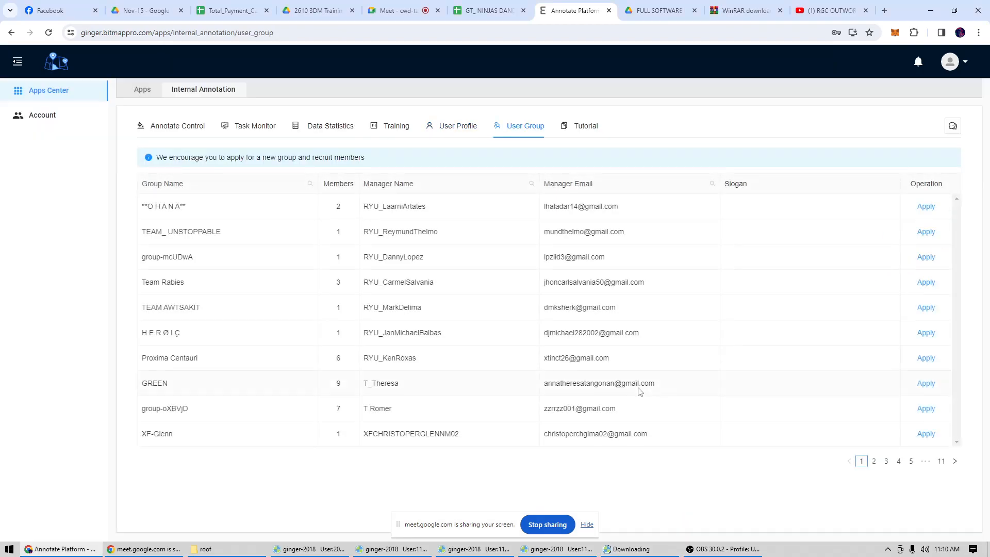
click(942, 462)
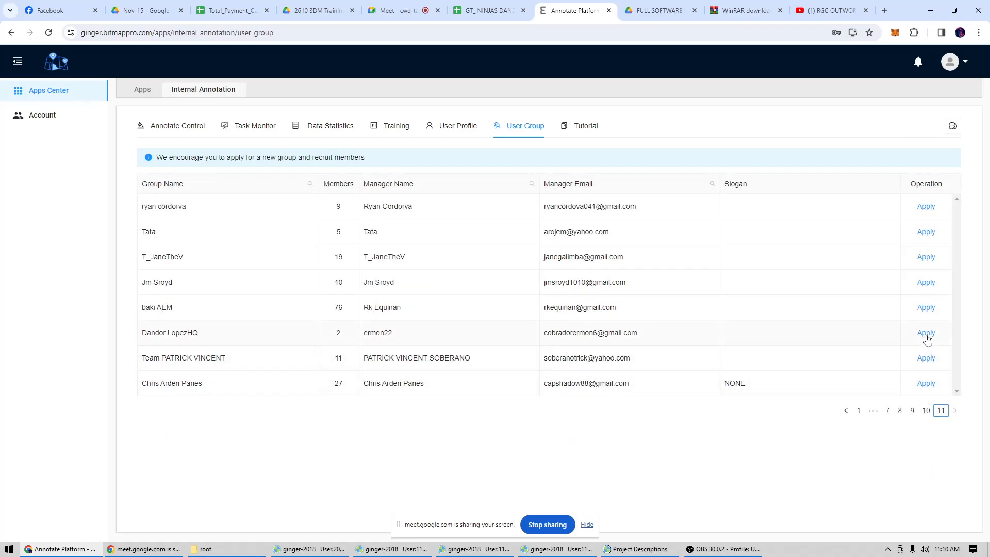
click(926, 411)
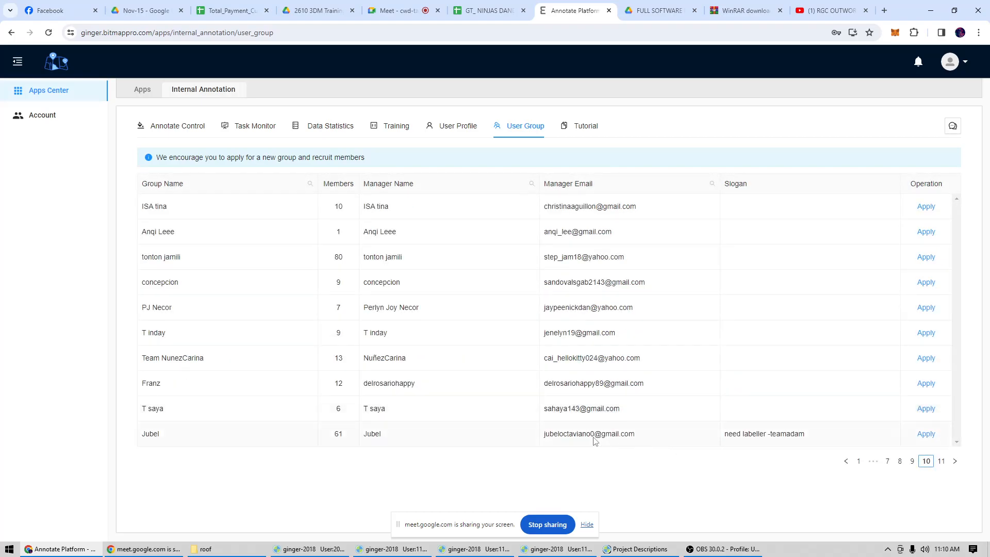
click(912, 463)
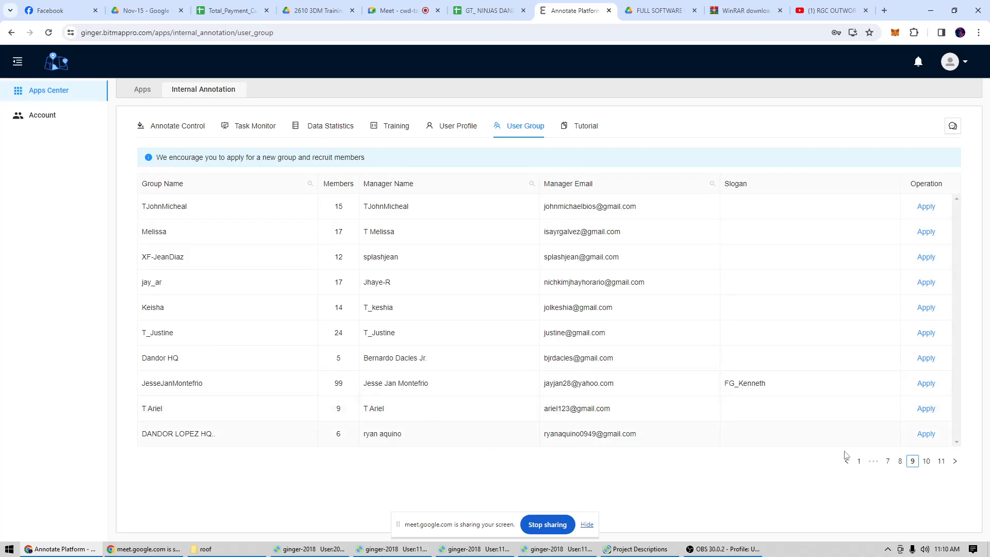
click(926, 436)
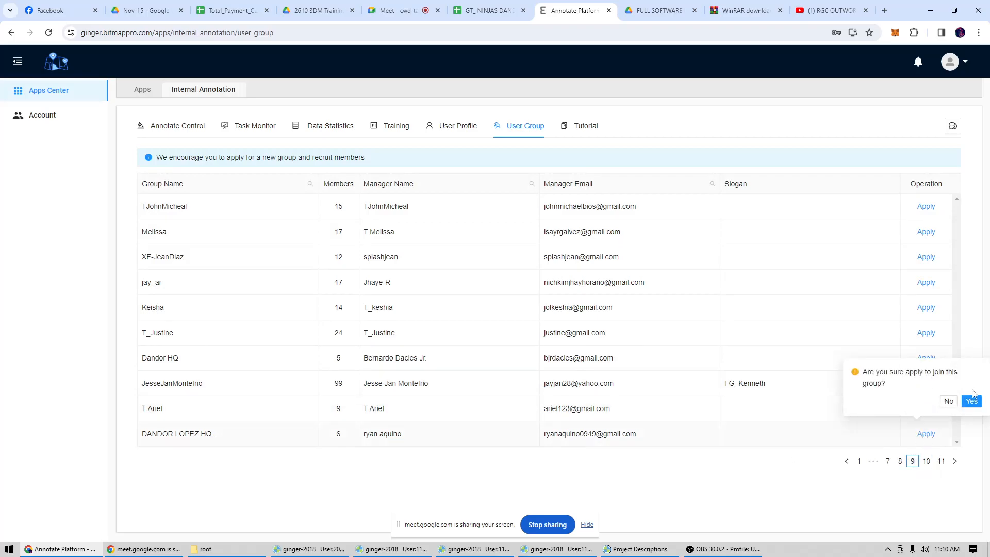
click(970, 401)
Sign out of the annotation platform and copy the next member's e-mail address from the Facebook chat.
mouse_move(949, 62)
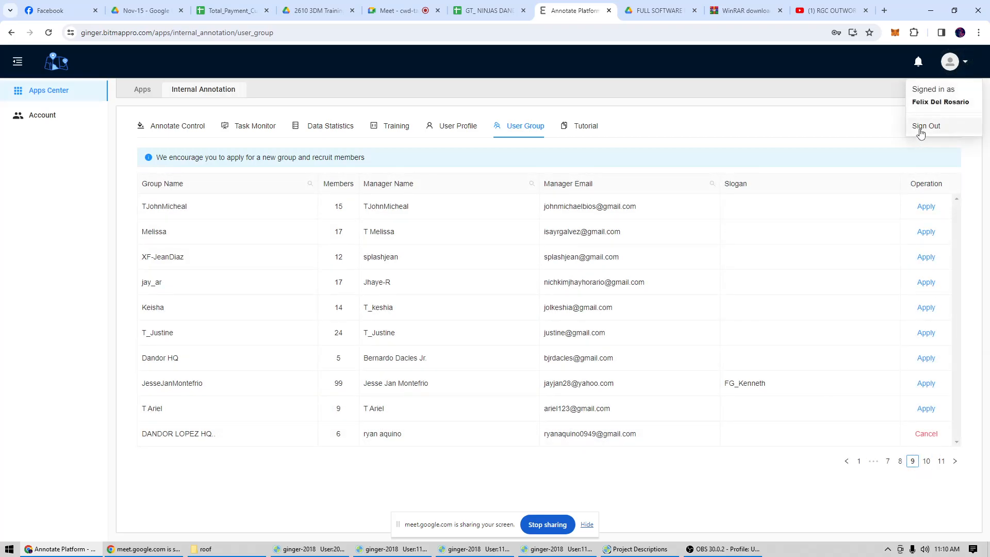
click(923, 127)
key(ctrl+1)
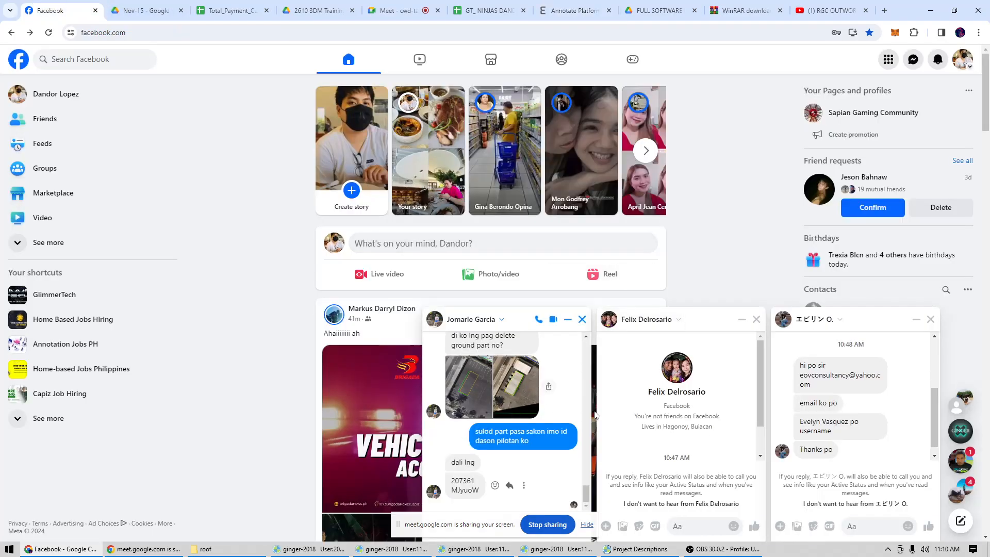
scroll(852, 423, up, 1)
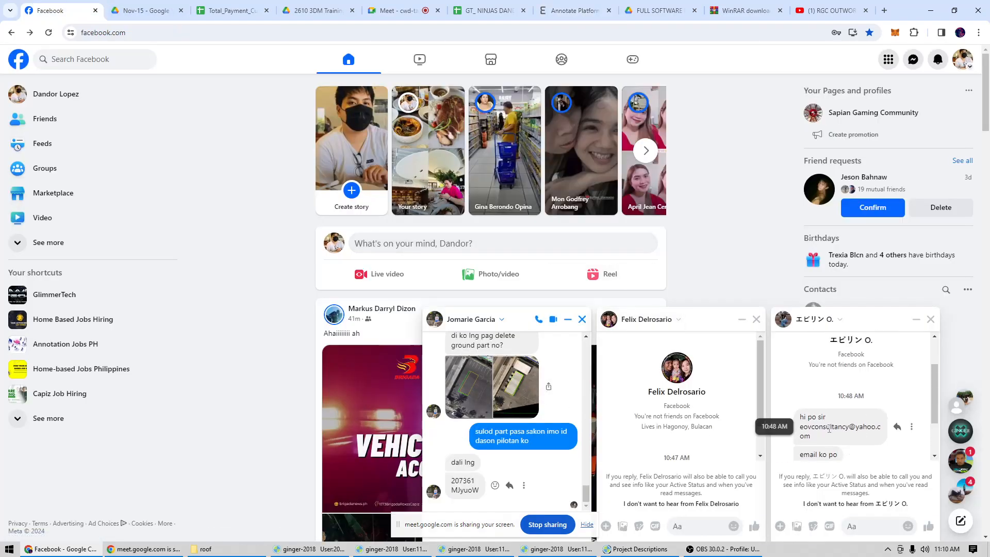
double_click(829, 428)
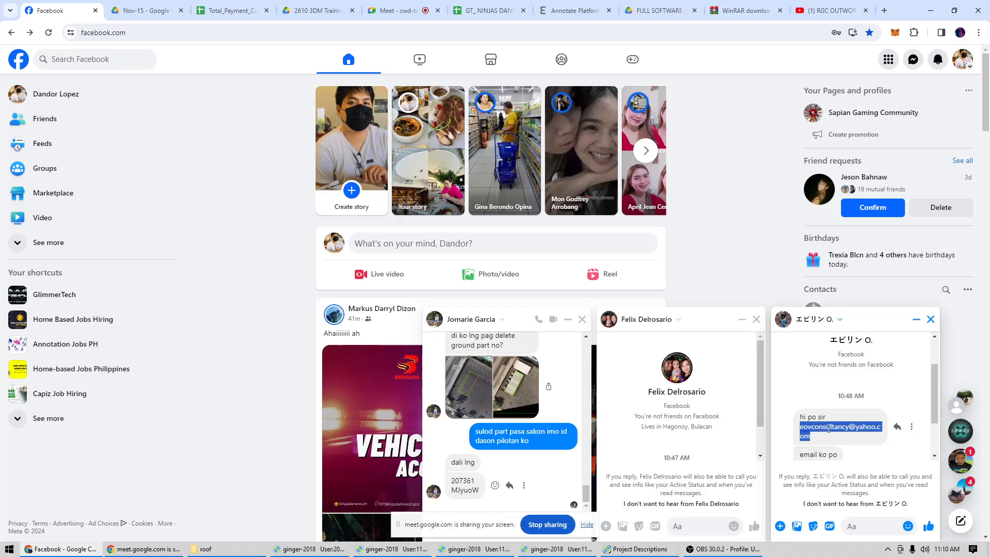
Log in to the annotation platform with the copied member e-mail and the account password.
click(573, 11)
click(532, 290)
key(ctrl+a)
key(ctrl+v)
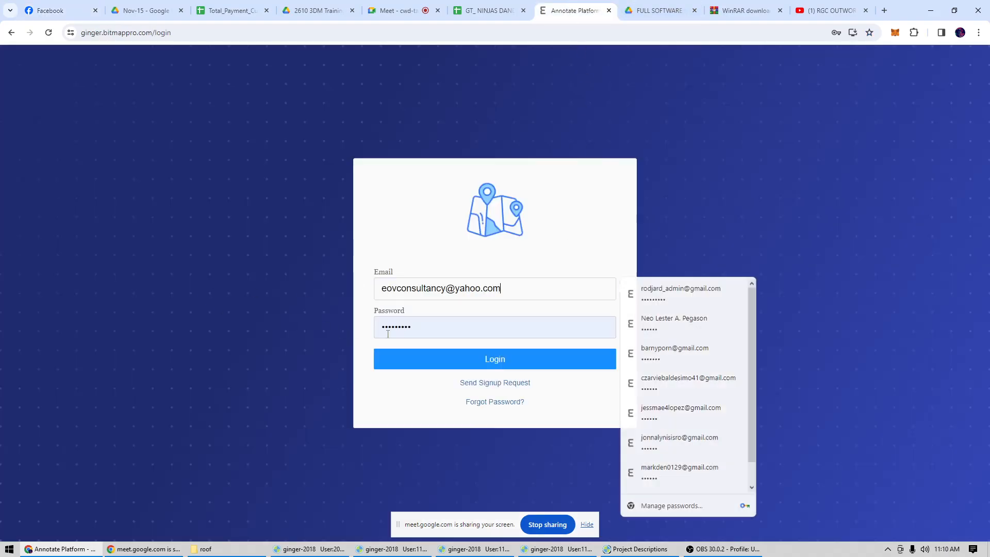
key(Tab)
text(••••••)
key(Return)
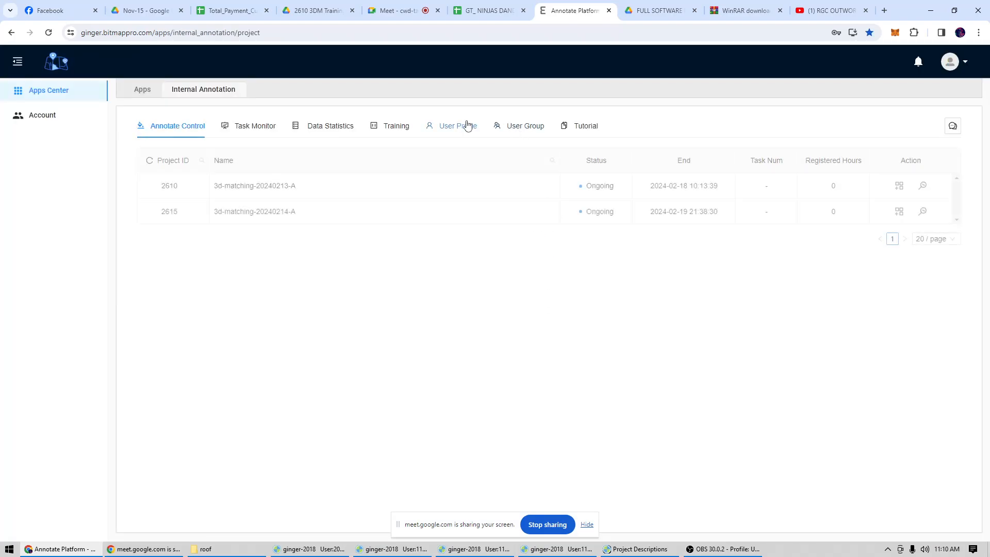
Apply with this member's account to join the last group on page 9 of the User Group list.
click(523, 126)
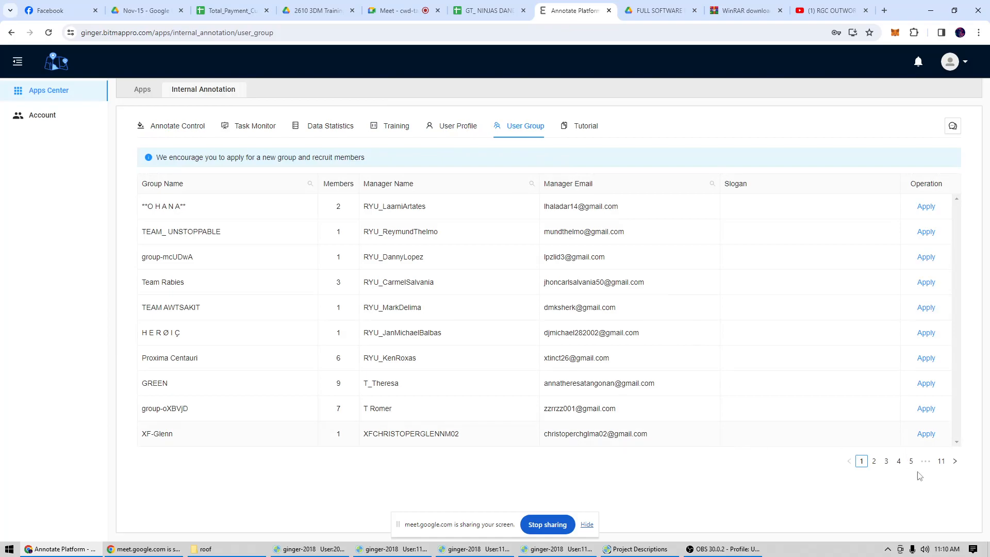
click(955, 464)
click(926, 466)
click(925, 465)
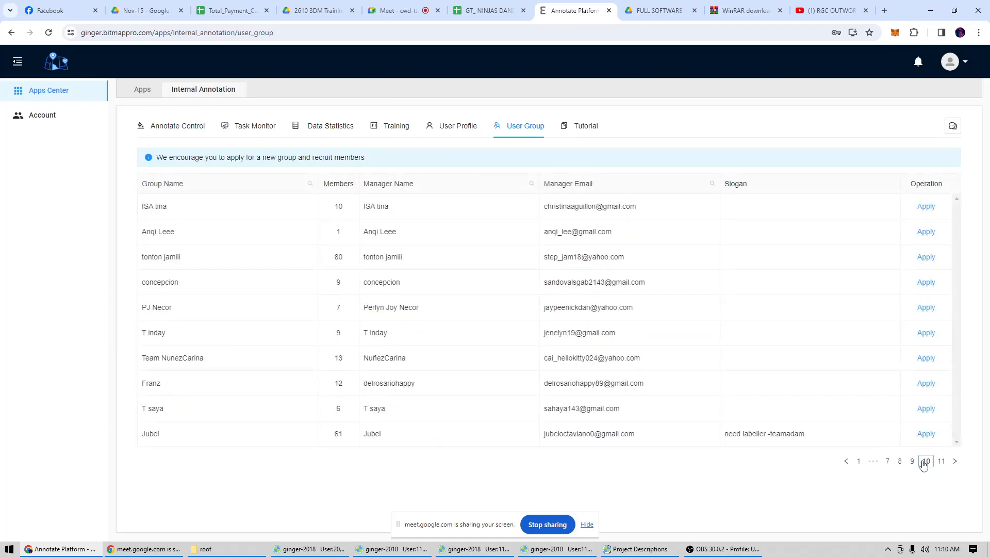
click(912, 462)
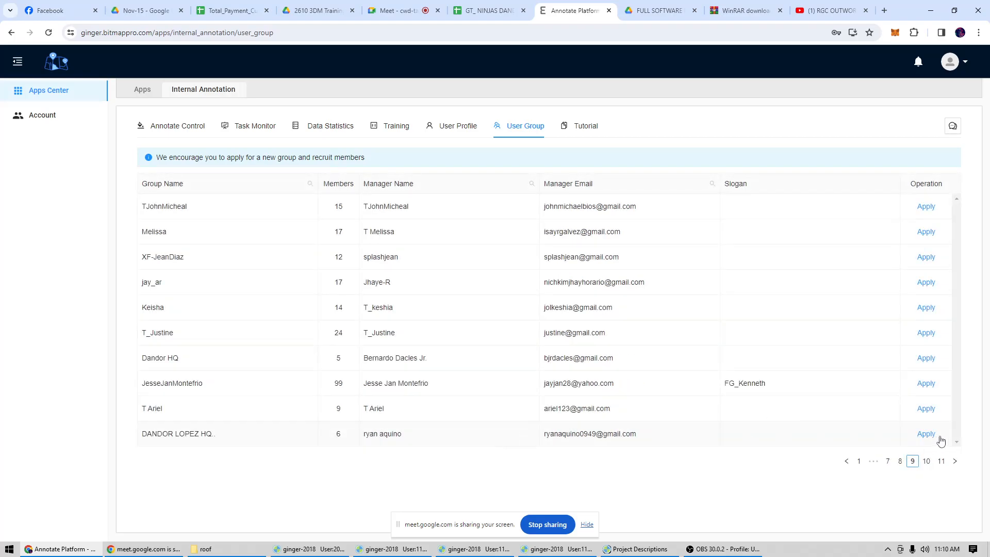
click(926, 435)
click(973, 404)
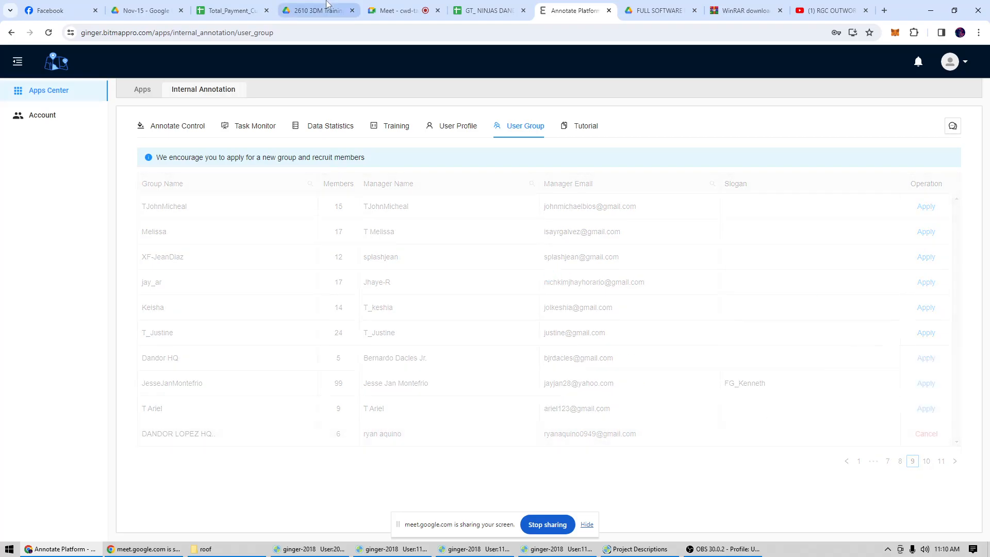
Switch to Google Meet, read the latest in-call messages and hide the screen-sharing notice.
click(392, 10)
scroll(960, 405, down, 1)
scroll(961, 409, down, 6)
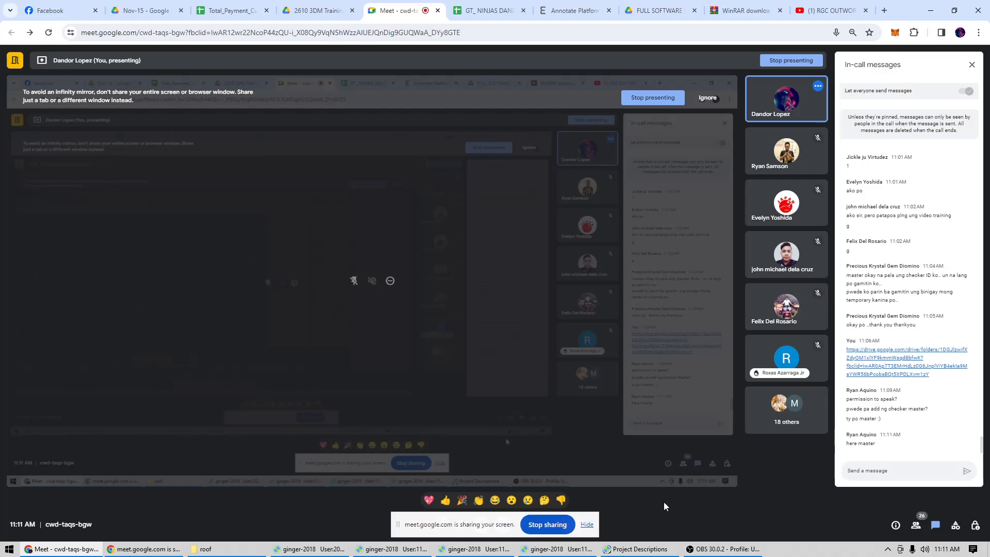
click(590, 524)
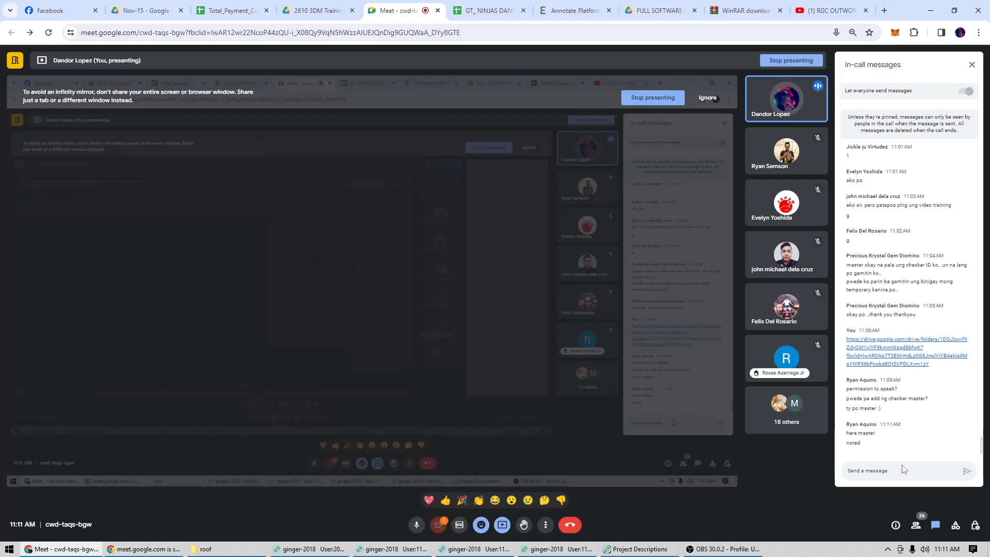
Dismiss the open project description in ginger-2018 and bring up the first checker window with its 3D matching task.
click(632, 550)
click(574, 358)
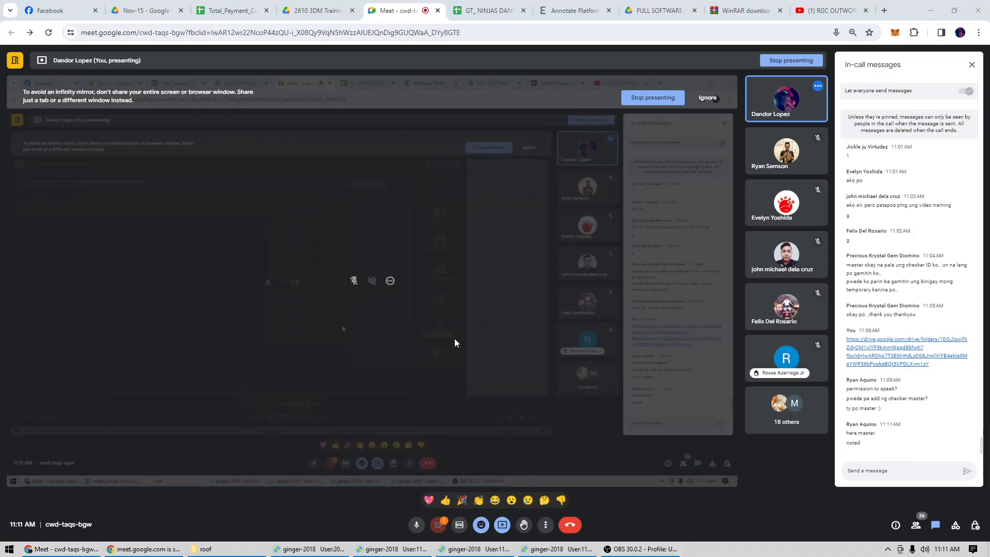
click(322, 550)
Examine the building outlines in both aerial views of the 3D matching task, from overview to close range.
drag(492, 227, 454, 274)
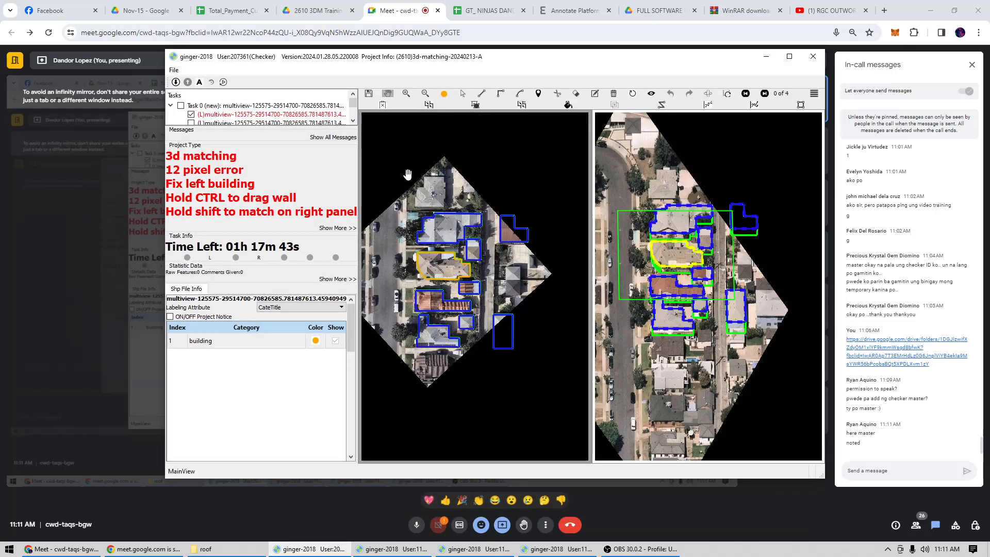
click(789, 56)
scroll(542, 262, down, 2)
scroll(559, 246, up, 3)
scroll(561, 244, down, 4)
scroll(500, 253, up, 2)
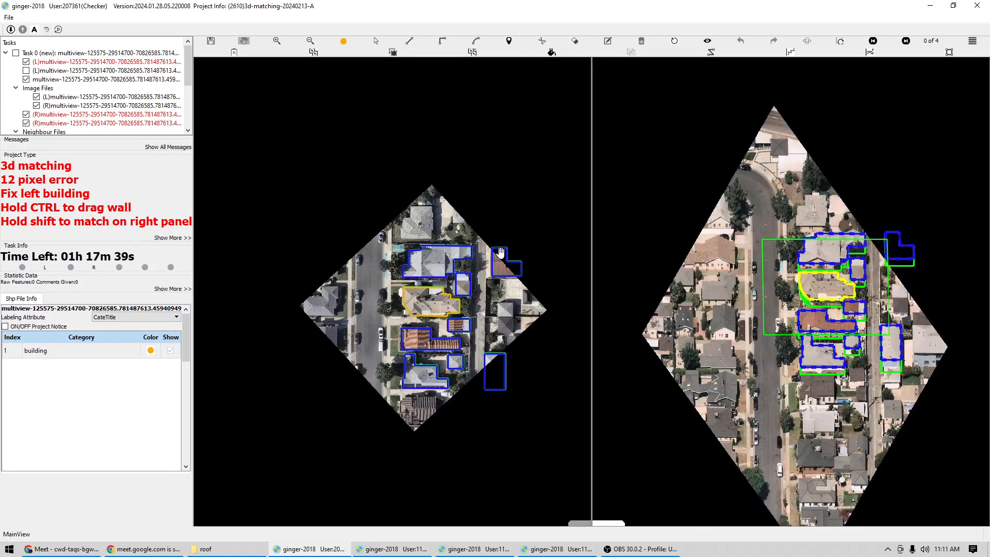
scroll(500, 252, down, 1)
click(953, 6)
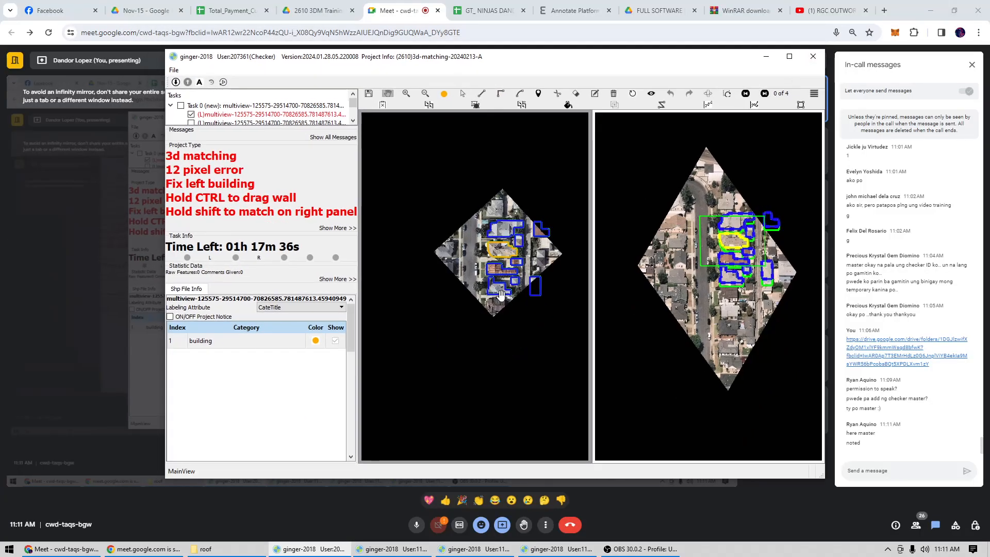
scroll(495, 276, up, 2)
scroll(441, 278, up, 4)
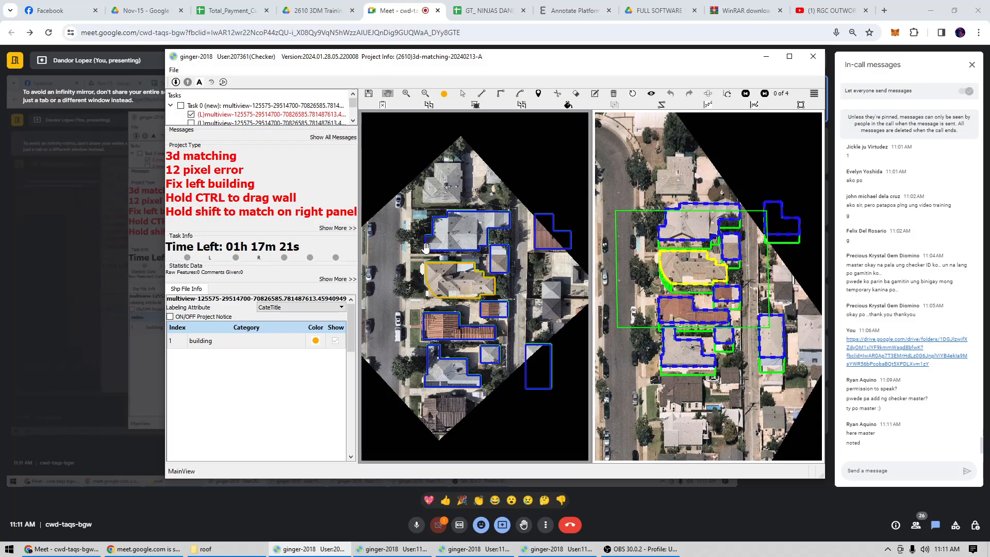
Reshape the highlighted building's outline in the left view along the stepped upper-right edge of its roof.
scroll(449, 262, up, 1)
scroll(461, 275, up, 1)
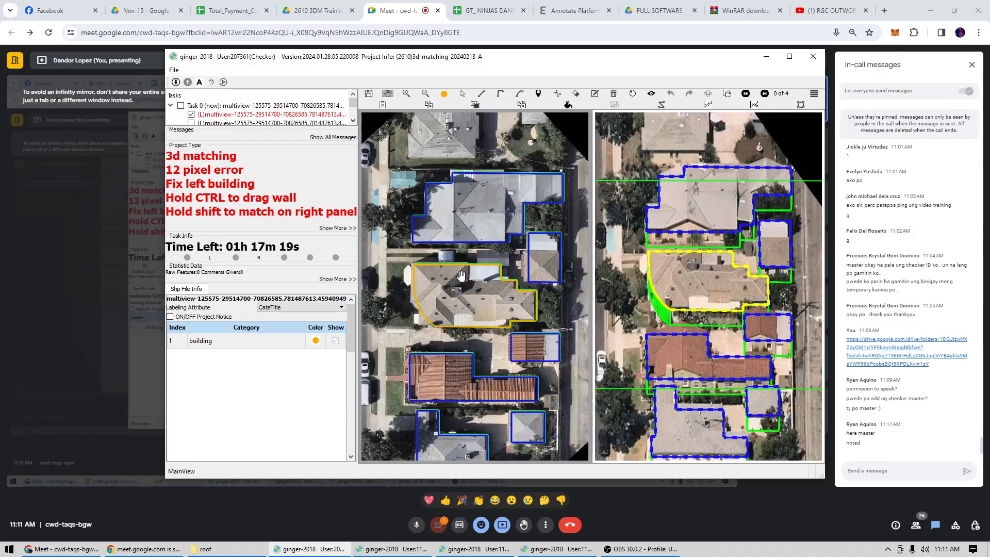
scroll(449, 282, up, 1)
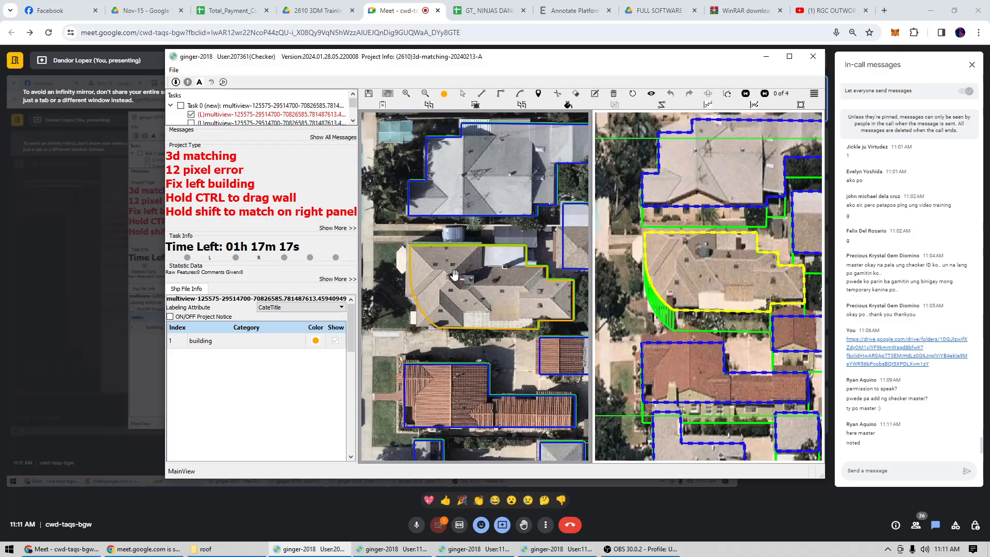
scroll(442, 284, up, 1)
scroll(460, 268, up, 1)
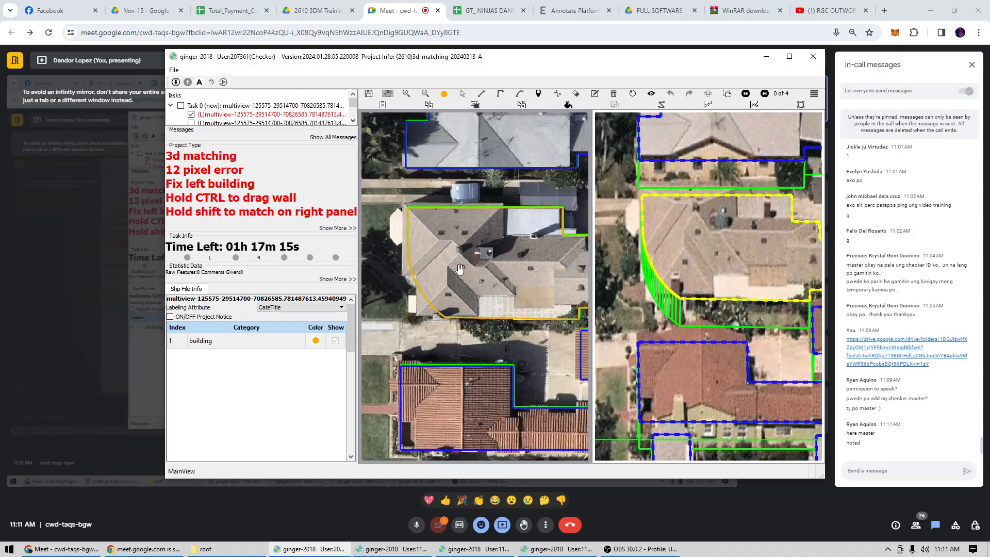
scroll(466, 254, down, 4)
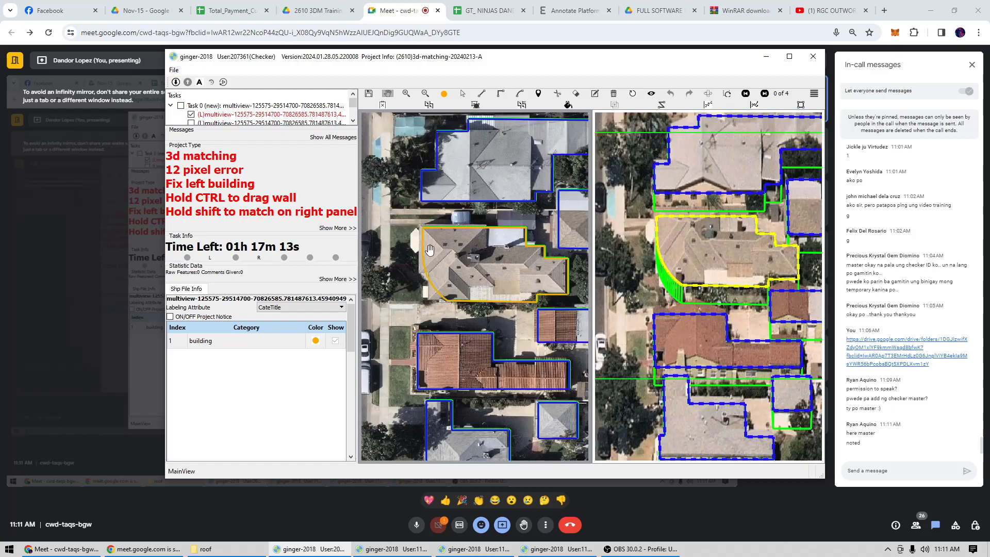
scroll(513, 261, up, 4)
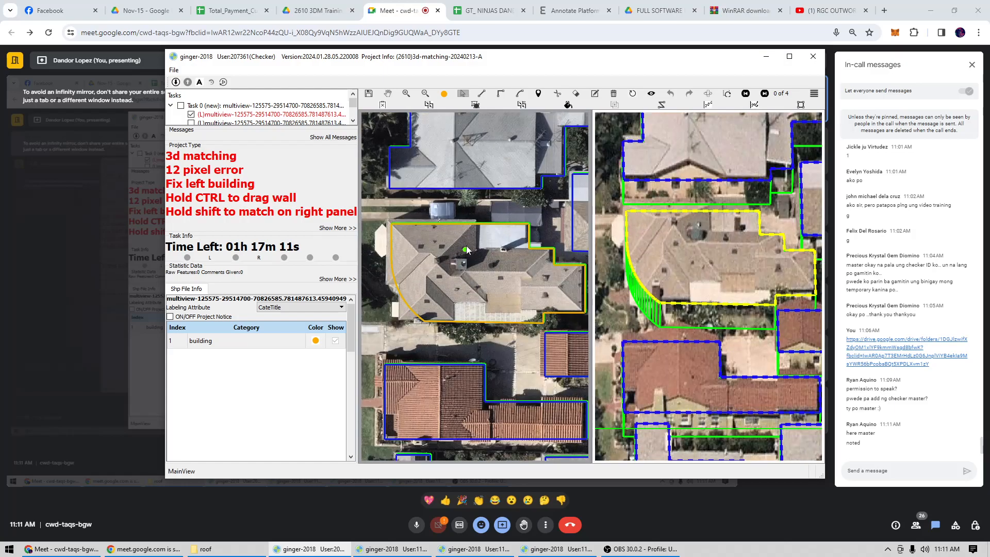
click(508, 256)
click(543, 257)
double_click(543, 272)
Redraw the curved lower-left side of the highlighted building's outline in the left view as straight walls with a square corner.
drag(581, 293, 493, 277)
drag(533, 352, 560, 280)
mouse_move(483, 309)
mouse_down()
mouse_move(508, 278)
mouse_move(483, 300)
mouse_move(493, 314)
mouse_up()
scroll(480, 296, down, 4)
scroll(441, 268, up, 2)
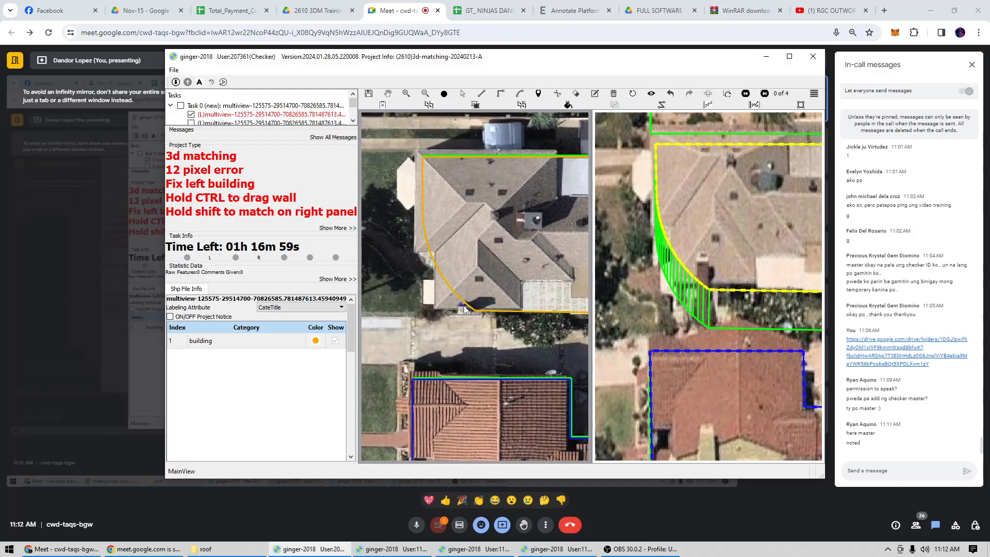
click(487, 310)
click(485, 328)
drag(415, 166, 438, 281)
Reshape the upper edge of the building's outline to follow the gray roof, with a small step where the white roof begins.
scroll(439, 264, up, 4)
click(440, 268)
scroll(499, 274, down, 2)
drag(498, 274, 315, 264)
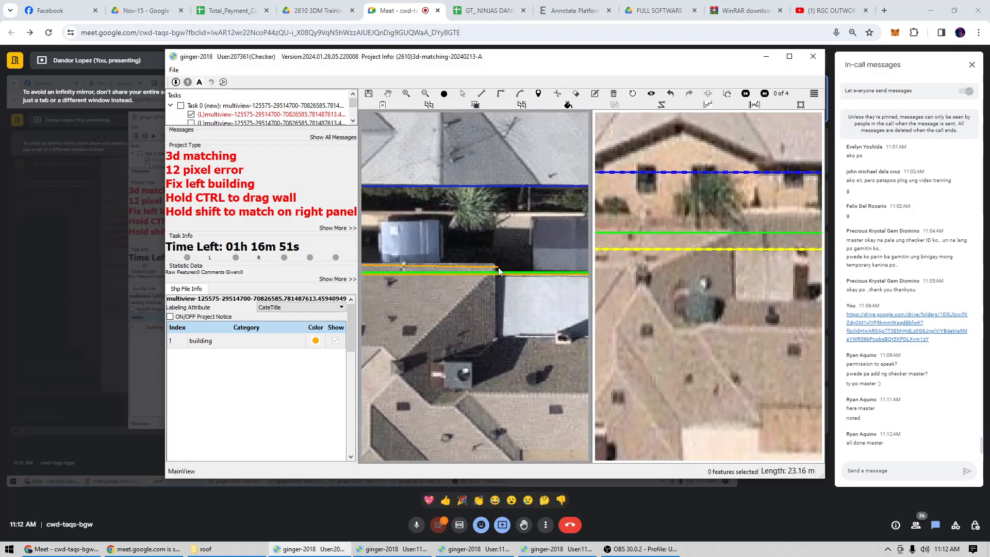
double_click(496, 274)
Trace the recessed lower-left corner of the roof, including the small white projection, into the building's outline.
scroll(496, 274, down, 3)
drag(446, 298, 530, 254)
drag(488, 307, 407, 266)
scroll(408, 267, up, 1)
scroll(408, 267, up, 1)
click(389, 263)
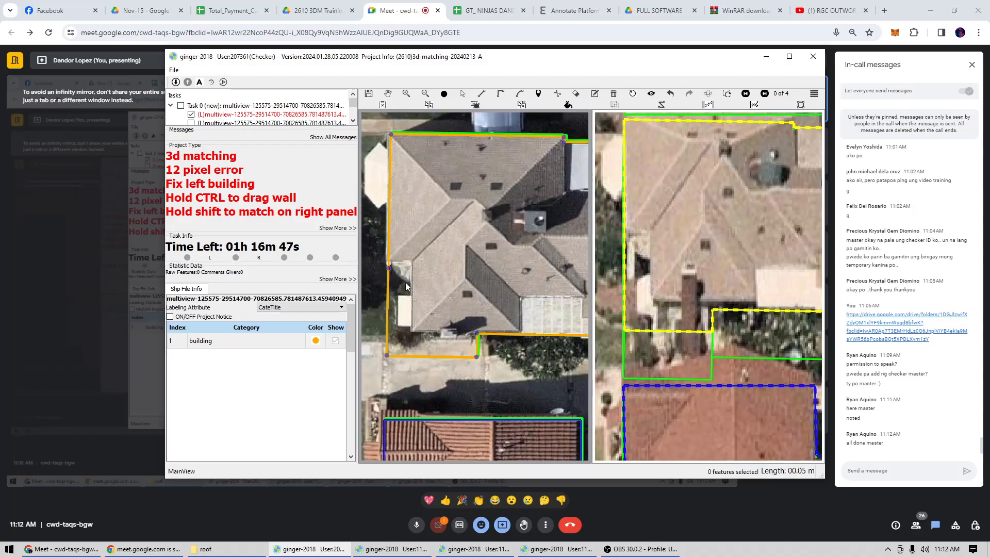
double_click(413, 338)
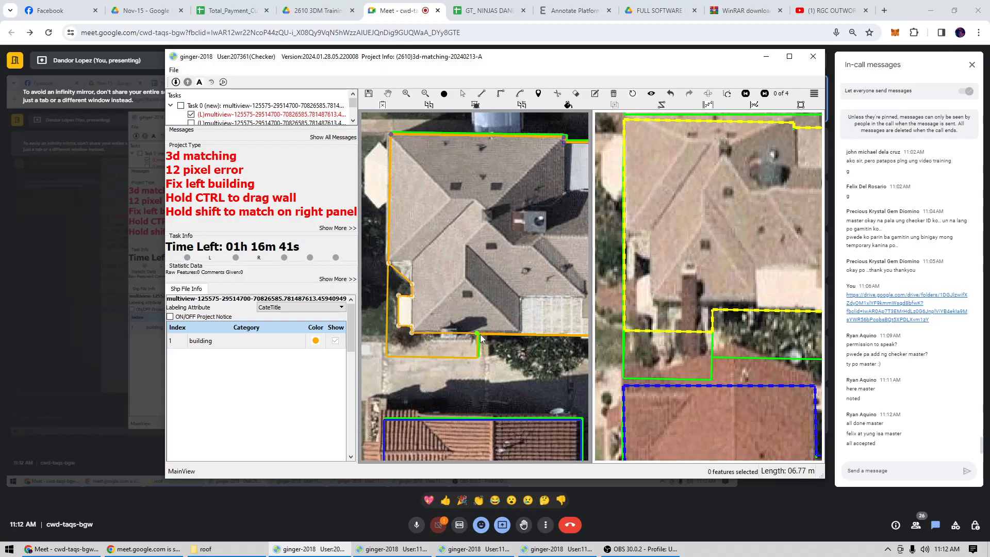
scroll(422, 294, down, 3)
scroll(423, 295, down, 2)
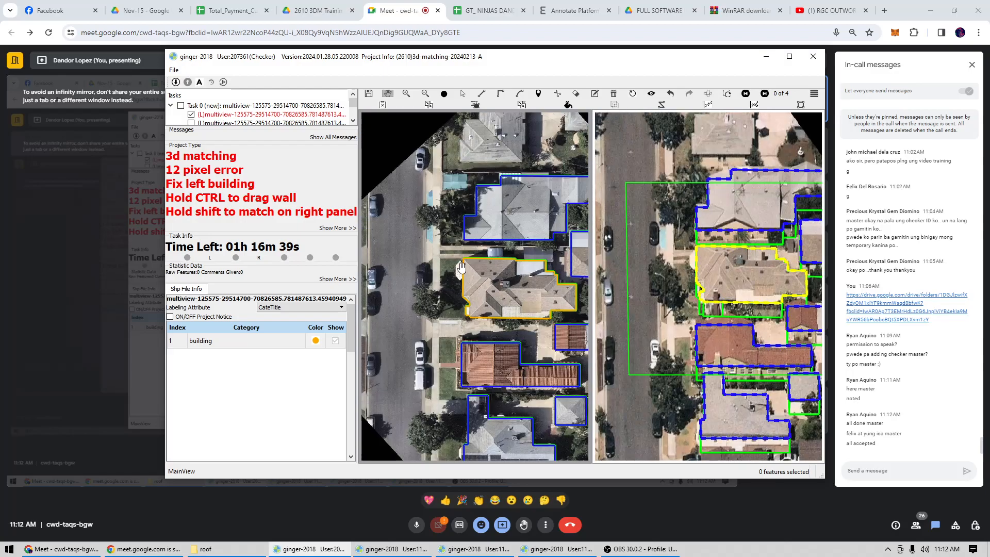
Try to trace the white hexagonal bay on the building's left wall, then undo the drawn shape.
scroll(464, 268, up, 5)
scroll(446, 254, up, 3)
key(l)
click(486, 251)
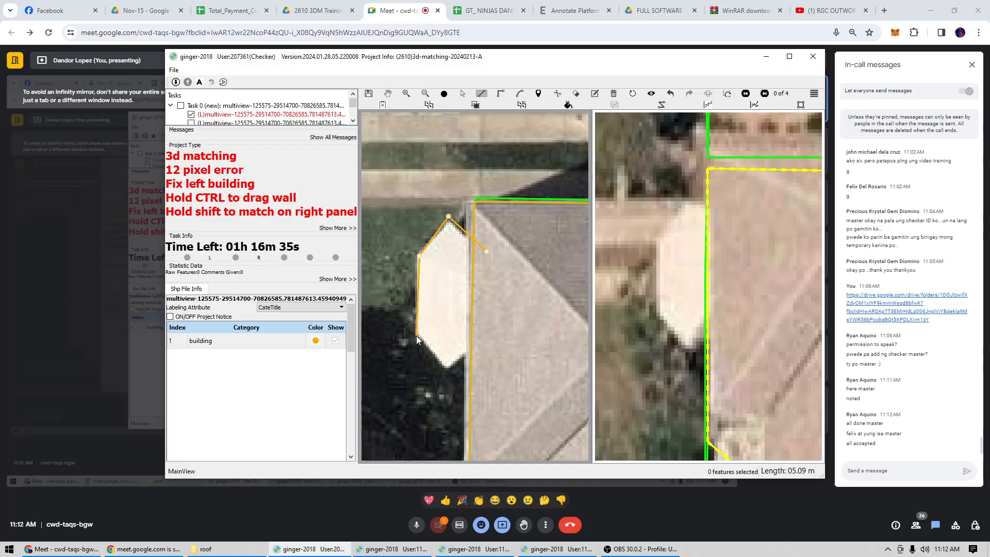
double_click(517, 330)
scroll(516, 330, down, 2)
scroll(475, 299, down, 2)
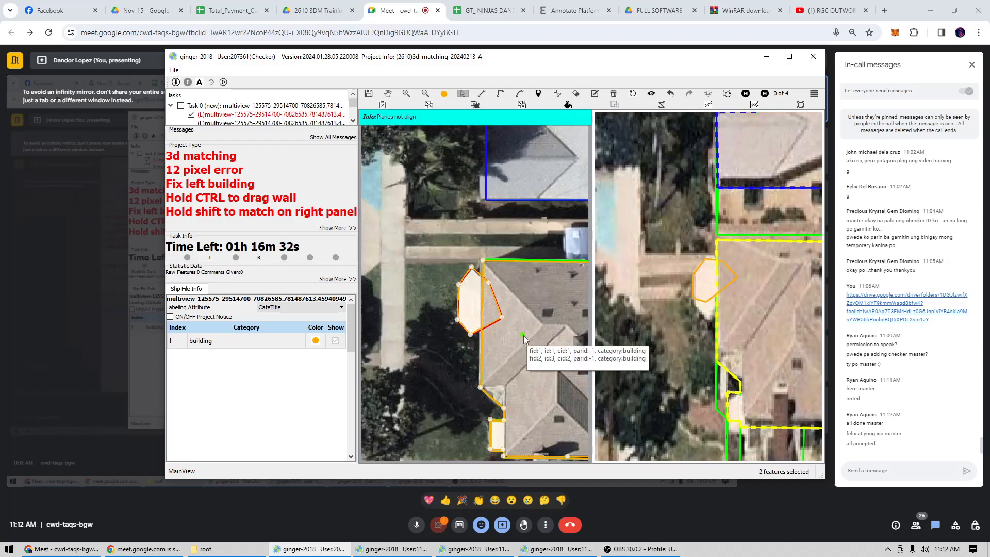
scroll(516, 328, down, 1)
scroll(470, 310, up, 1)
key(ctrl+z)
Extend the building's outline around the white hexagonal bay, starting and ending the traced line on the left wall.
scroll(491, 292, up, 2)
key(l)
click(490, 292)
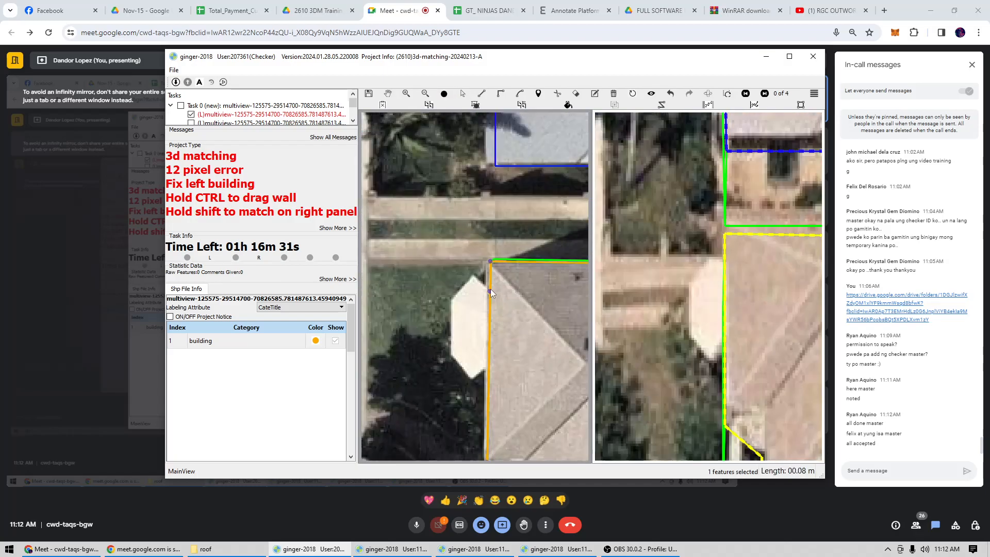
click(469, 377)
double_click(487, 372)
scroll(464, 330, down, 5)
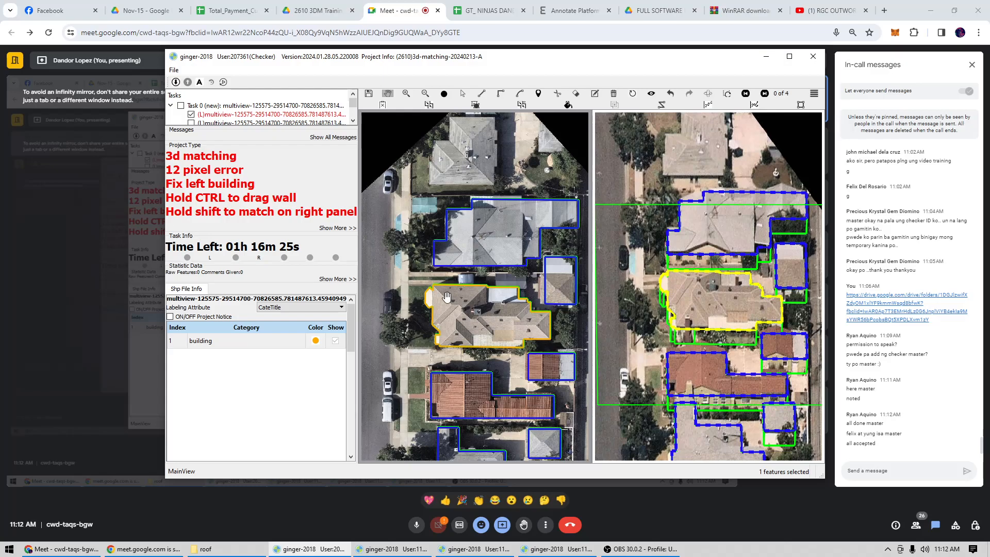
Toggle the selected outline to check it against the roof, and step through the image pairs to pair 2 of 4.
key(space)
key(space)
key(space)
key(space)
key(space)
key(space)
key(Right)
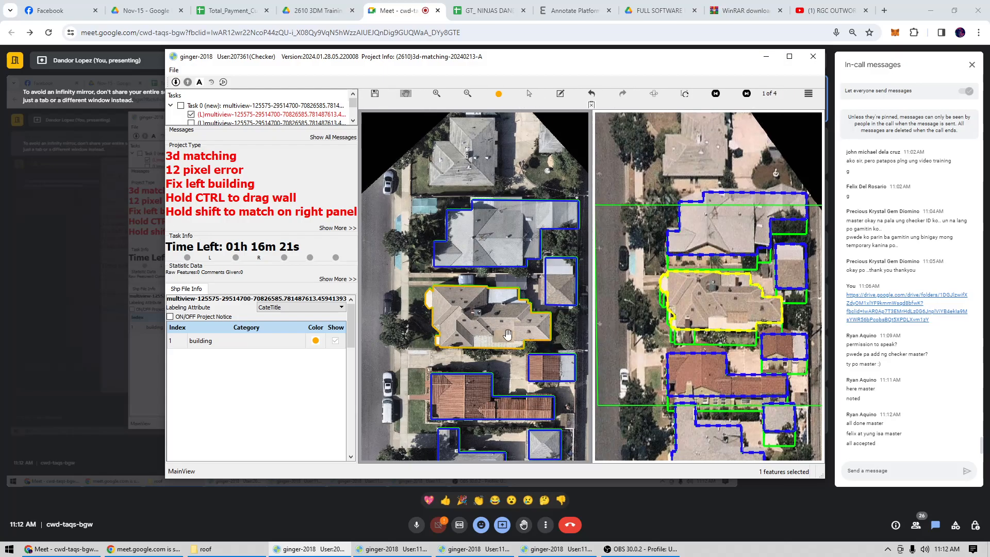
key(Left)
key(Right)
key(Right)
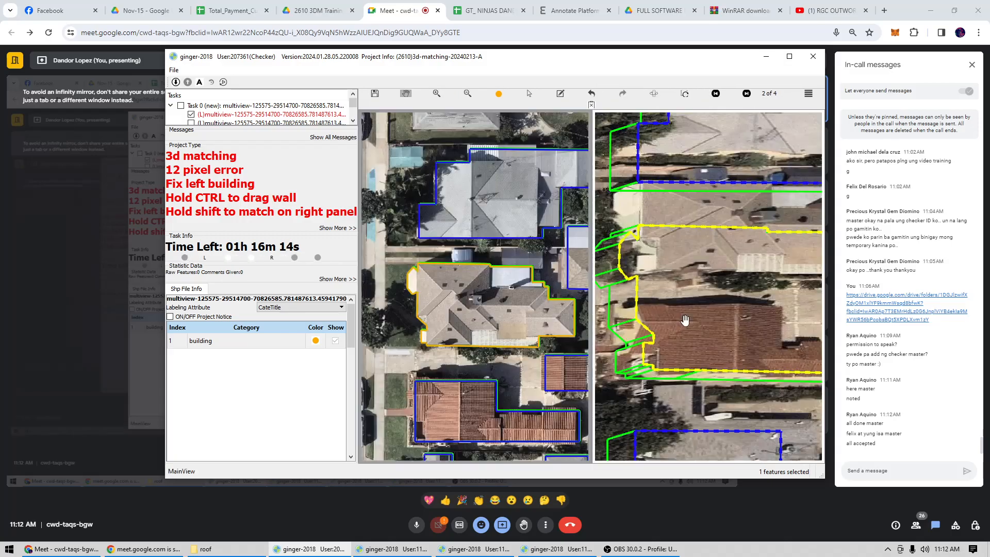
Inspect the house in pair 2 of 4, return to pair 1 and check the building's outline with its display toggled.
scroll(715, 298, up, 3)
drag(673, 317, 603, 209)
key(Right)
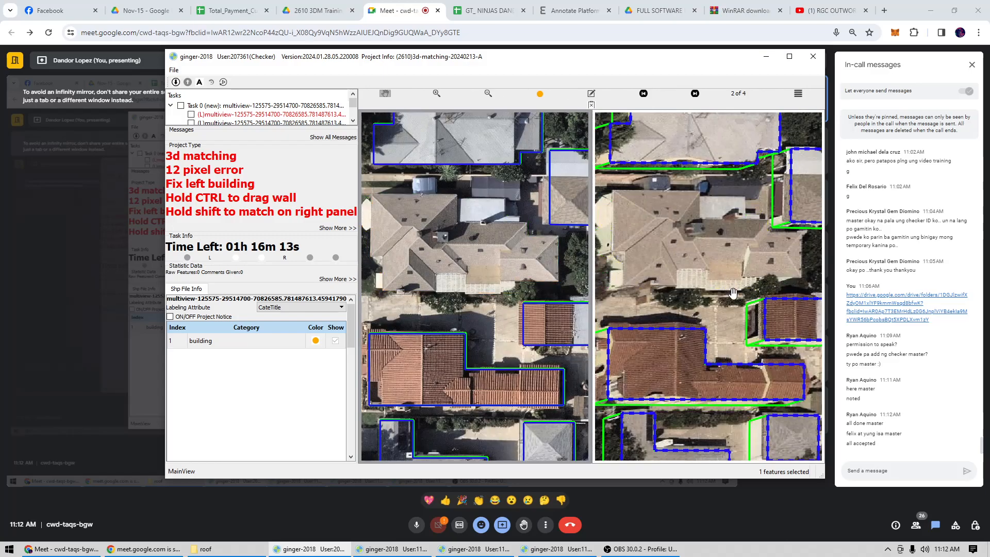
key(Left)
scroll(678, 287, up, 2)
key(space)
key(space)
key(space)
scroll(667, 329, up, 2)
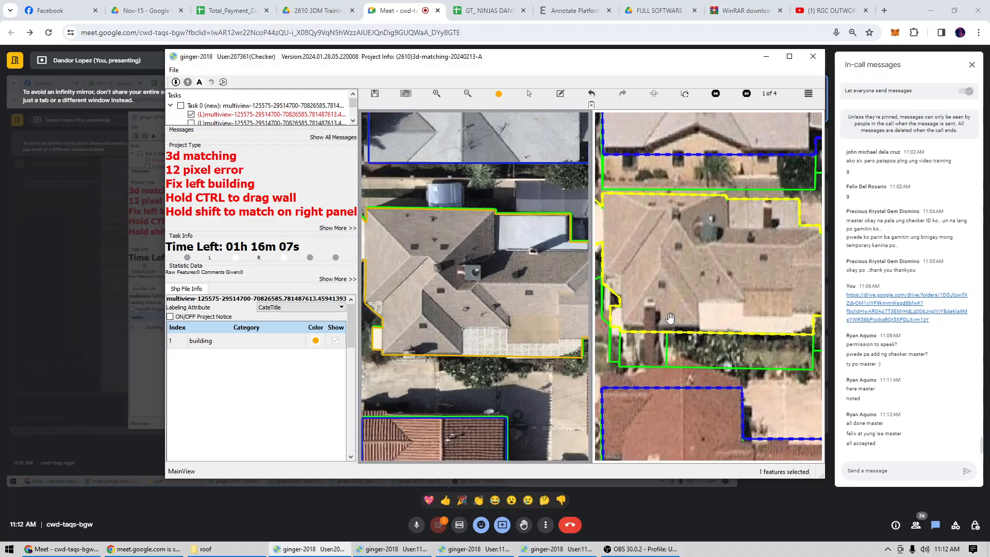
Match the selected building's outline to its roof in the right view of pair 1 of 4.
scroll(670, 321, down, 3)
key(s)
drag(677, 308, 669, 289)
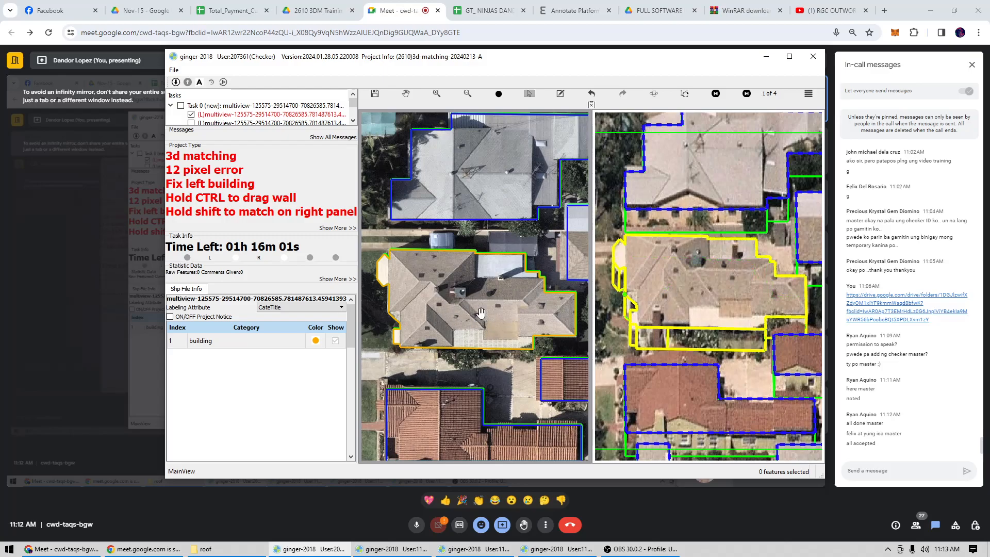
scroll(725, 302, down, 2)
key(h)
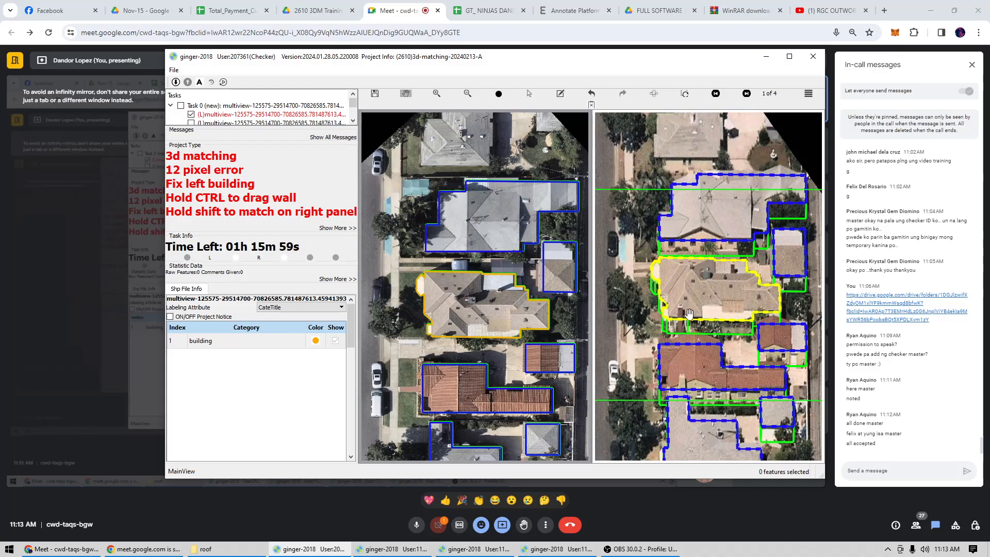
Save the corrected building outline and submit the first checker account's 3D matching task.
scroll(500, 280, down, 1)
drag(500, 281, 533, 286)
key(ctrl+s)
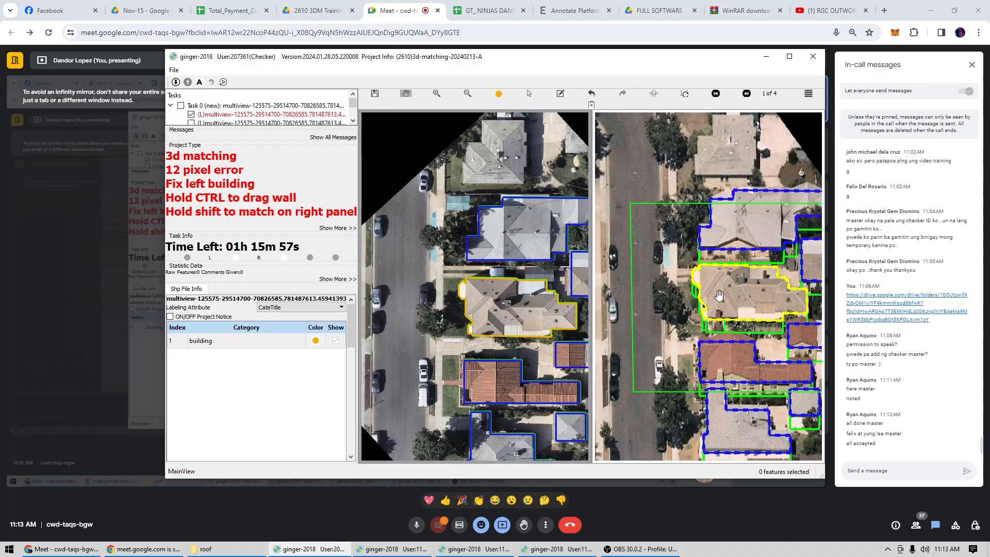
key(Return)
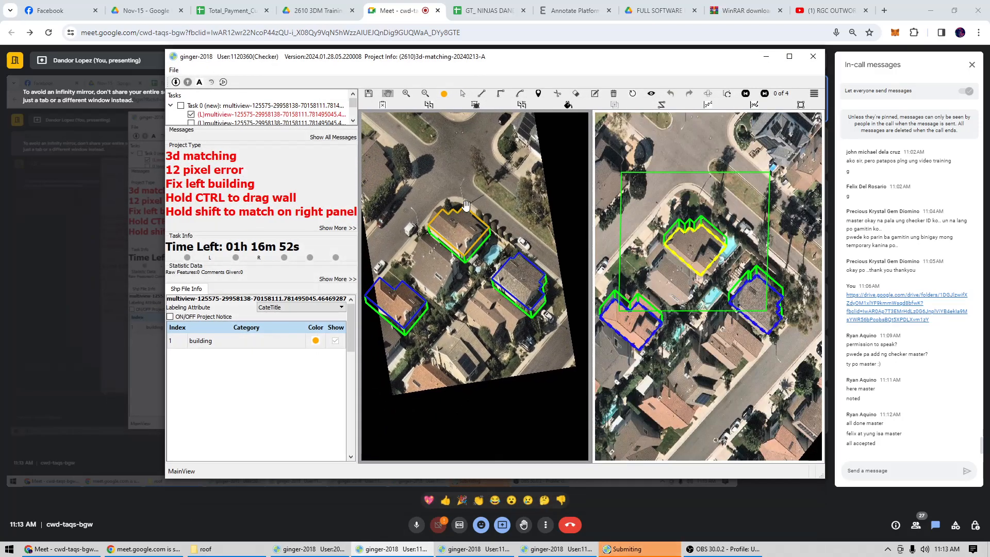
In the second checker window, shift the zigzag-edged building's outline onto the roof edges in the left view.
scroll(468, 208, up, 6)
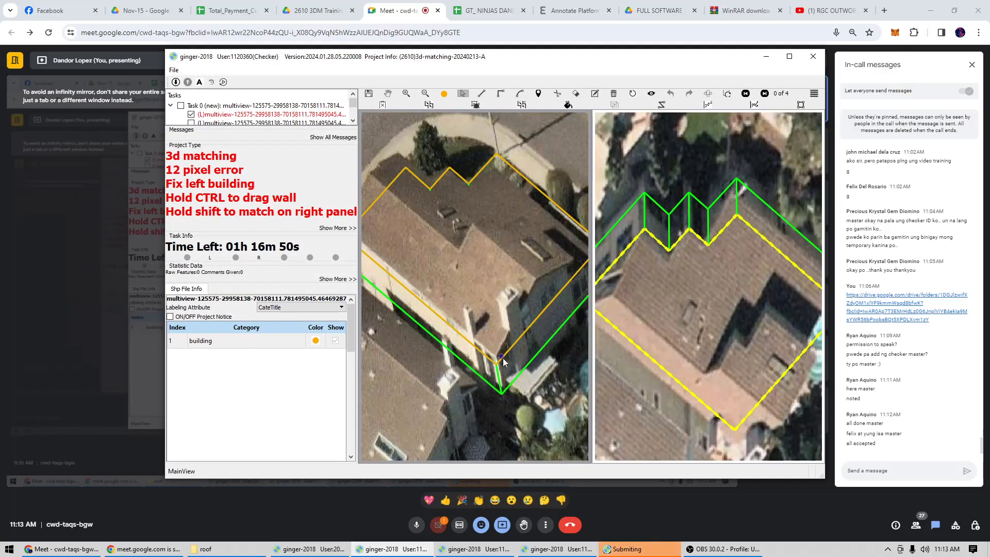
scroll(441, 292, up, 3)
click(466, 308)
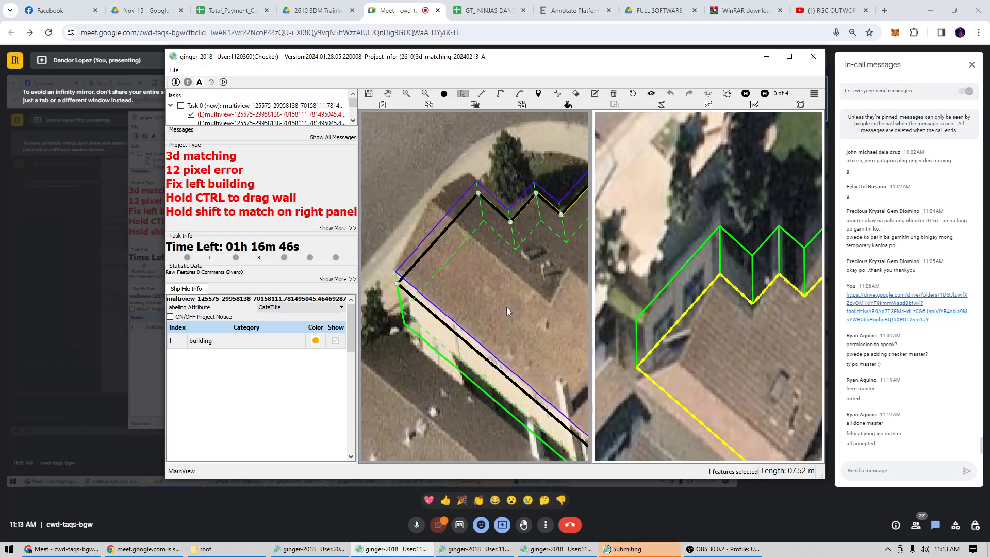
drag(507, 308, 507, 307)
scroll(508, 307, down, 4)
scroll(539, 279, up, 3)
drag(539, 279, 524, 295)
scroll(524, 296, down, 3)
scroll(484, 262, up, 4)
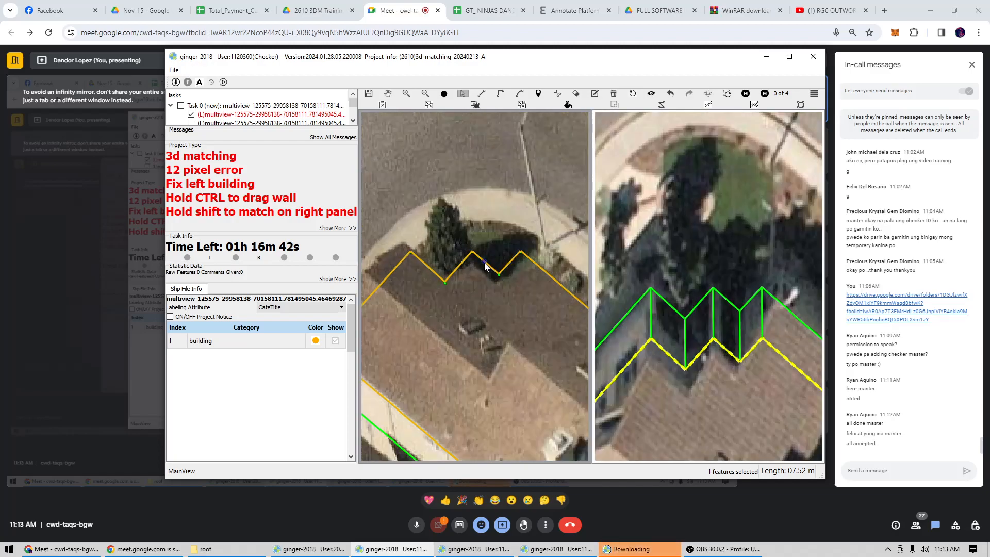
scroll(484, 266, down, 5)
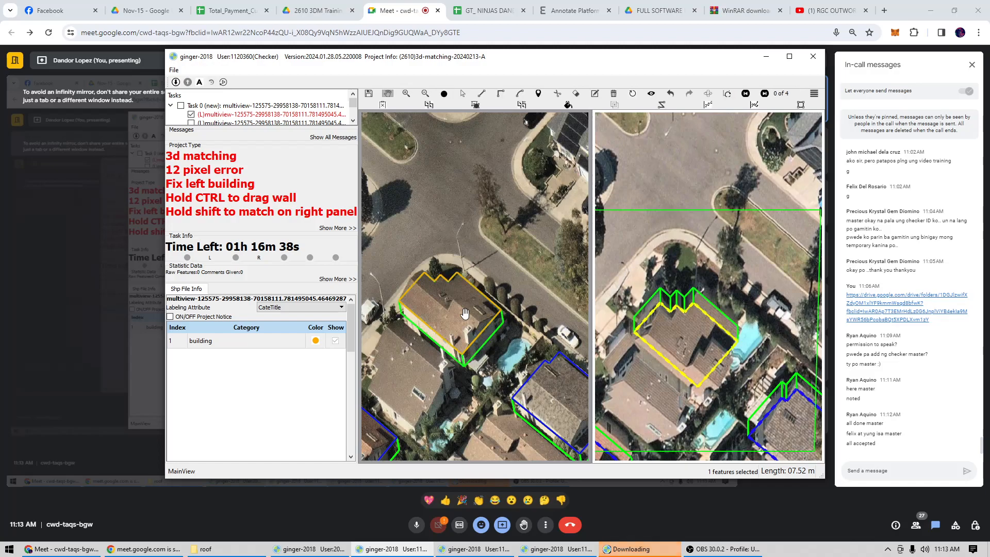
Fine-tune the zigzag-edged building's roof outline and wall base alignment in the left view.
scroll(465, 313, up, 3)
drag(454, 342, 455, 289)
key(s)
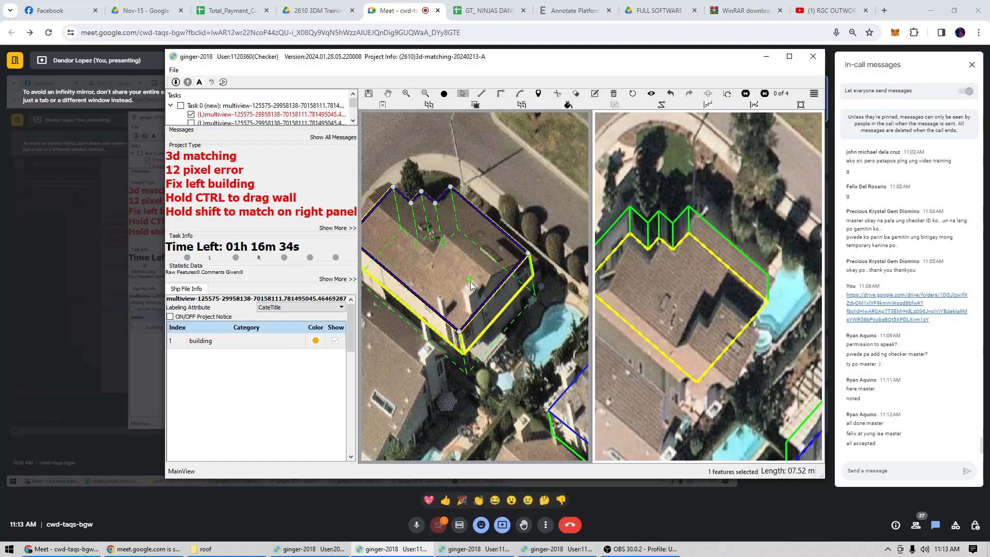
click(469, 282)
Go to image pair 1 of 4 and align the building's outline with its roof in the right view.
key(Right)
scroll(695, 285, up, 3)
key(s)
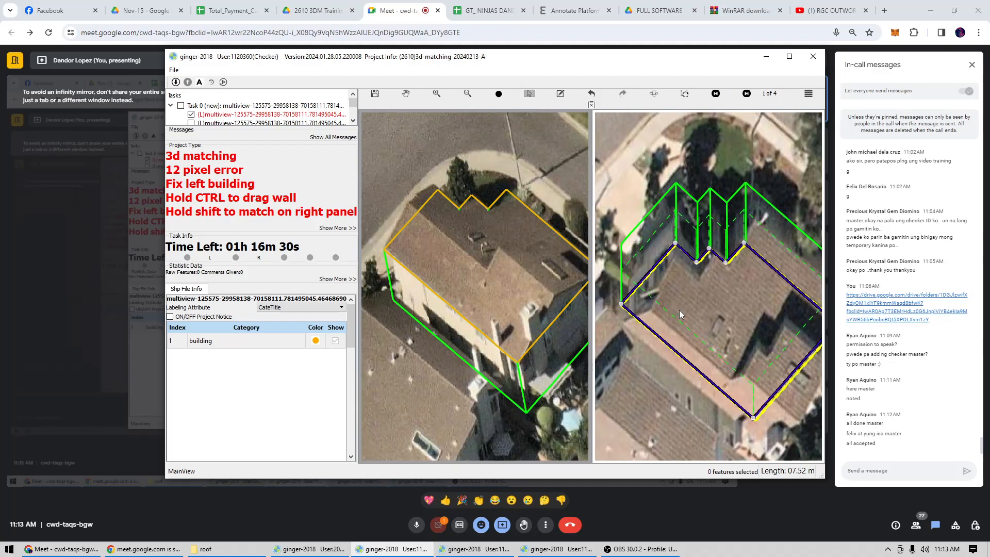
click(680, 313)
scroll(699, 246, down, 1)
key(h)
drag(759, 210, 722, 198)
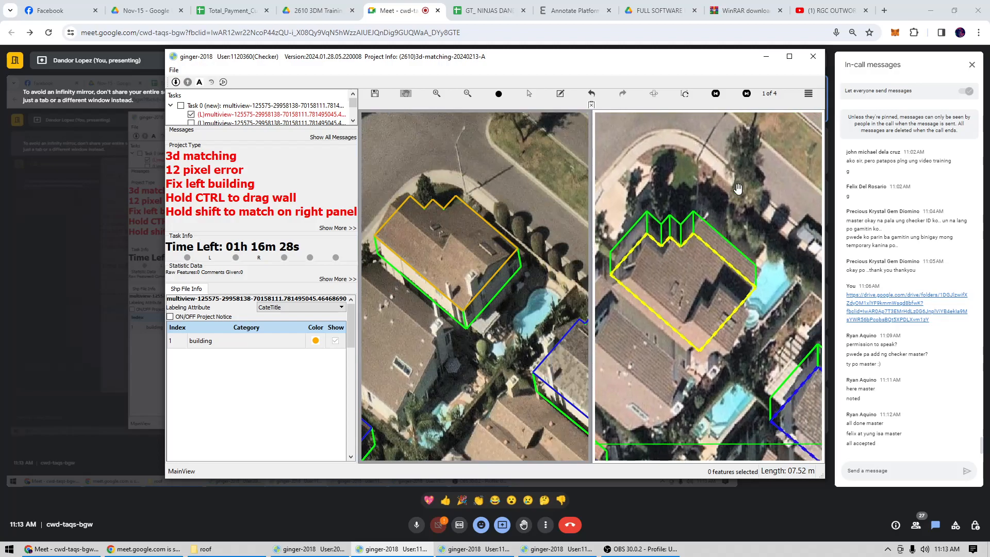
Examine the outline match in pair 1, then switch to pair 4 of 4 and toggle the outline over the roof.
scroll(710, 256, up, 1)
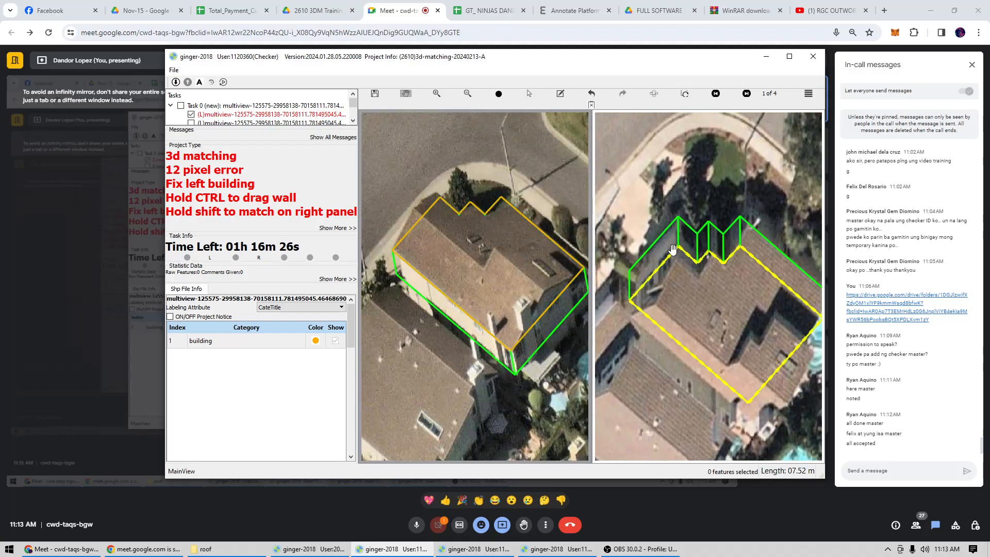
scroll(664, 258, down, 1)
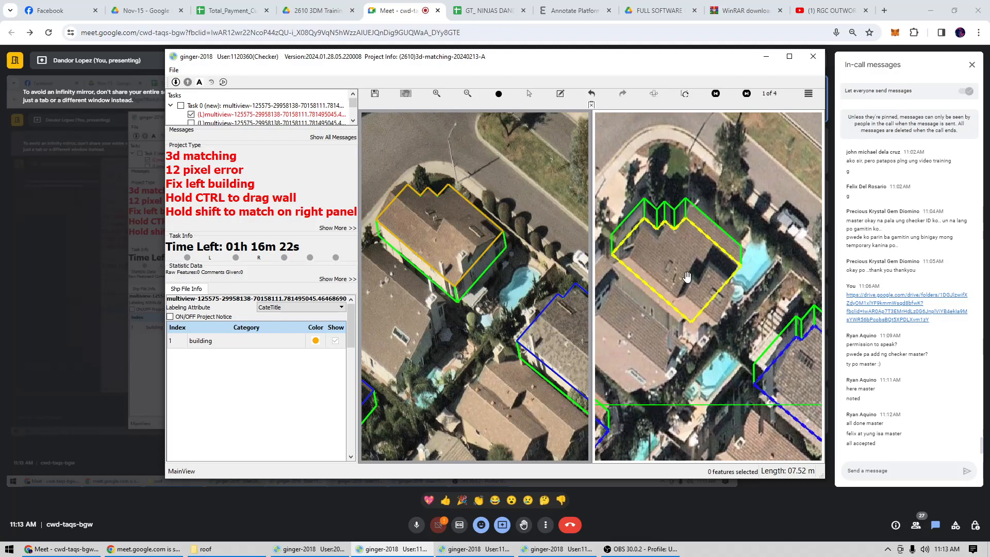
scroll(687, 277, down, 1)
scroll(687, 277, up, 1)
scroll(687, 277, up, 1)
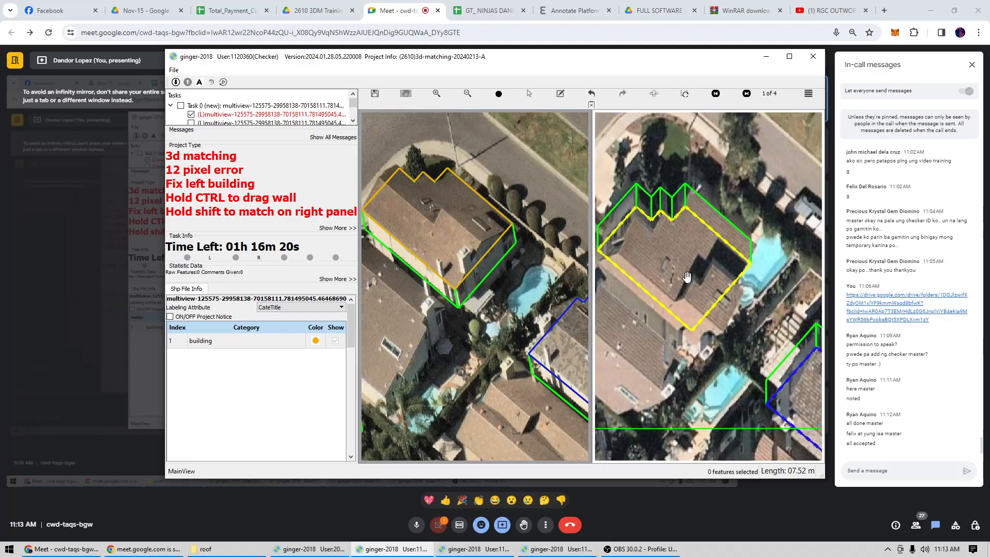
key(Left)
drag(687, 277, 693, 294)
key(space)
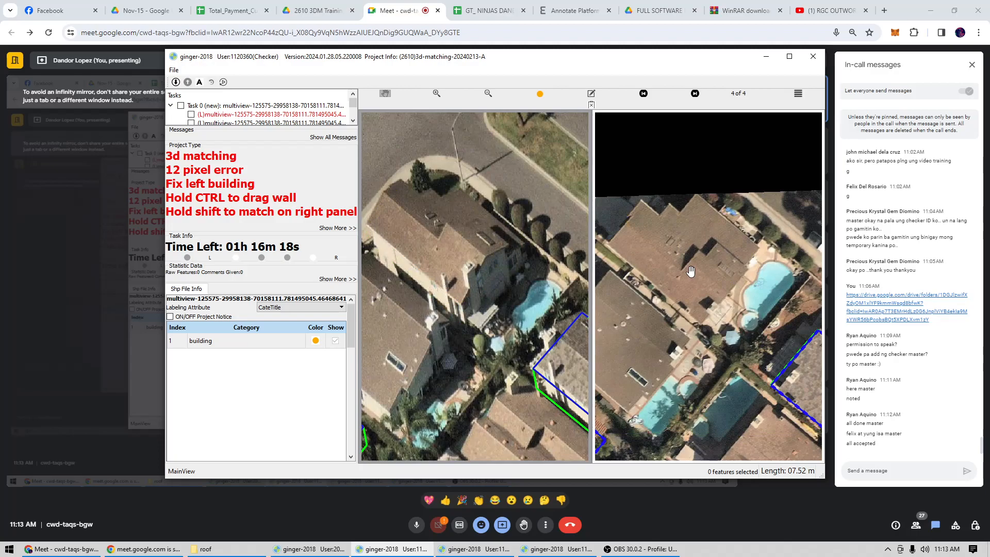
key(space)
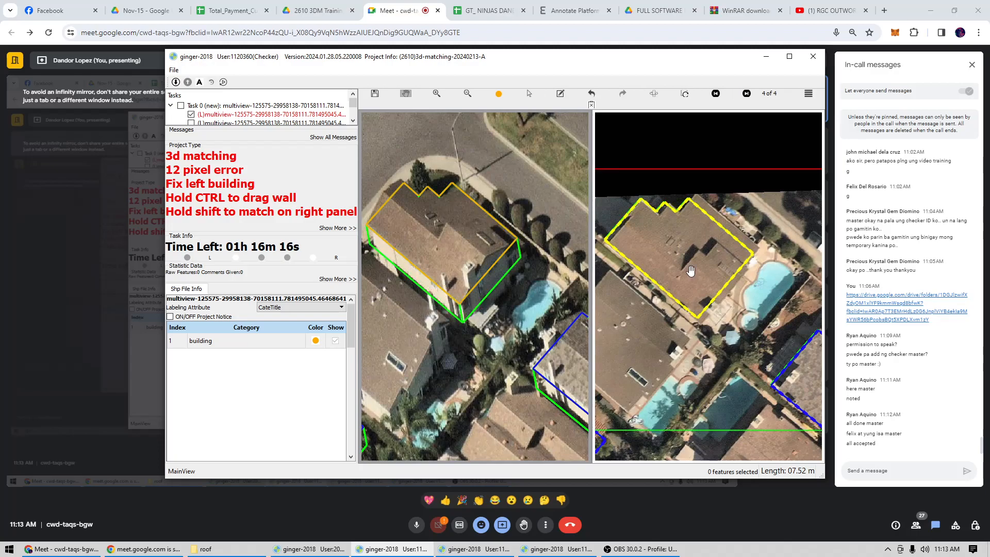
key(space)
key(space)
Examine the zigzag-edged building's outline against its roof edges in image pair 4 of 4, toggling the outline on and off.
scroll(678, 270, up, 1)
key(s)
click(678, 270)
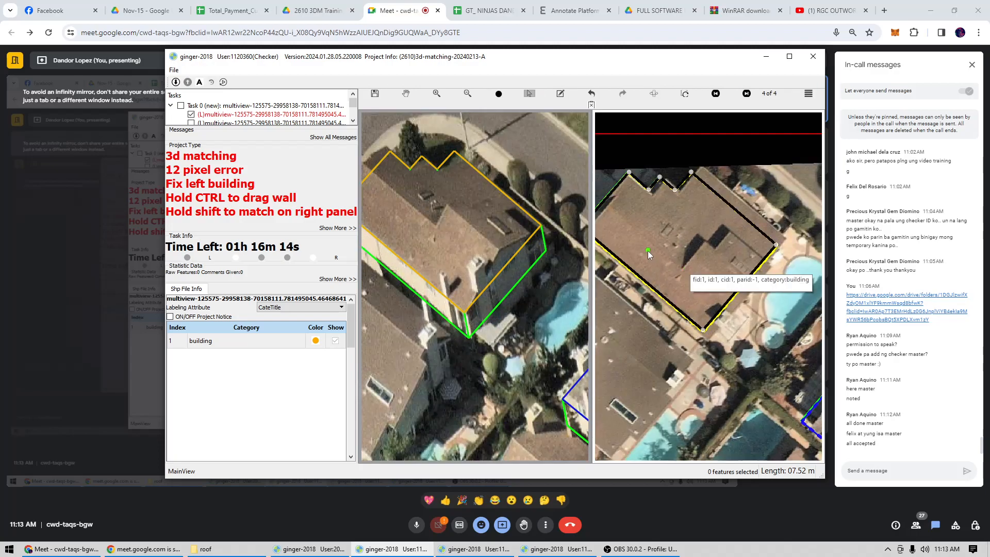
click(678, 251)
scroll(678, 251, down, 2)
scroll(464, 226, up, 2)
key(space)
key(space)
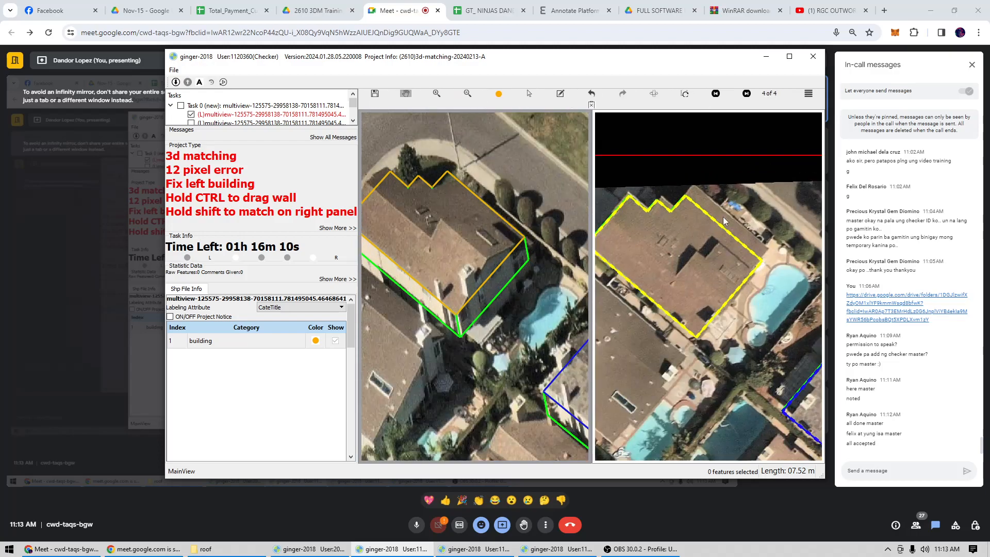
scroll(723, 214, up, 1)
scroll(714, 204, down, 2)
scroll(715, 217, up, 1)
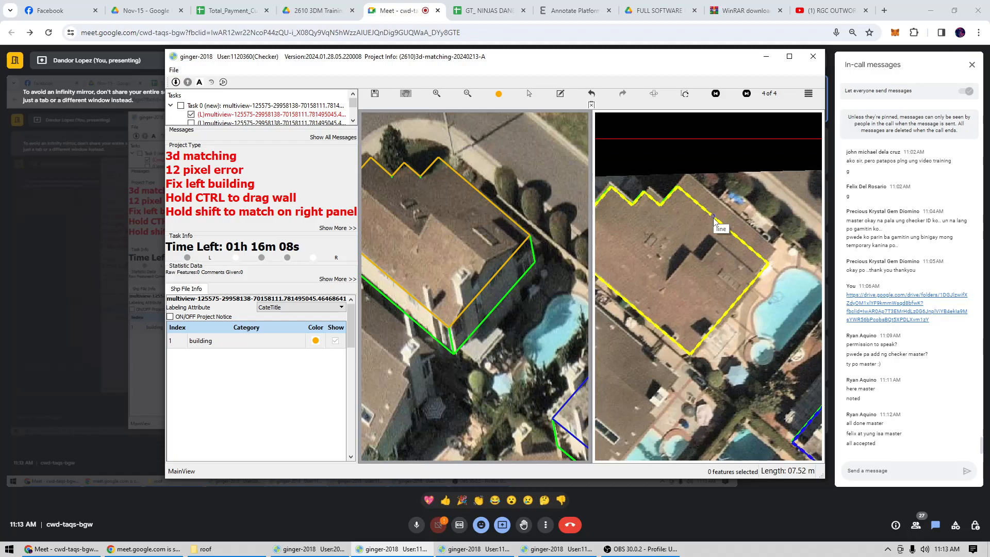
Try to split off the strip along the zigzag-edged building's street-side roof edge as a separate polygon in the left view.
click(466, 199)
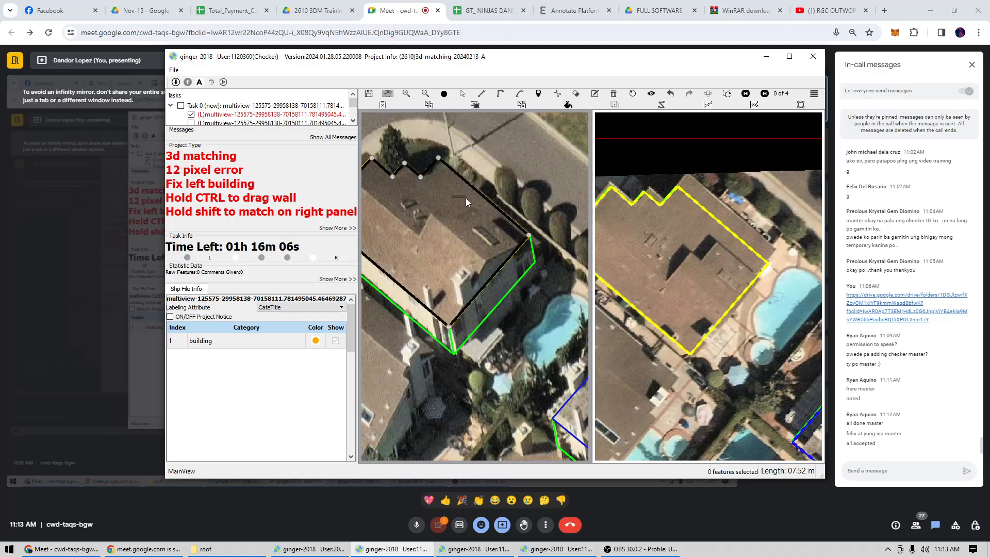
click(420, 178)
click(534, 274)
key(c)
click(508, 217)
key(Return)
key(ctrl+z)
click(495, 222)
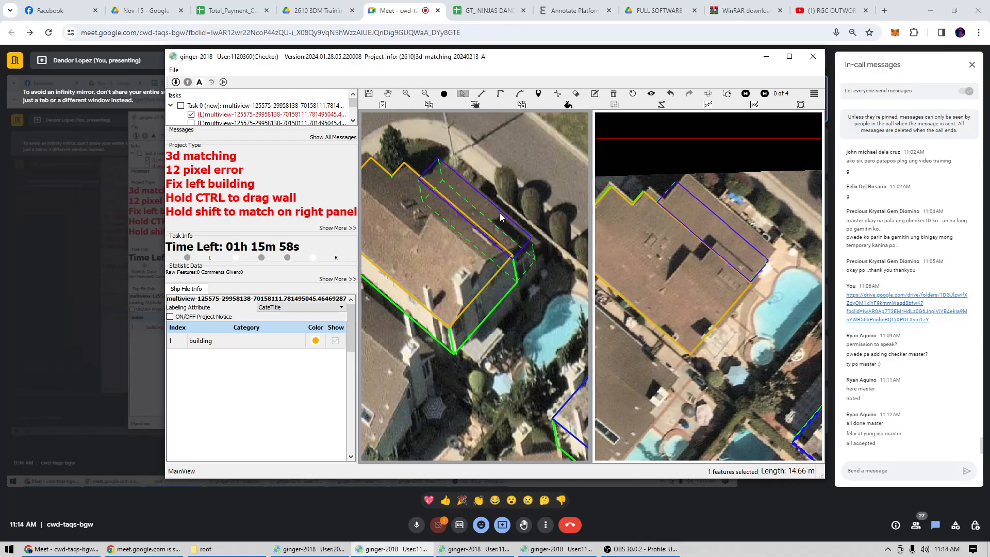
Try offsetting the split-off roof strip in the left view, and undo the offset and the split.
drag(490, 218, 507, 215)
scroll(508, 216, down, 5)
scroll(509, 217, up, 3)
key(ctrl+z)
key(ctrl+z)
scroll(510, 219, up, 2)
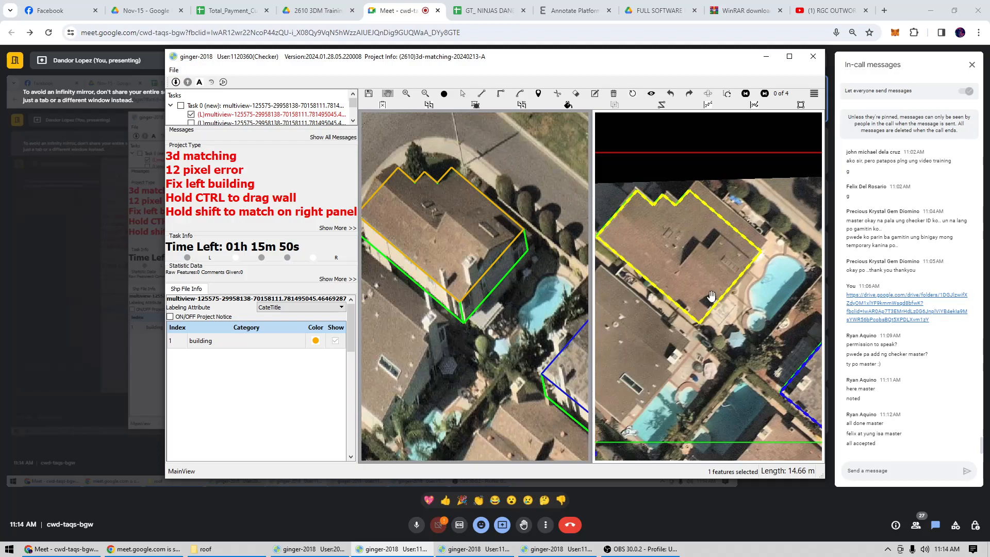
Go back to image pair 3 of 4 and examine the zigzag-edged building's outline against its roof.
click(695, 293)
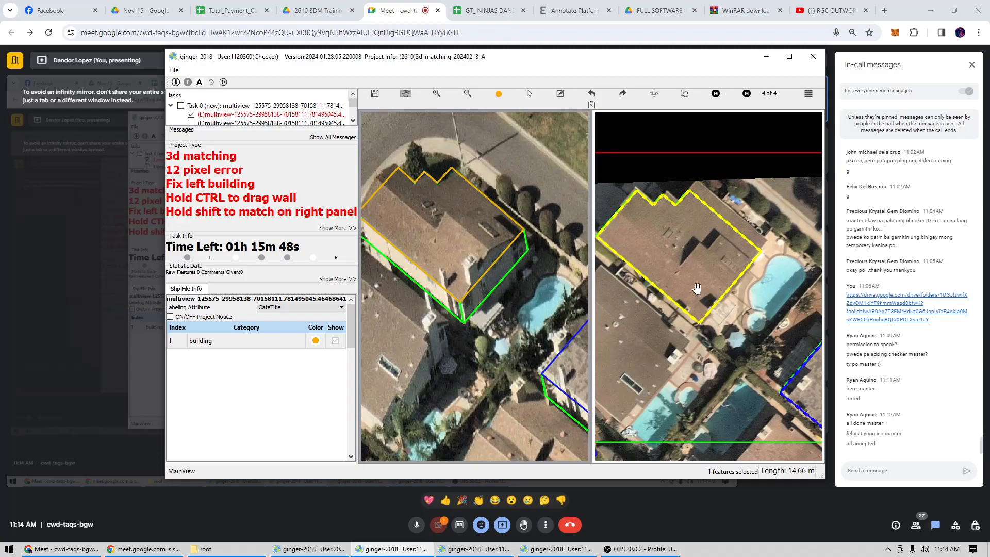
scroll(697, 288, down, 2)
key(Left)
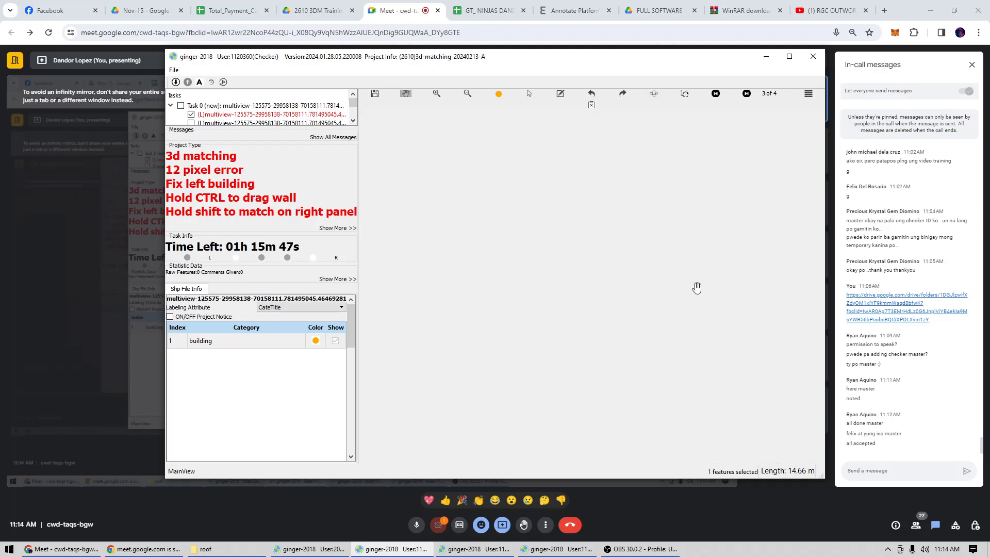
drag(696, 288, 713, 297)
scroll(713, 297, up, 1)
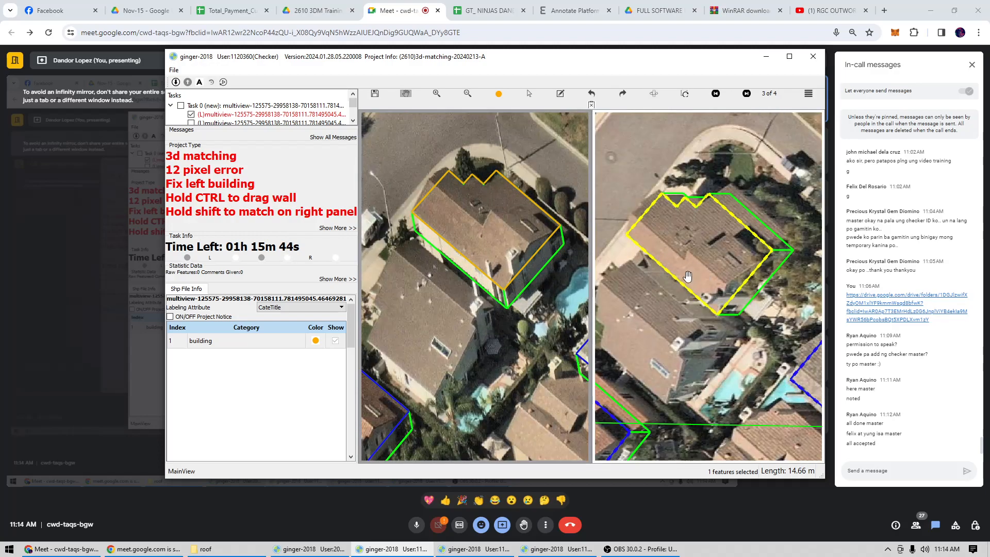
scroll(691, 274, down, 2)
scroll(701, 271, up, 2)
Check the roof corners in image pair 3 and submit the zigzag-edged building's task.
key(Escape)
scroll(711, 266, up, 2)
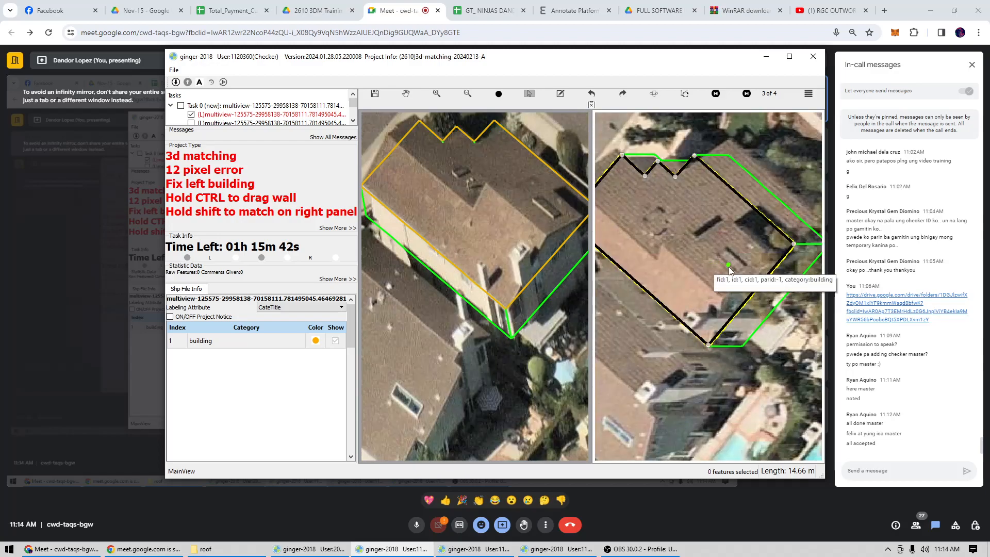
scroll(721, 267, down, 1)
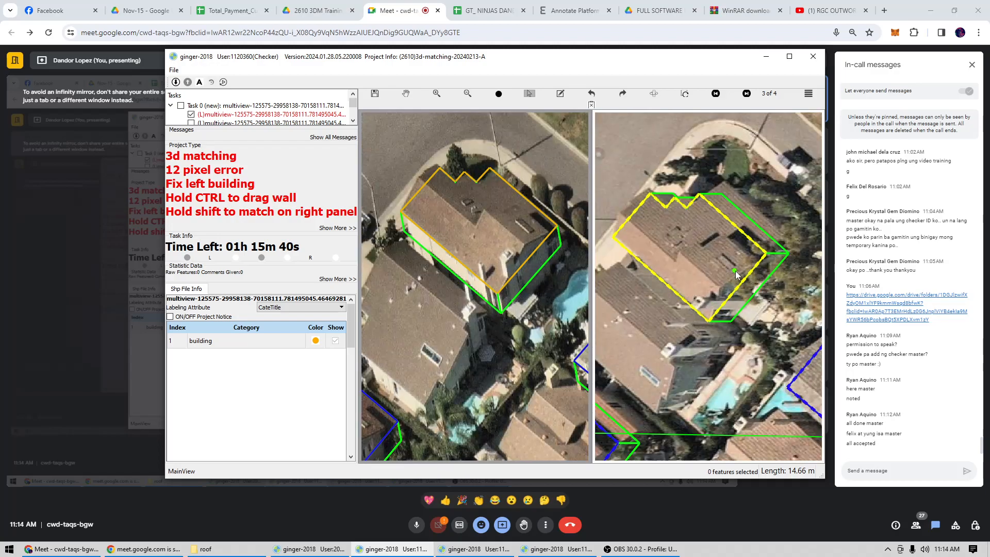
scroll(734, 271, down, 1)
key(ctrl+s)
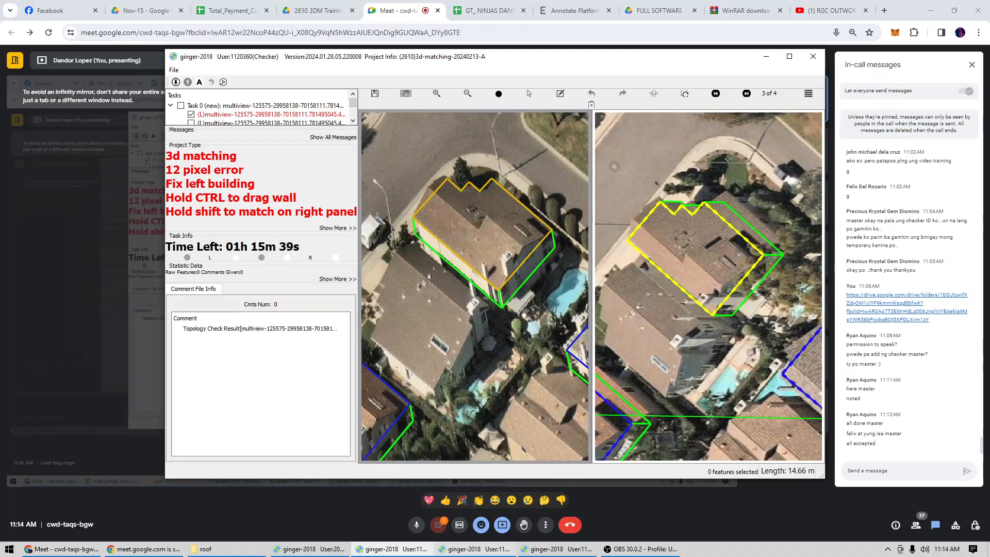
Switch to the third checker window and step through its image pairs to pair 3 of 4.
click(475, 549)
scroll(494, 202, up, 3)
scroll(494, 203, up, 3)
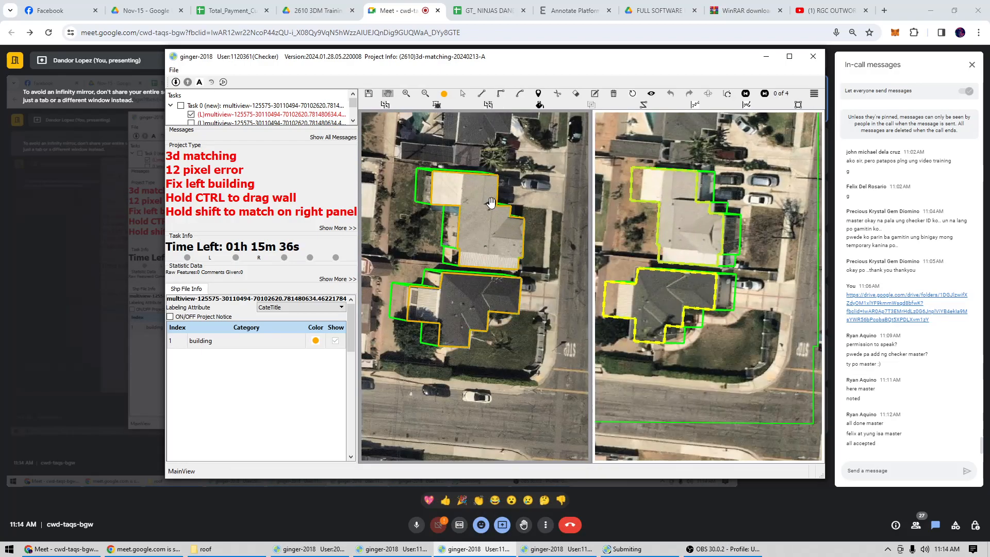
scroll(479, 239, down, 2)
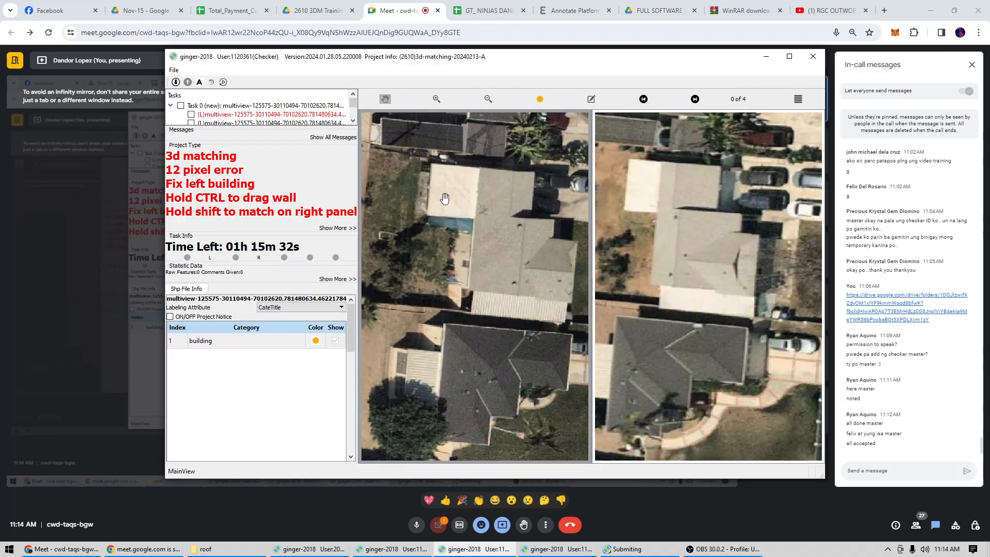
drag(734, 282, 728, 283)
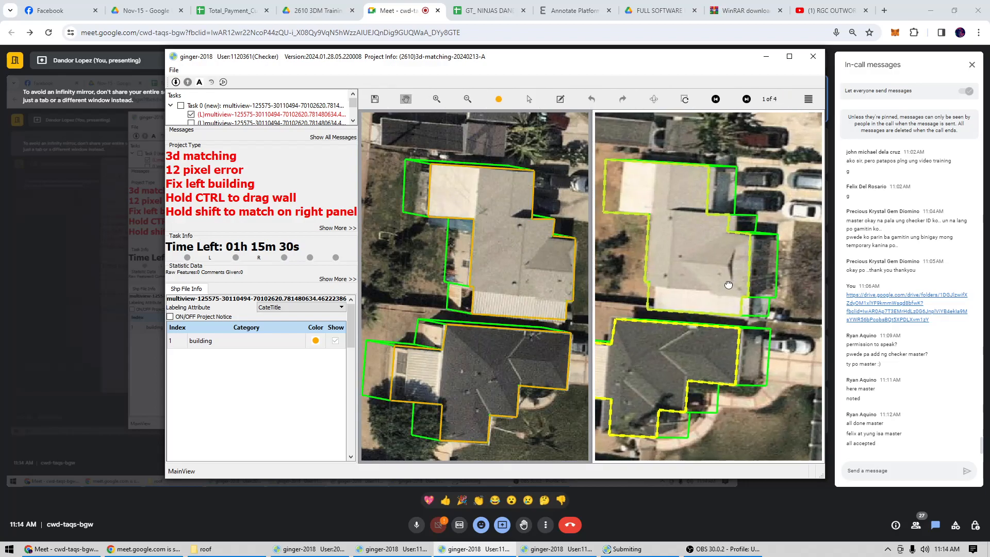
key(Right)
key(Right)
key(Right)
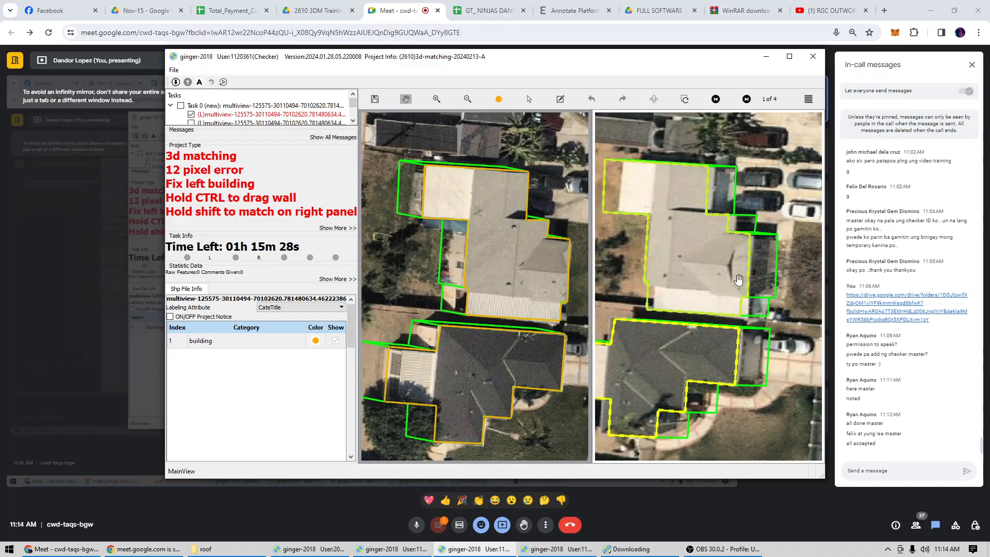
drag(737, 276, 718, 288)
key(Left)
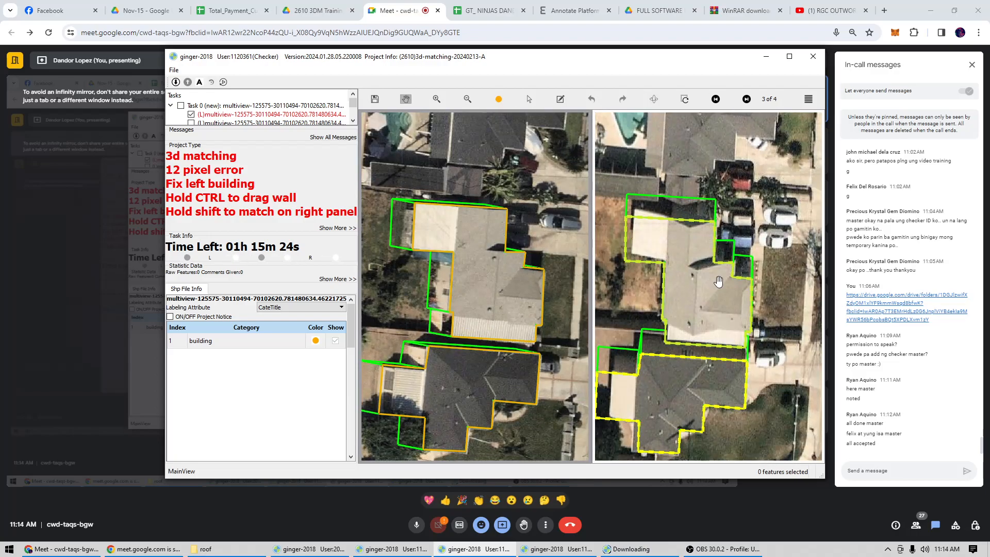
Compare both buildings' roof and wall outlines between the two views of image pair 3, focusing on the white-roofed extension.
scroll(718, 282, up, 5)
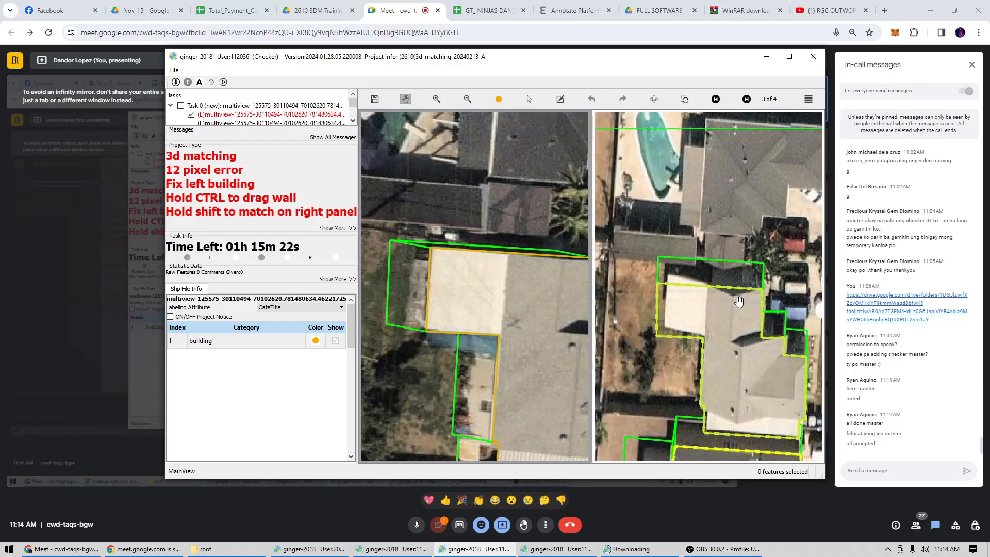
scroll(740, 335, down, 2)
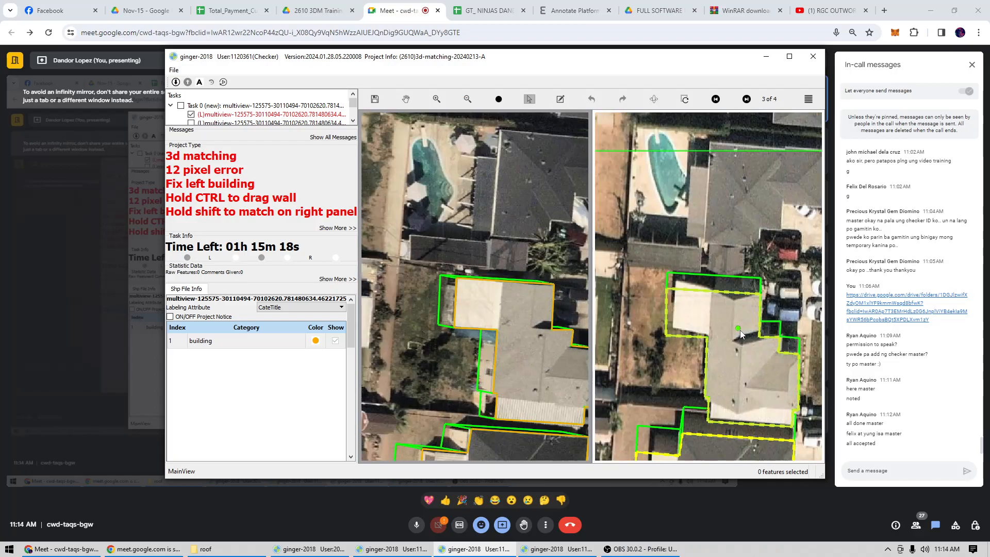
scroll(479, 313, up, 3)
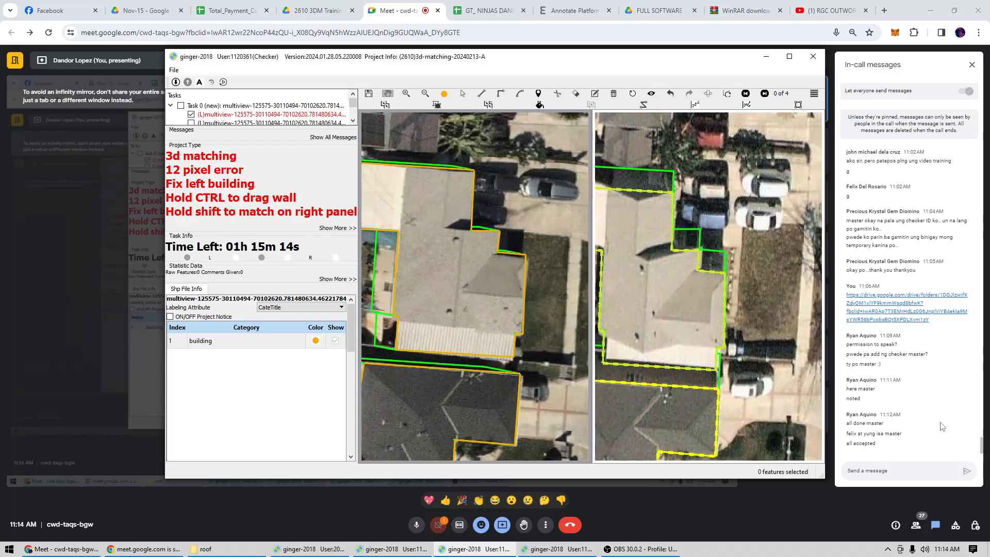
scroll(532, 287, down, 2)
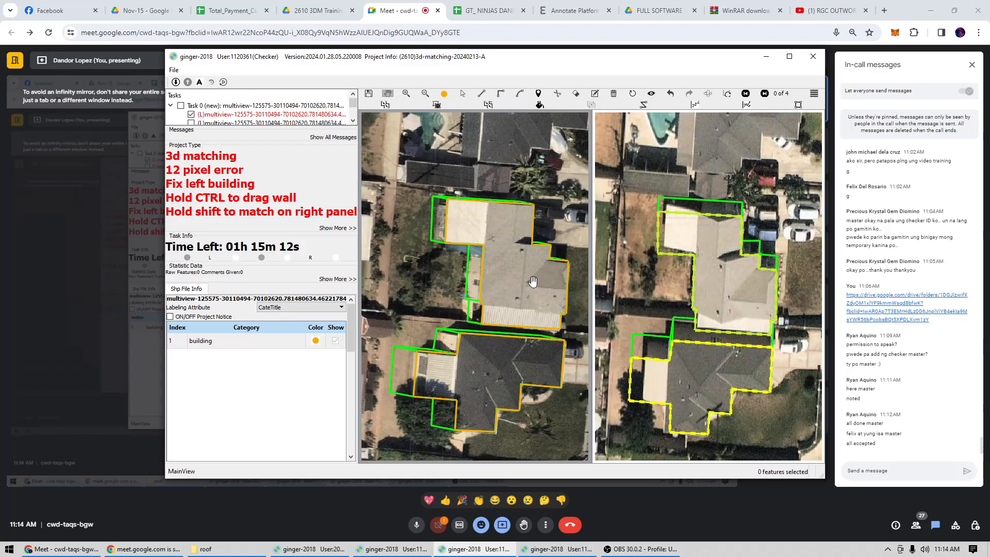
scroll(704, 225, up, 1)
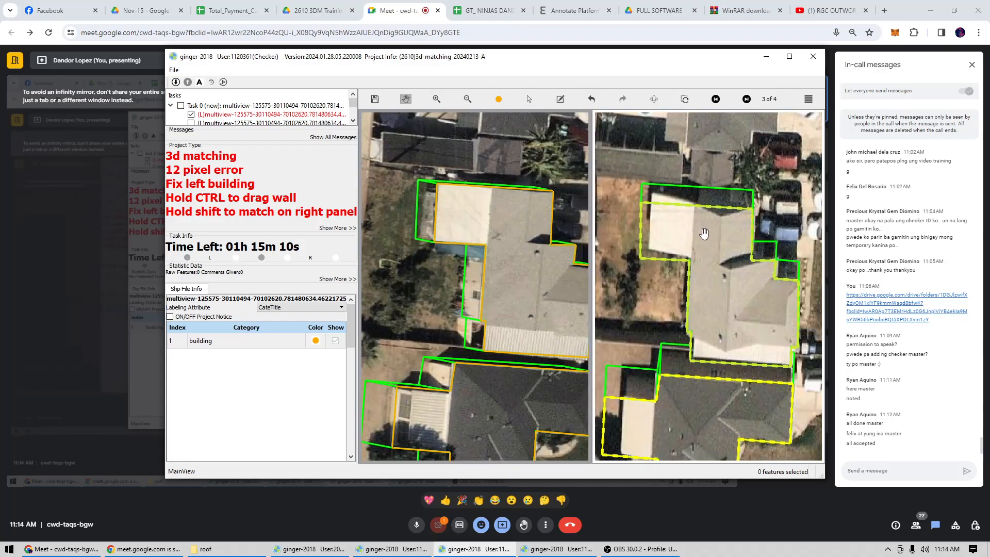
scroll(711, 235, up, 2)
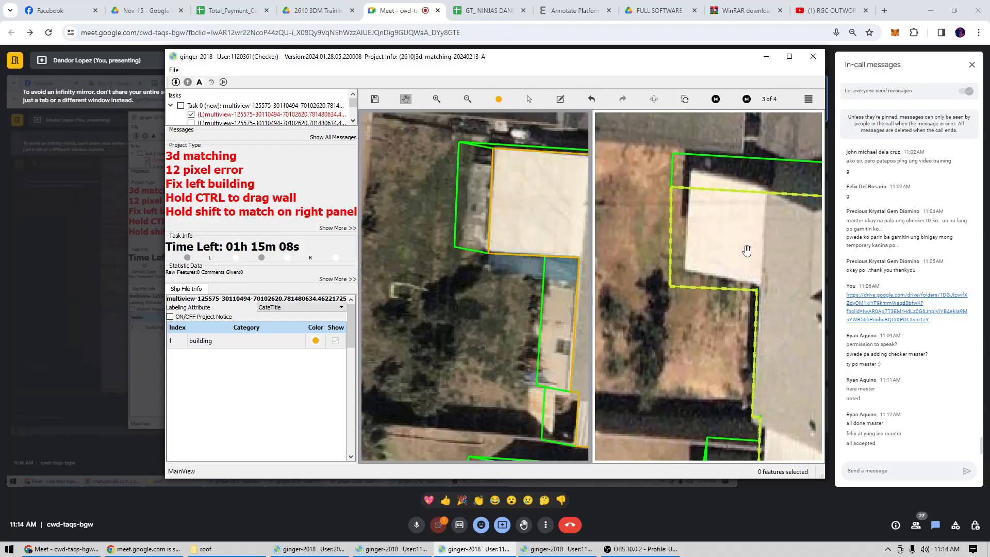
scroll(747, 250, down, 2)
drag(534, 275, 491, 255)
click(490, 270)
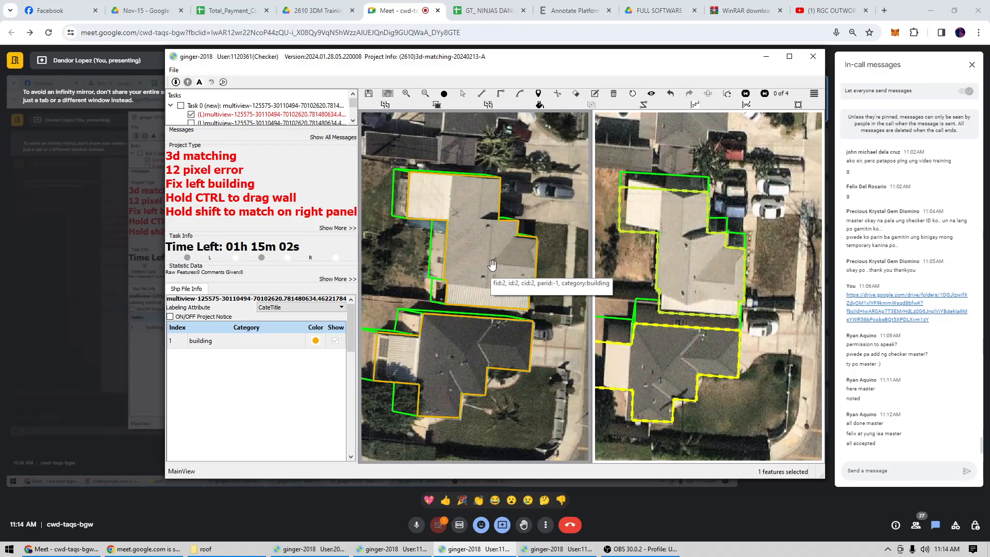
click(425, 202)
key(space)
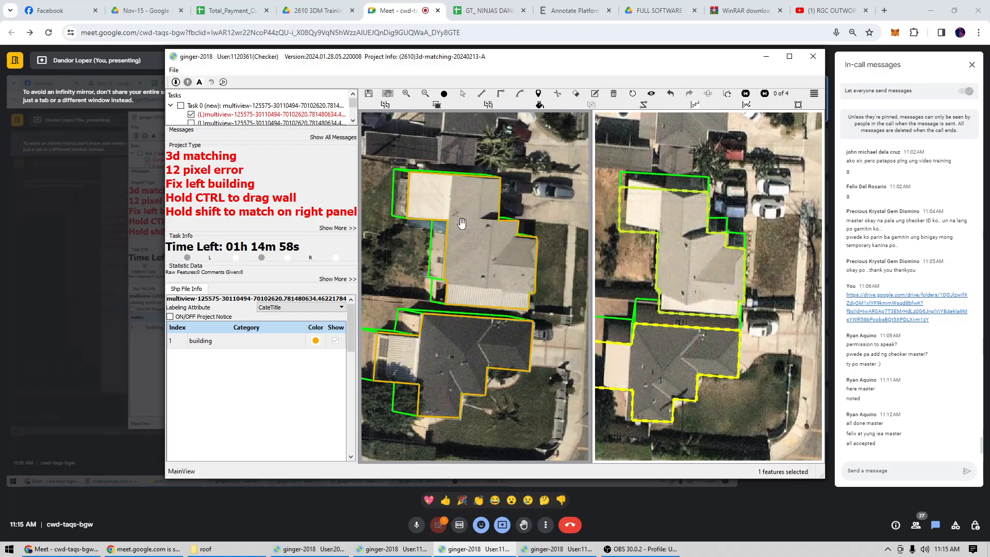
scroll(464, 225, down, 2)
drag(471, 241, 516, 187)
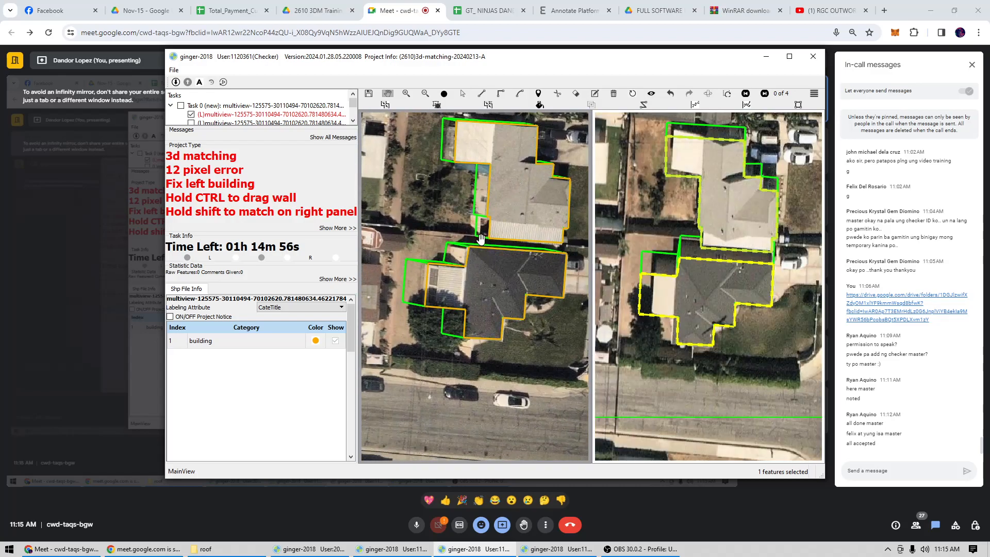
Switch to Facebook and look through the Messenger chat list for the project group.
click(52, 10)
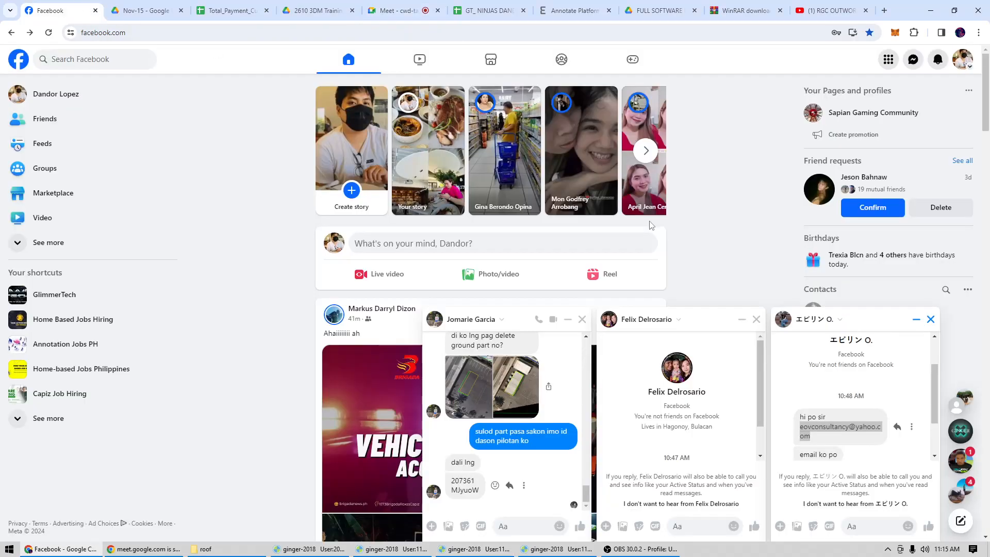
click(913, 59)
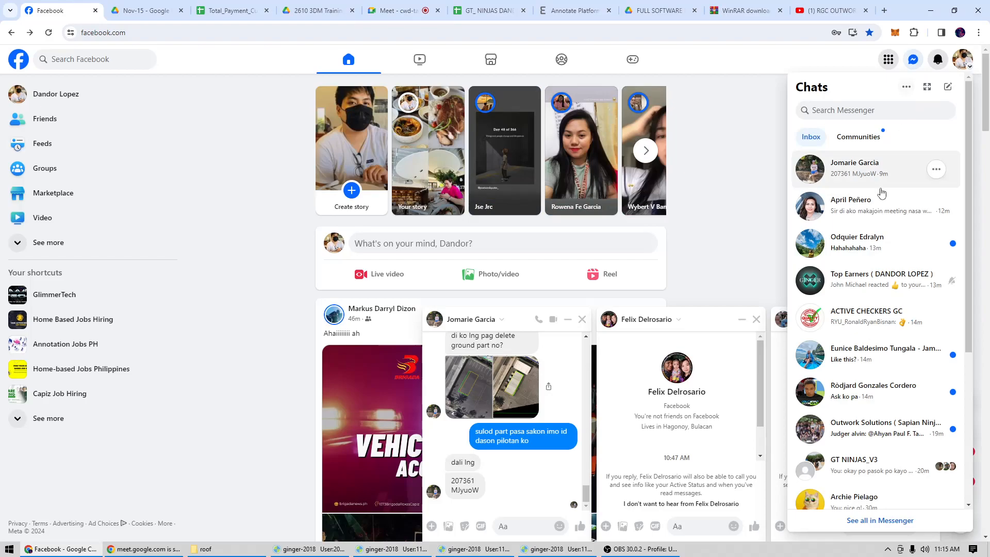
scroll(880, 310, down, 5)
scroll(880, 329, down, 2)
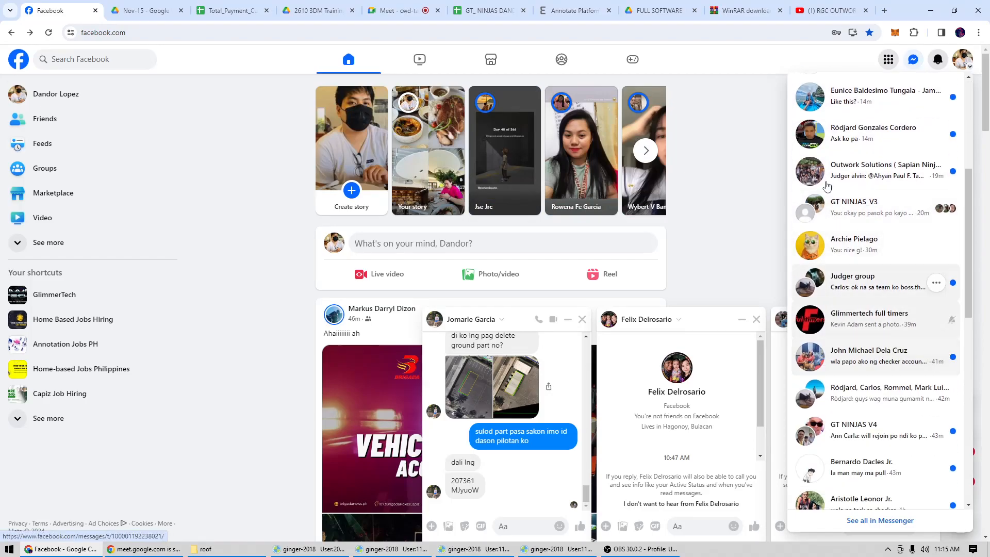
Open the 3DR Matching presentation linked in the GlimmerTech group's post and page through the guideline slides.
click(115, 302)
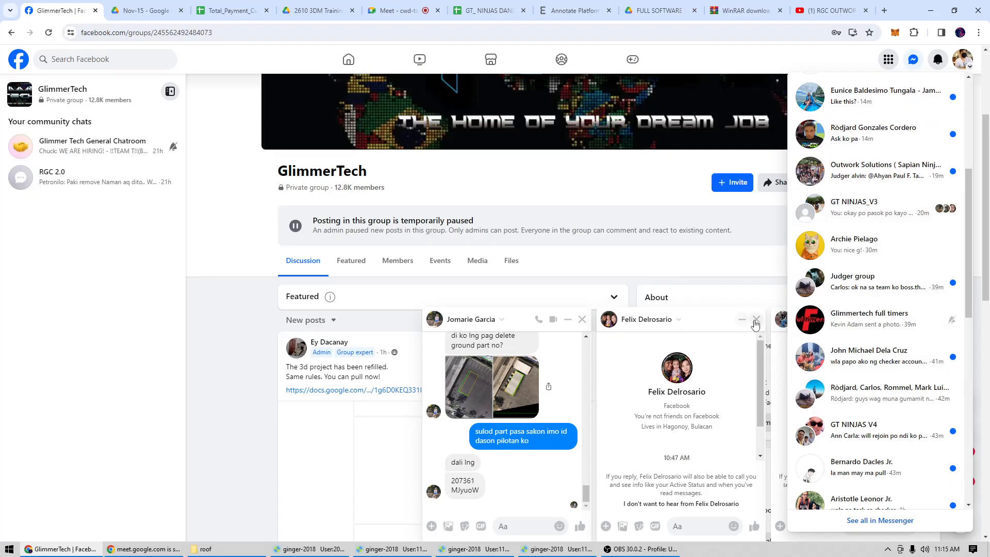
click(756, 320)
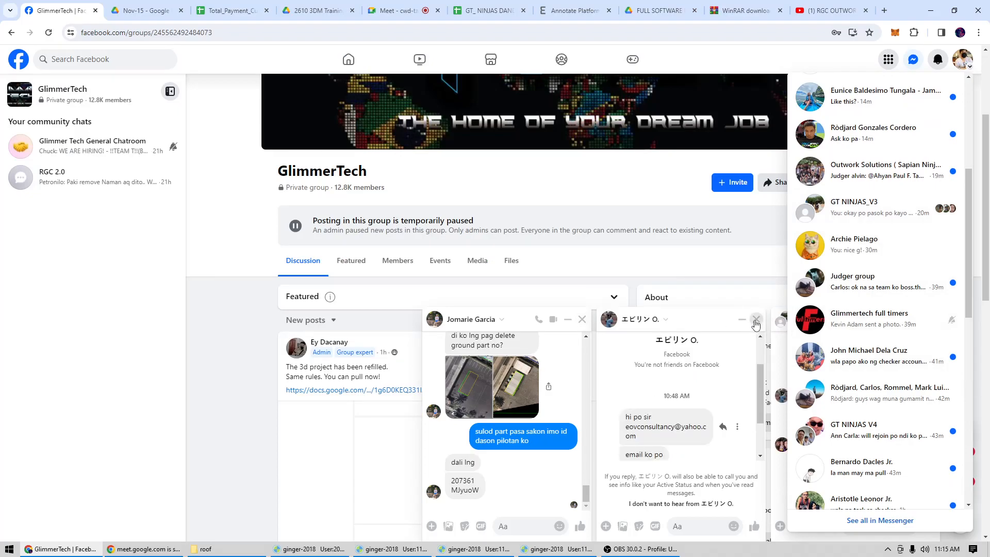
click(387, 389)
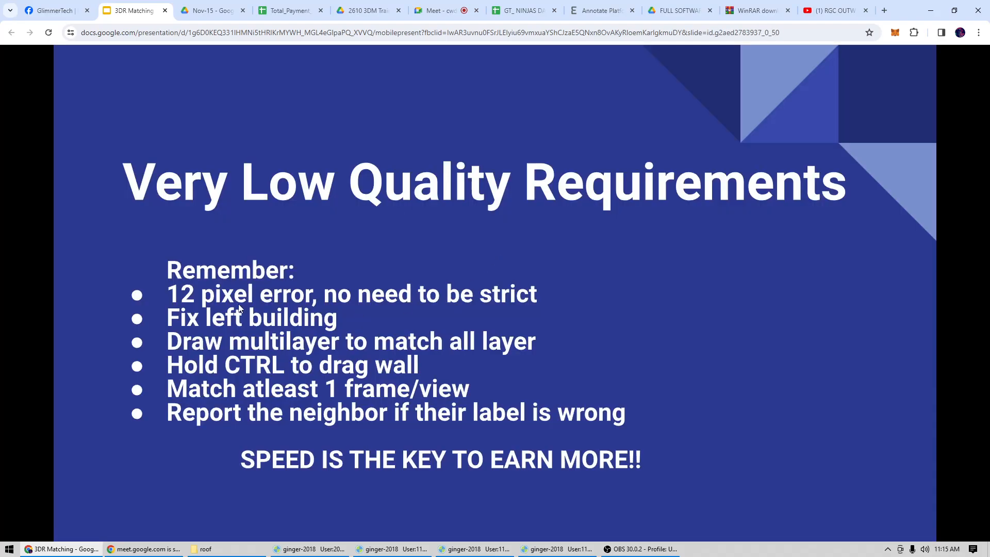
click(273, 304)
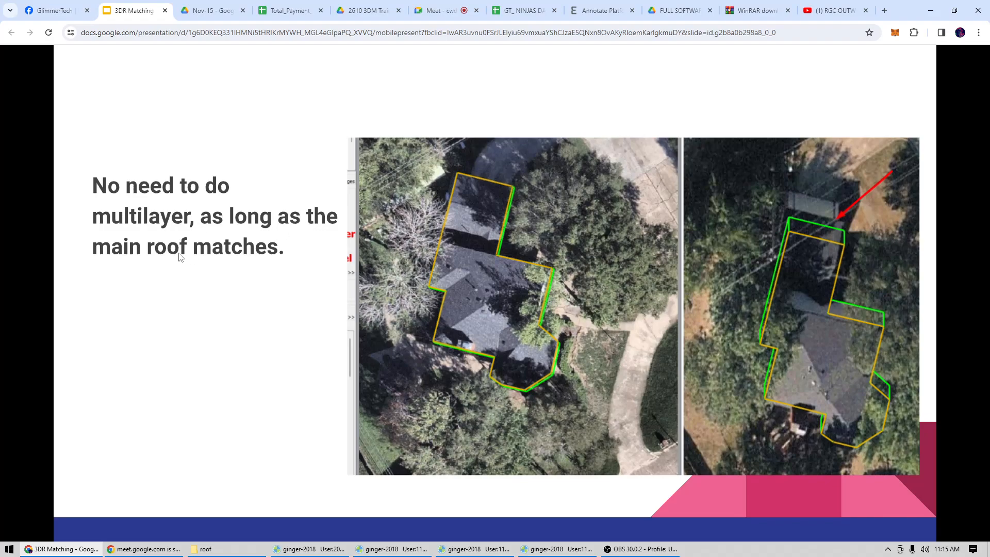
click(750, 327)
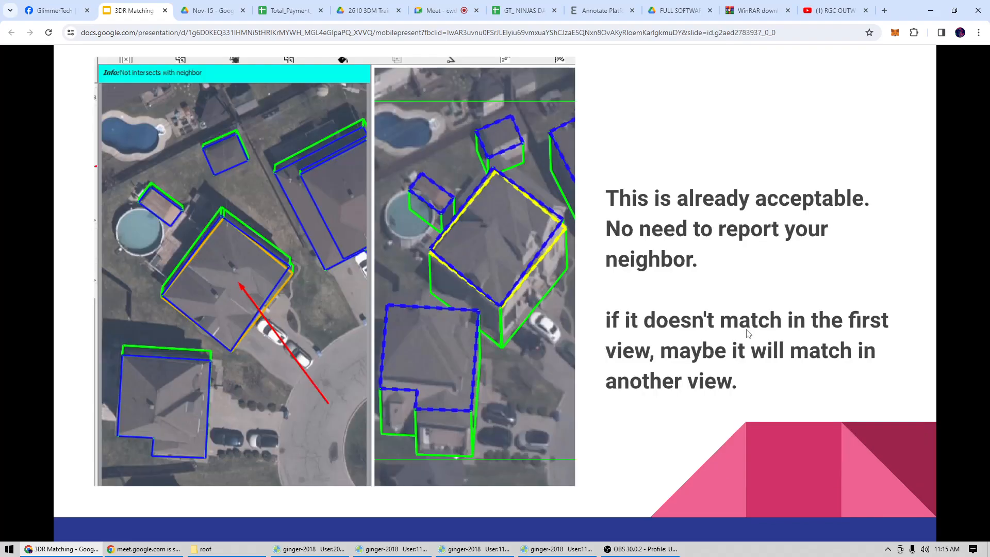
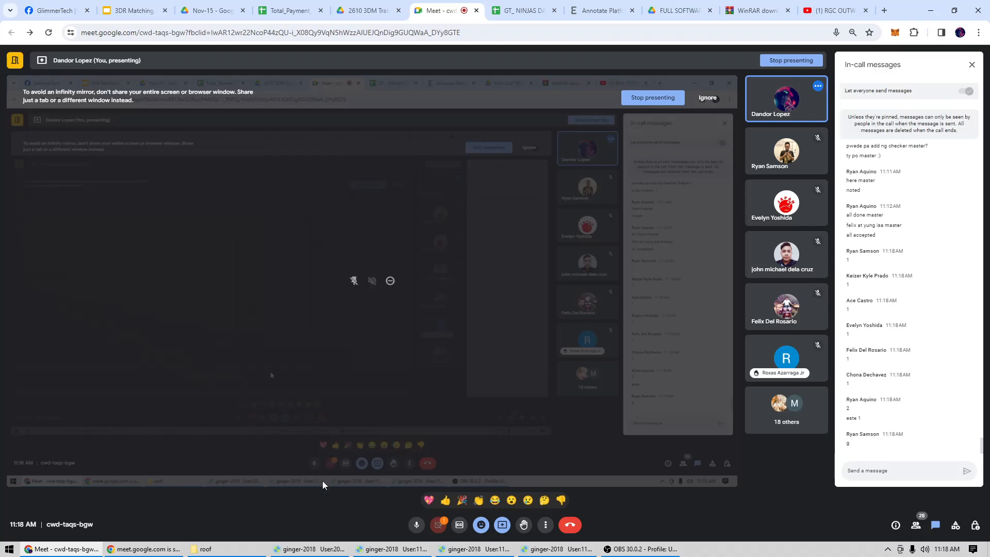
Switch to the first checker window and check the striped-roof building's outline in image pair 4 of 4.
click(308, 549)
drag(505, 312, 527, 287)
scroll(501, 312, up, 2)
drag(681, 306, 732, 339)
key(Left)
scroll(701, 312, down, 2)
scroll(732, 340, up, 2)
scroll(731, 339, up, 1)
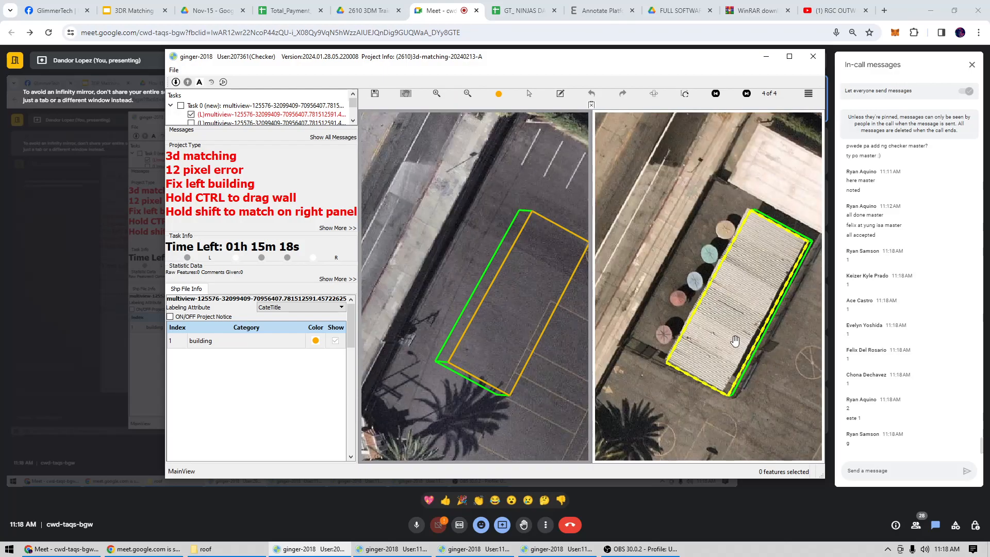
Bring the (R) image of the first checker's task into the main view and check the striped-roof building's outline in both images.
click(652, 93)
key(Right)
scroll(507, 303, up, 2)
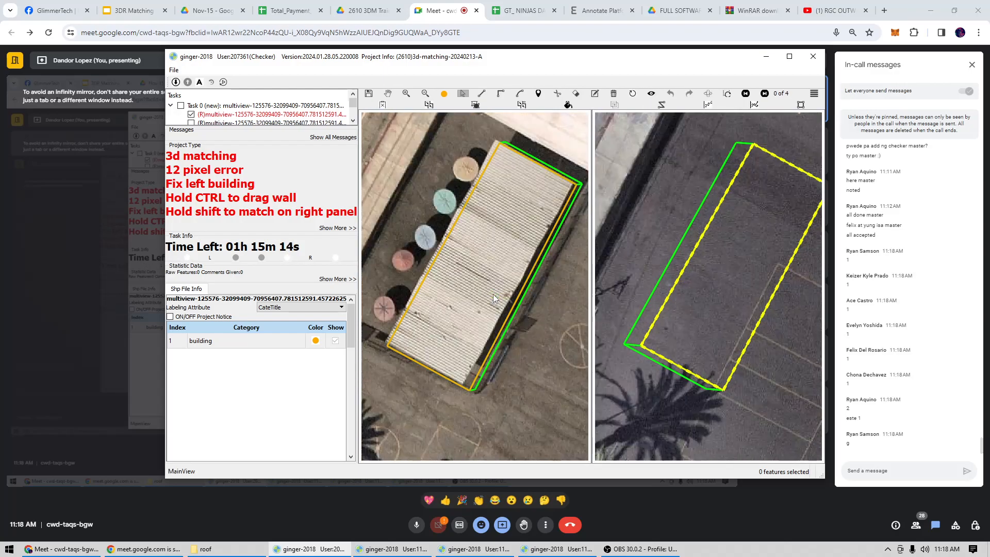
click(500, 284)
key(Escape)
scroll(519, 283, down, 2)
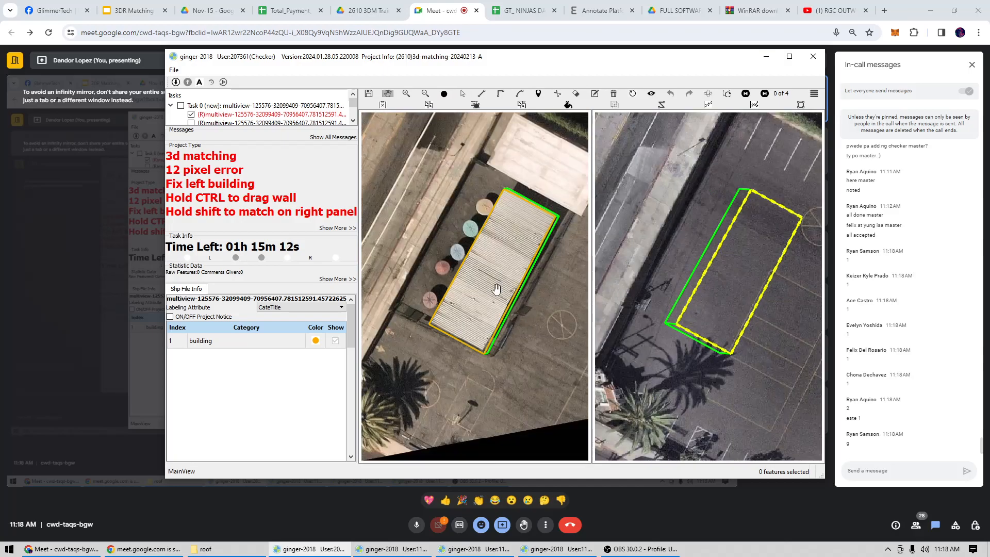
drag(463, 295, 458, 263)
Confirm the submission of the first checker's task and return to the second checker window.
click(396, 549)
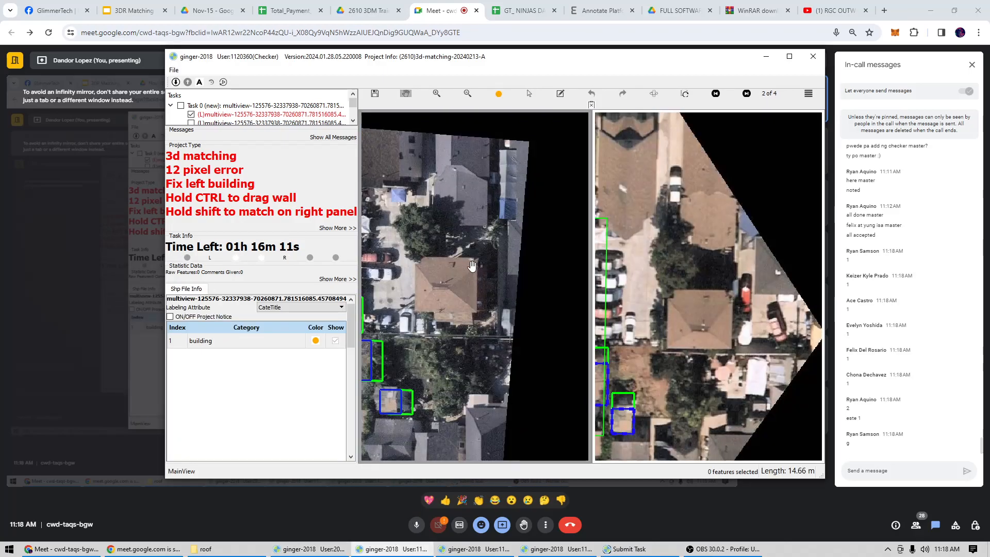
click(332, 549)
click(489, 282)
click(401, 551)
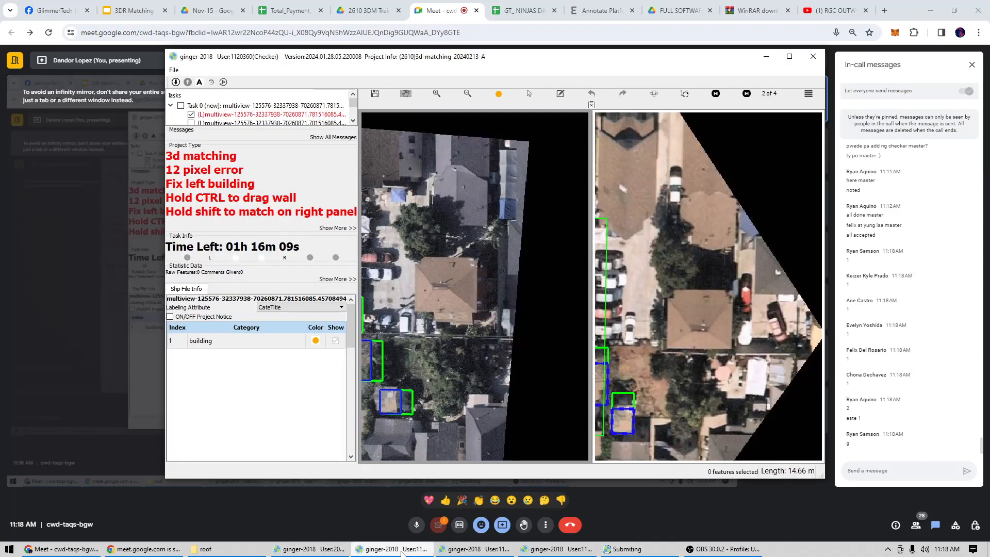
Inspect the small building outlines around the blue-roofed structure in both views of the second checker's task.
drag(456, 290, 455, 297)
scroll(454, 309, down, 4)
drag(381, 303, 428, 304)
scroll(428, 304, up, 1)
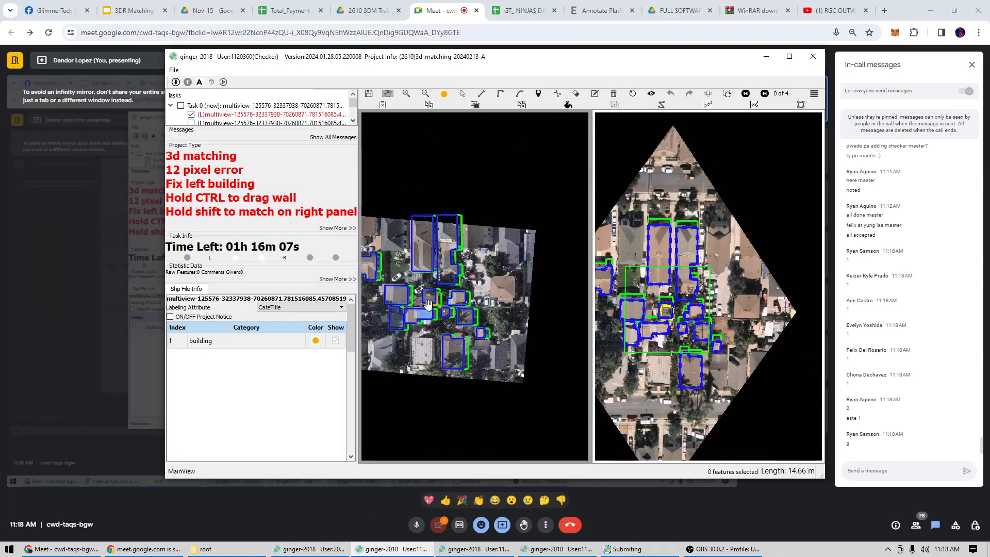
scroll(428, 304, up, 4)
click(467, 310)
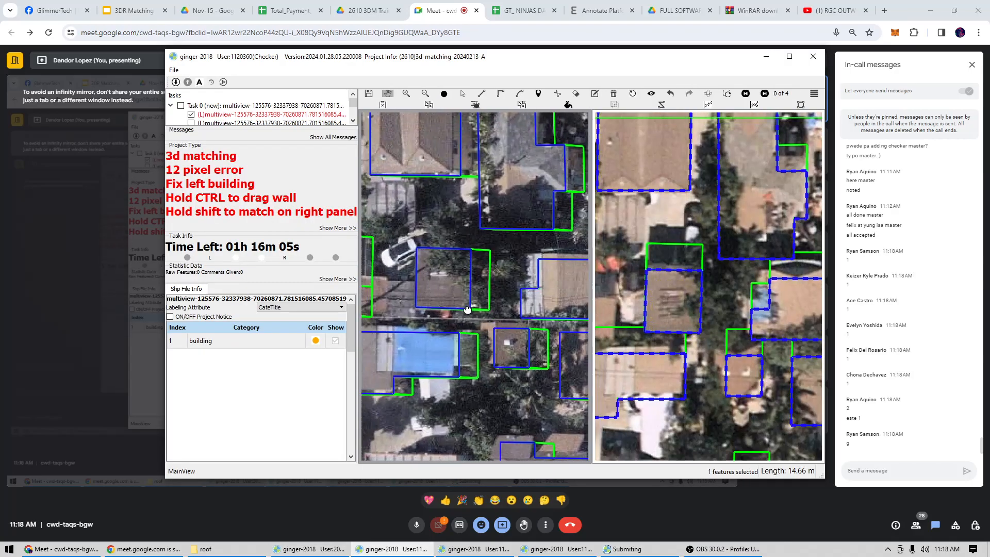
scroll(531, 296, up, 1)
scroll(474, 296, down, 1)
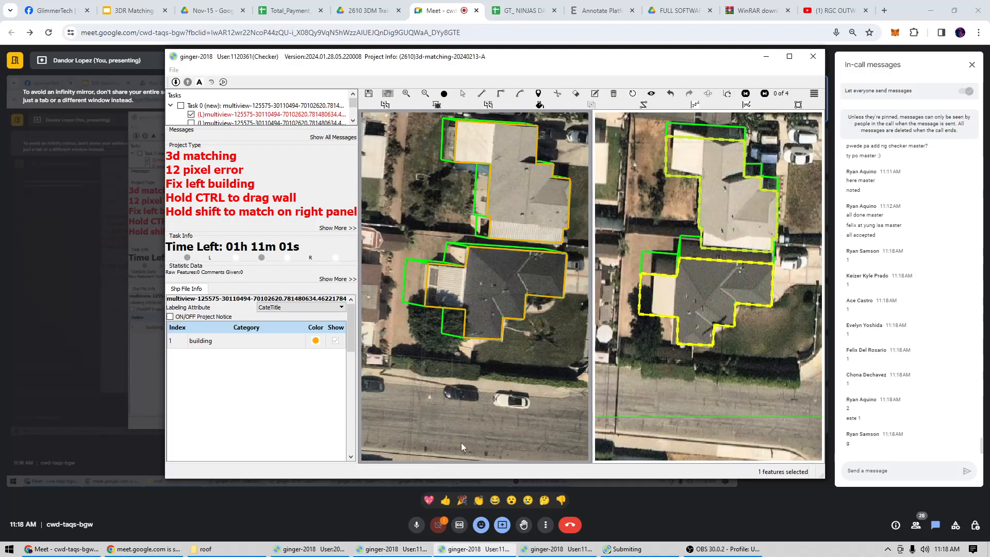
In the third checker's image pair 3, narrow the dark-roofed house's white extension outline and align the adjoining lower wall with the roof edge.
drag(721, 166, 662, 238)
scroll(413, 298, up, 1)
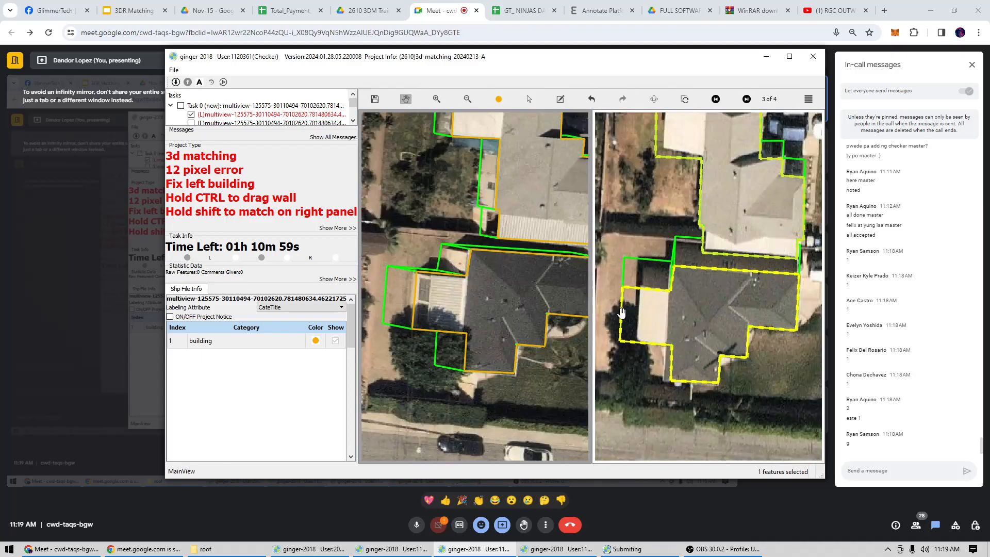
scroll(413, 298, up, 1)
drag(412, 298, 428, 299)
key(space)
drag(550, 328, 502, 303)
scroll(503, 303, down, 1)
key(space)
scroll(444, 322, up, 2)
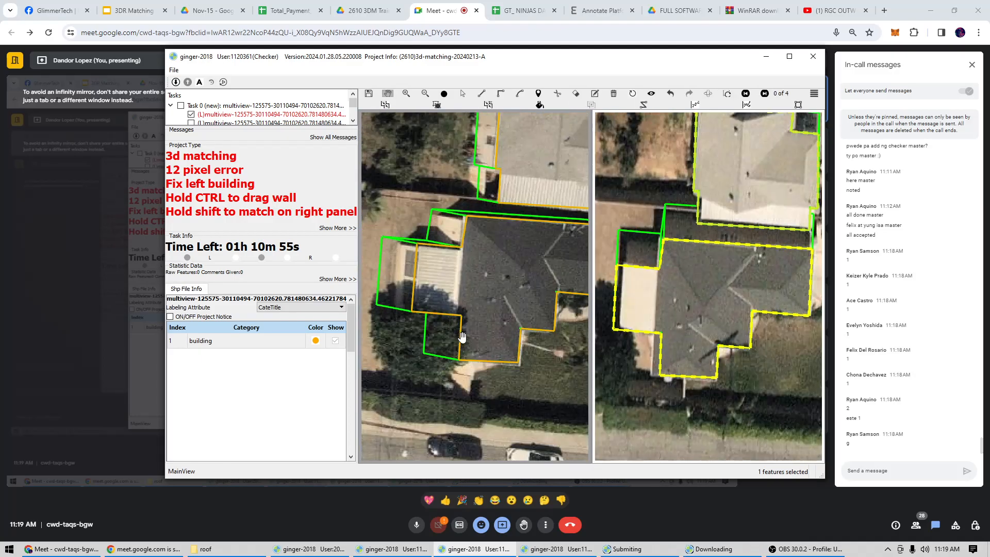
drag(468, 341, 459, 341)
key(space)
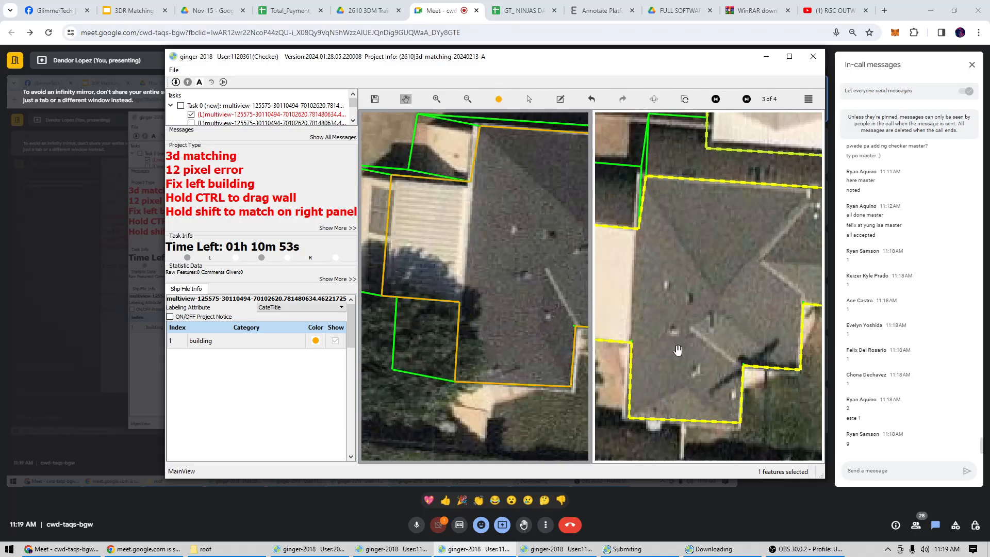
Compare the dark-roofed house's adjusted outline with its roof and walls in image pair 2 of 4.
scroll(681, 335, down, 2)
key(a)
scroll(670, 331, down, 2)
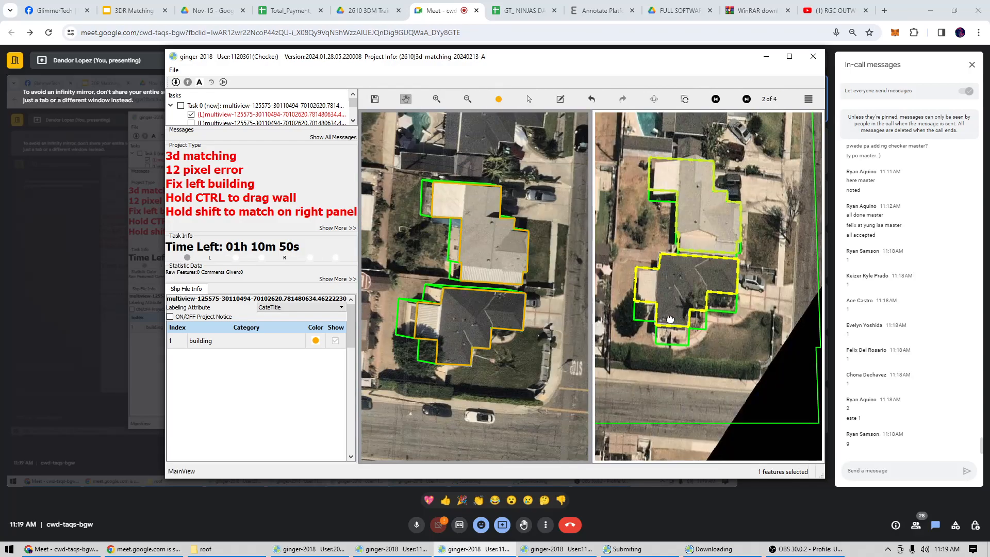
scroll(675, 313, up, 3)
key(space)
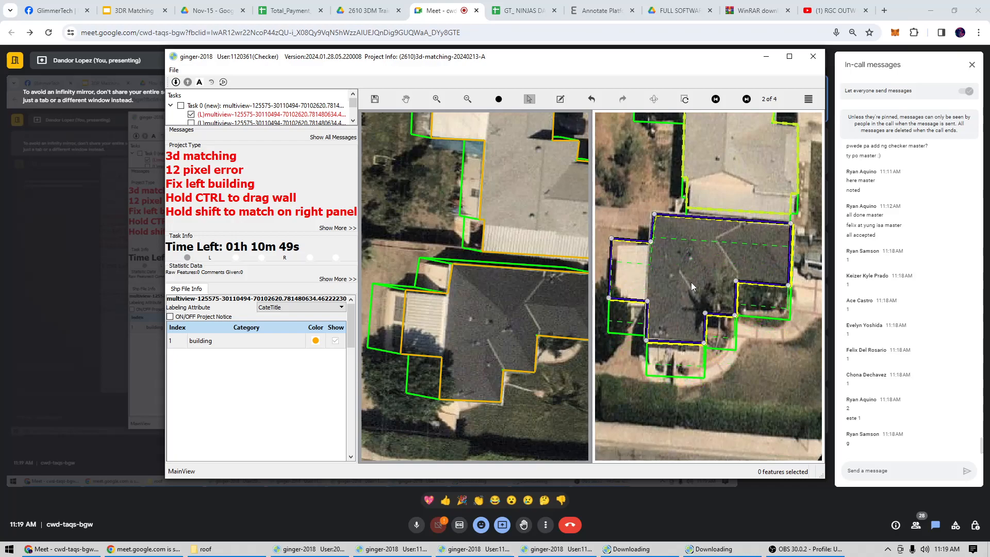
key(space)
scroll(690, 287, down, 2)
scroll(691, 287, down, 1)
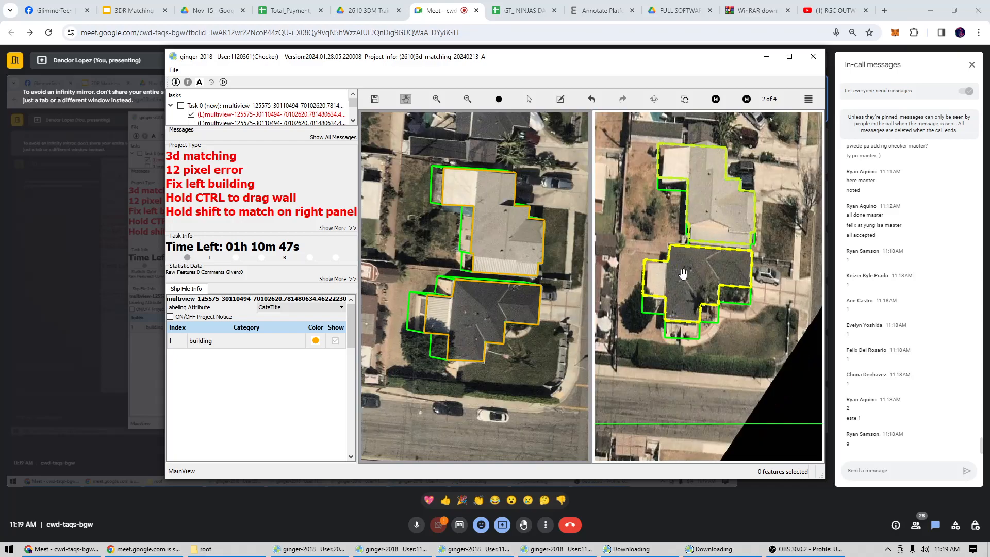
scroll(683, 273, up, 1)
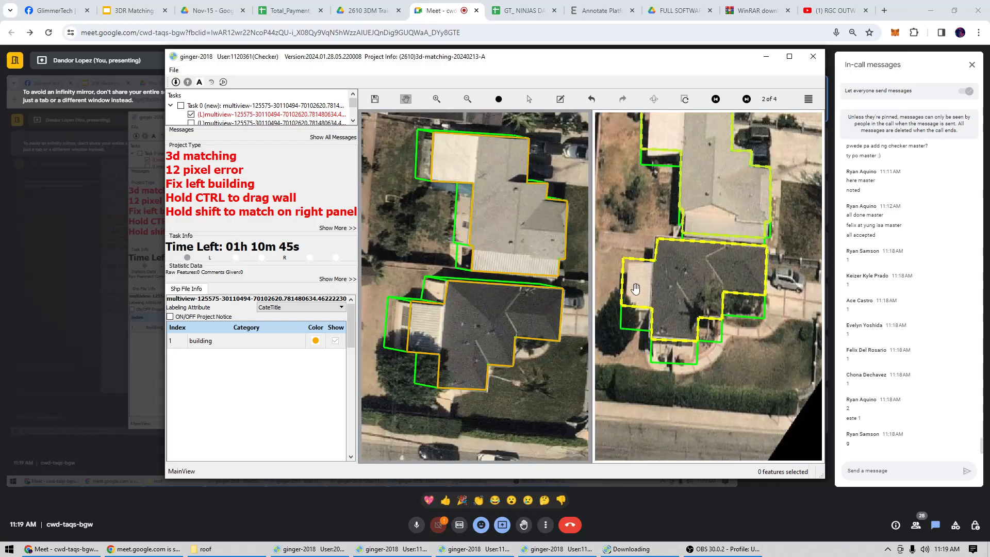
Submit the third checker's task and switch to the fourth checker window.
drag(442, 341, 438, 330)
scroll(445, 325, down, 2)
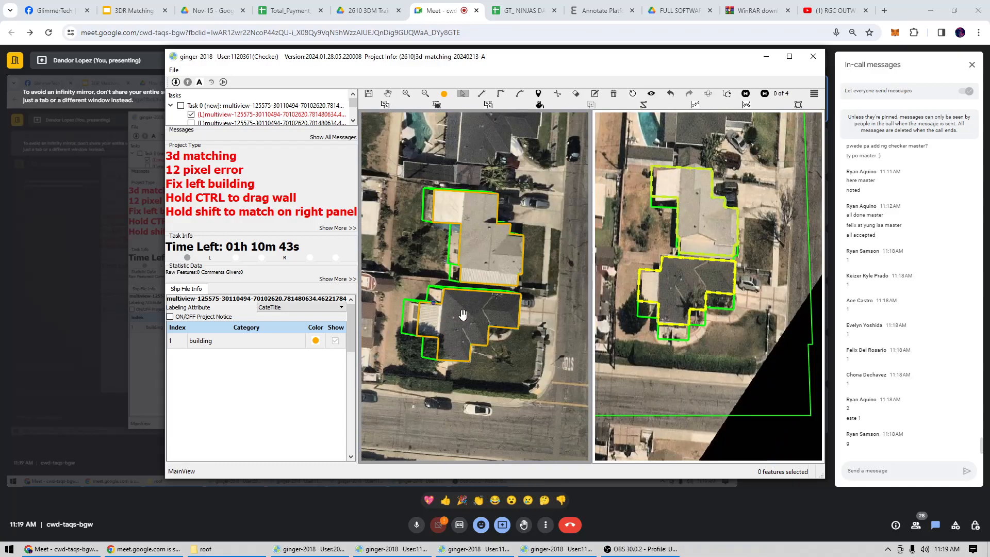
key(ctrl+s)
key(Return)
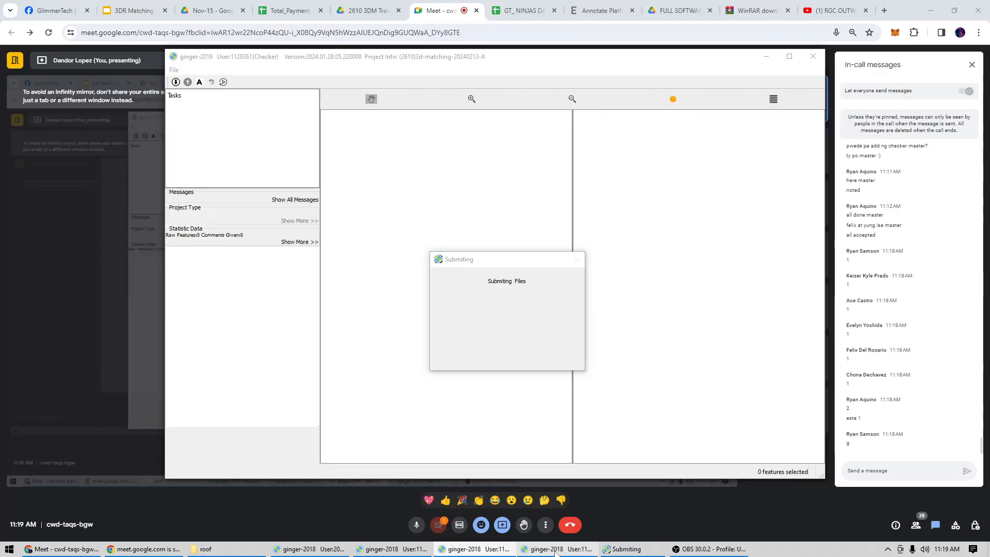
click(551, 549)
Start reshaping the rusty-roofed building's outline, retracing its tree-side roof edge from the white roof's corner to the far corner.
scroll(457, 307, up, 5)
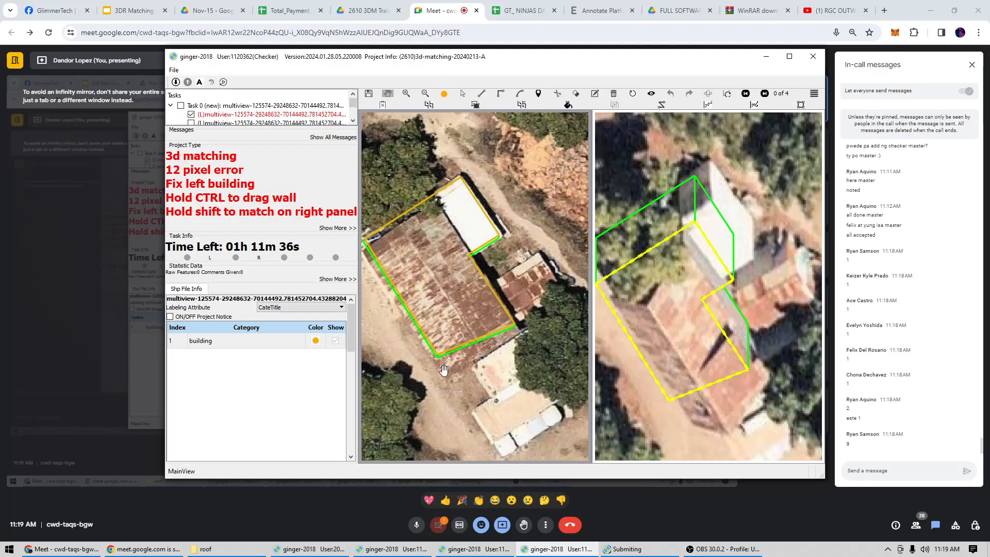
drag(382, 260, 441, 245)
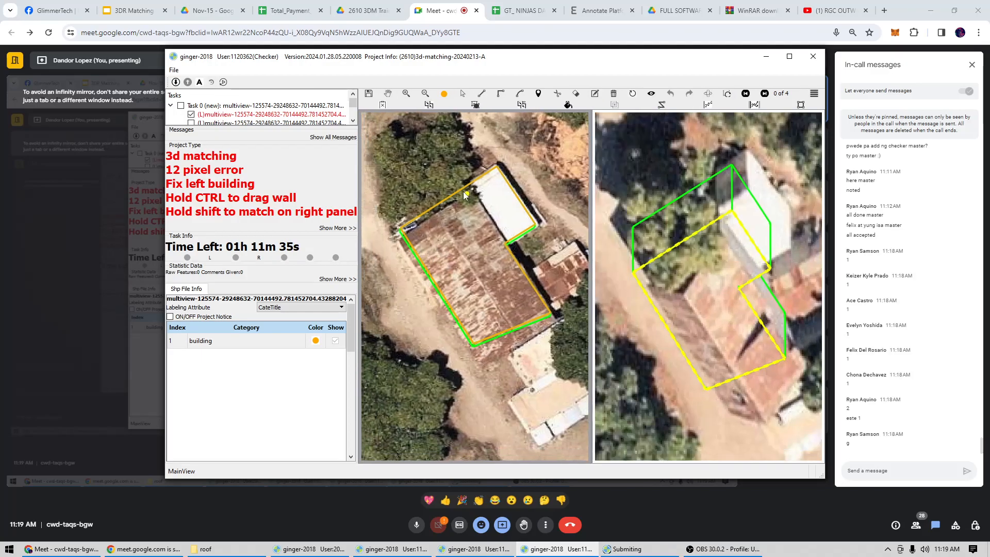
click(467, 186)
scroll(468, 186, up, 1)
click(471, 193)
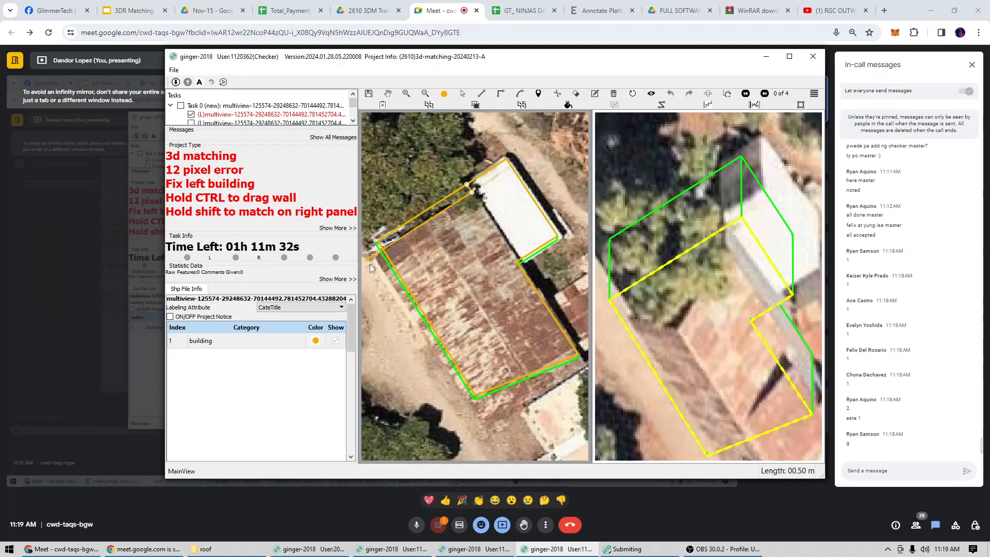
click(377, 260)
Continue the outline along the rusty roof's lower edge and around the small annex beside the tree, closing it on the existing outline.
drag(493, 407, 423, 310)
click(436, 320)
drag(563, 216, 464, 311)
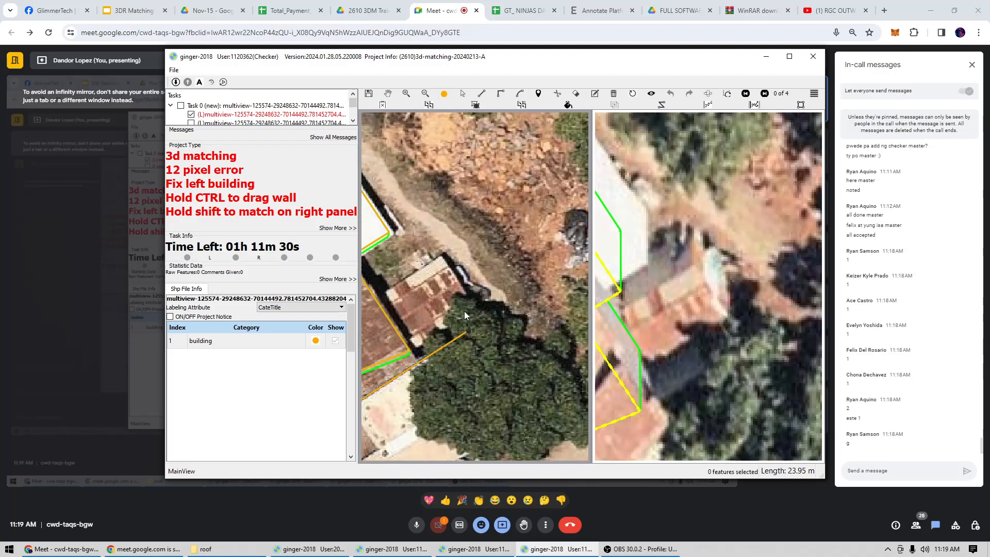
click(465, 296)
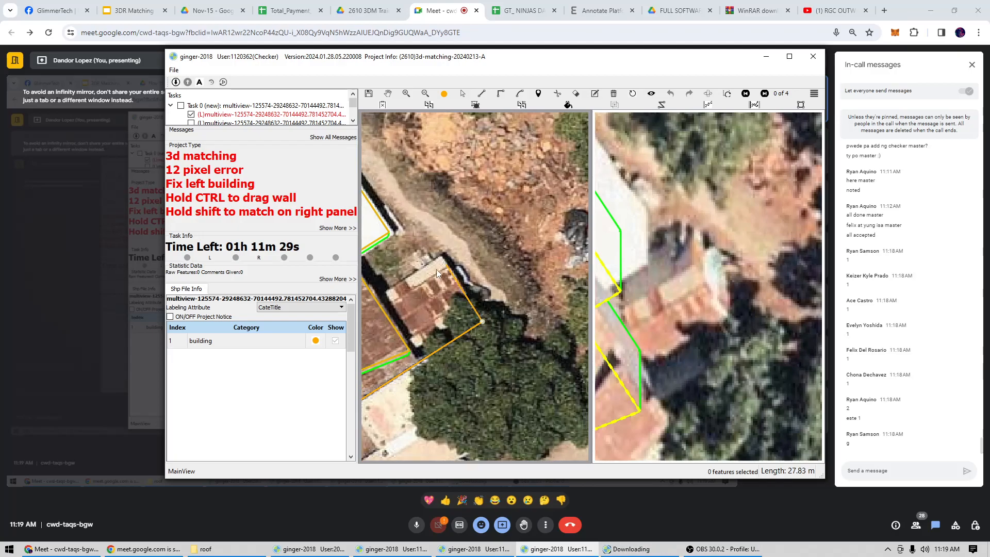
click(429, 259)
double_click(382, 299)
scroll(381, 299, down, 2)
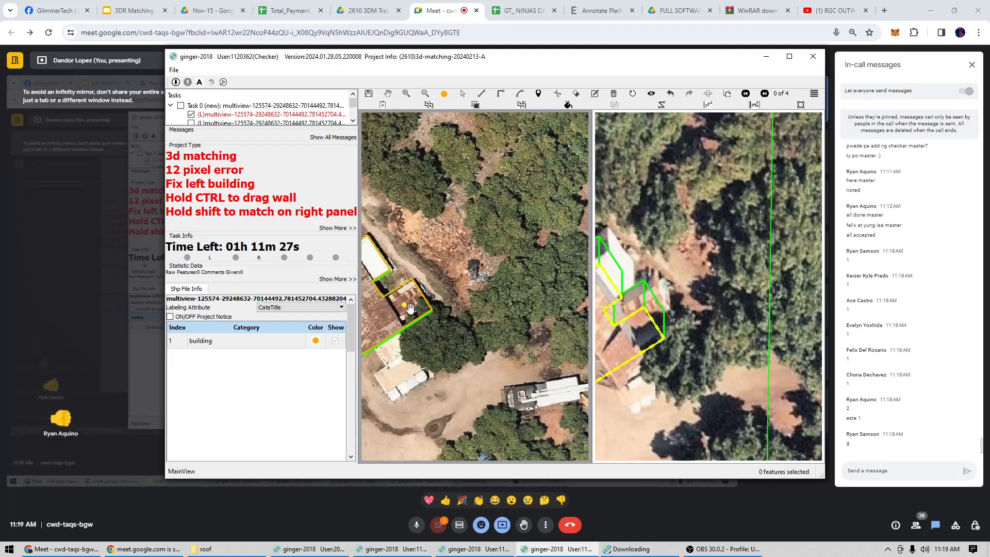
Match the reshaped outline to the rusty-roofed building in the second view and check its roof and walls in image pair 4 of 4.
drag(441, 323, 548, 301)
click(702, 314)
mouse_move(702, 315)
mouse_down()
mouse_move(702, 294)
mouse_move(701, 316)
mouse_up()
scroll(705, 306, down, 3)
key(Left)
scroll(708, 319, up, 2)
scroll(702, 317, down, 3)
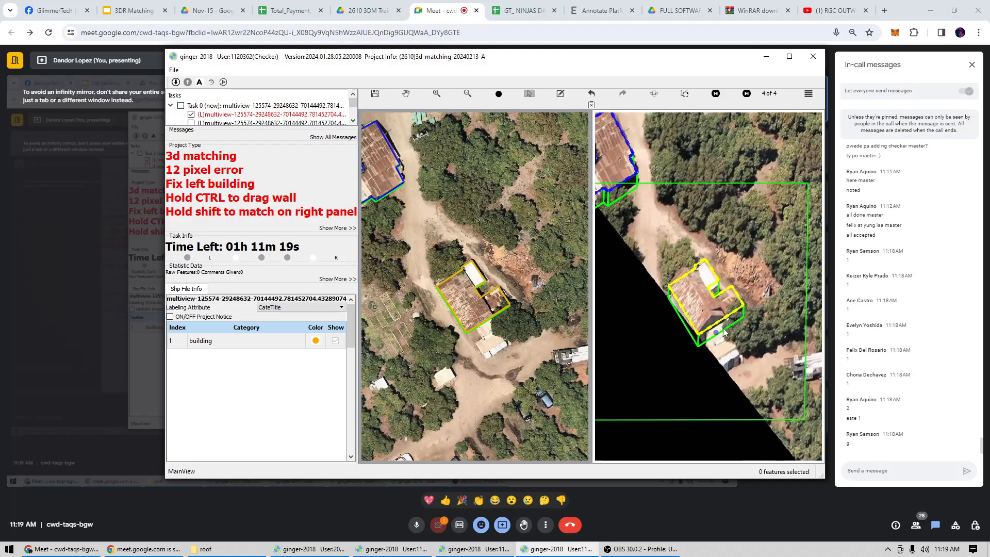
scroll(719, 325, up, 4)
scroll(472, 328, up, 2)
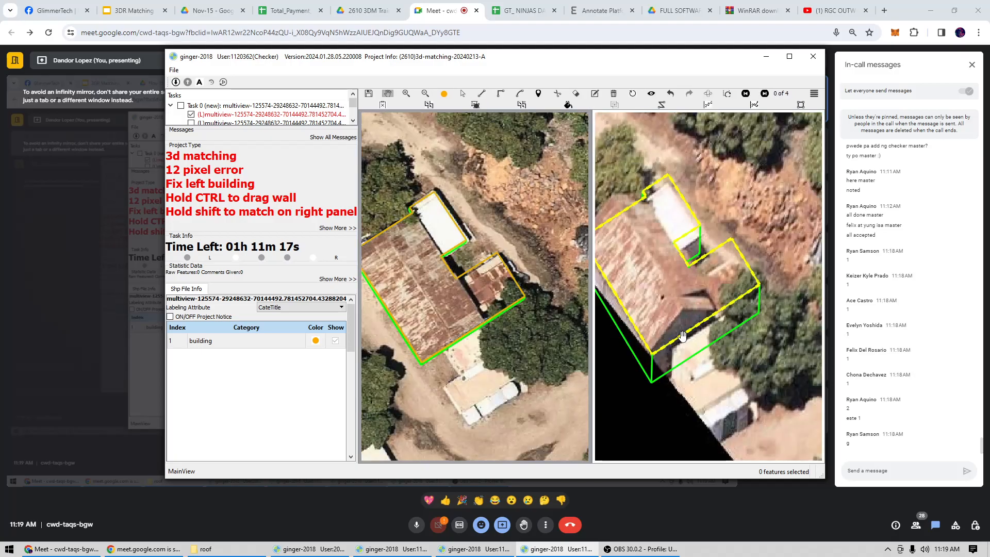
Step through the fourth checker's image pairs to pair 3 of 4 and check the rusty-roofed building's outline there.
scroll(691, 316, down, 3)
key(Right)
key(Right)
key(Right)
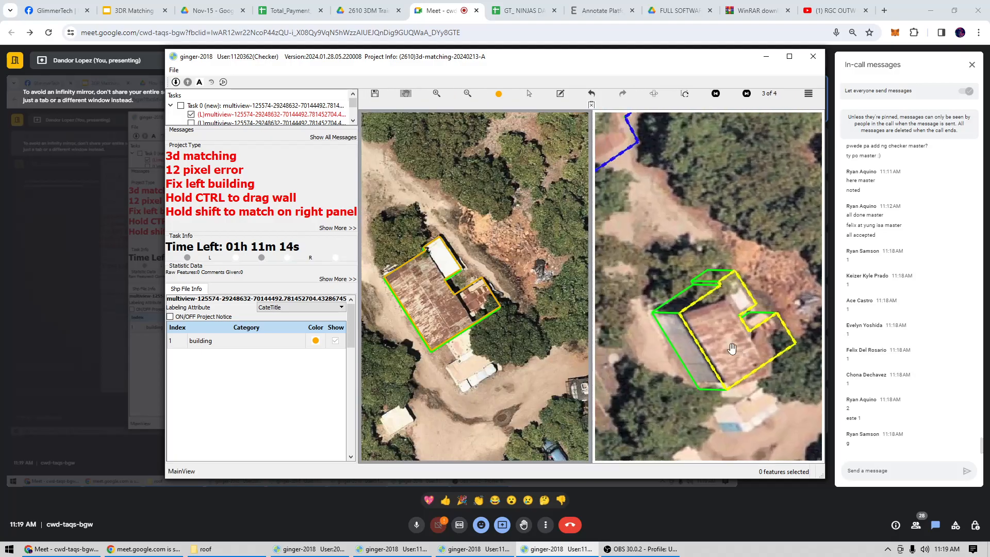
click(466, 329)
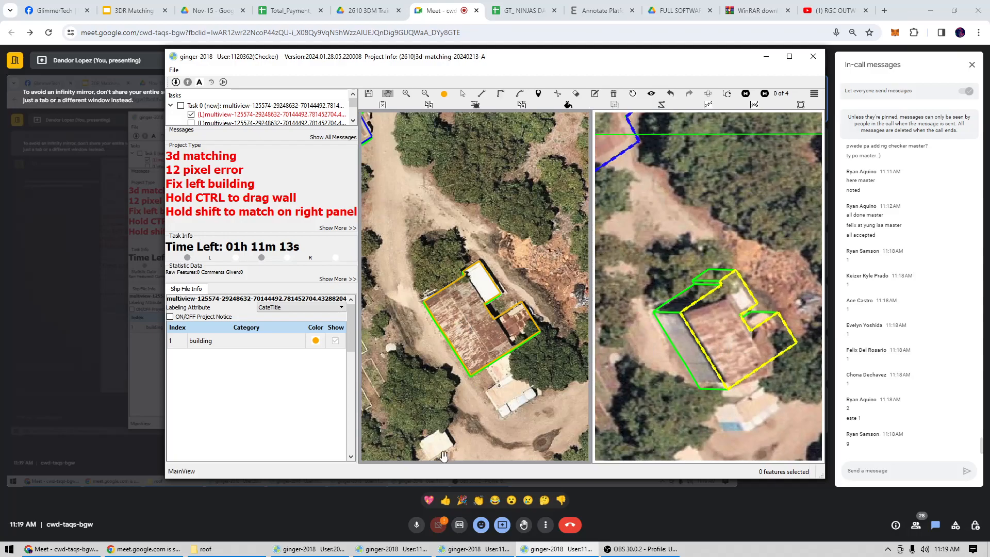
In the third checker window, reshape the solar-panelled building's outline to include the flat brown extension and the protruding tiled roof corner.
click(464, 549)
scroll(478, 284, up, 4)
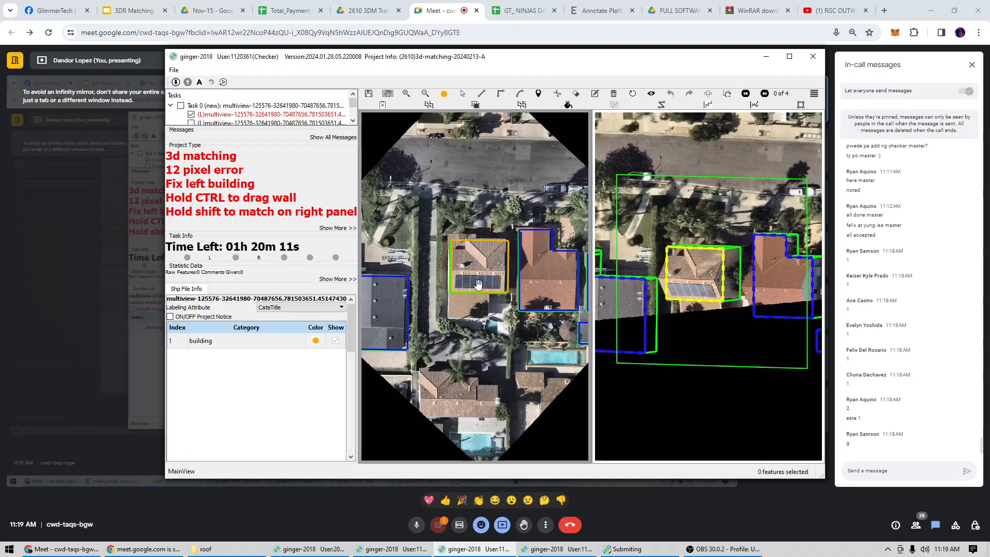
scroll(478, 284, up, 5)
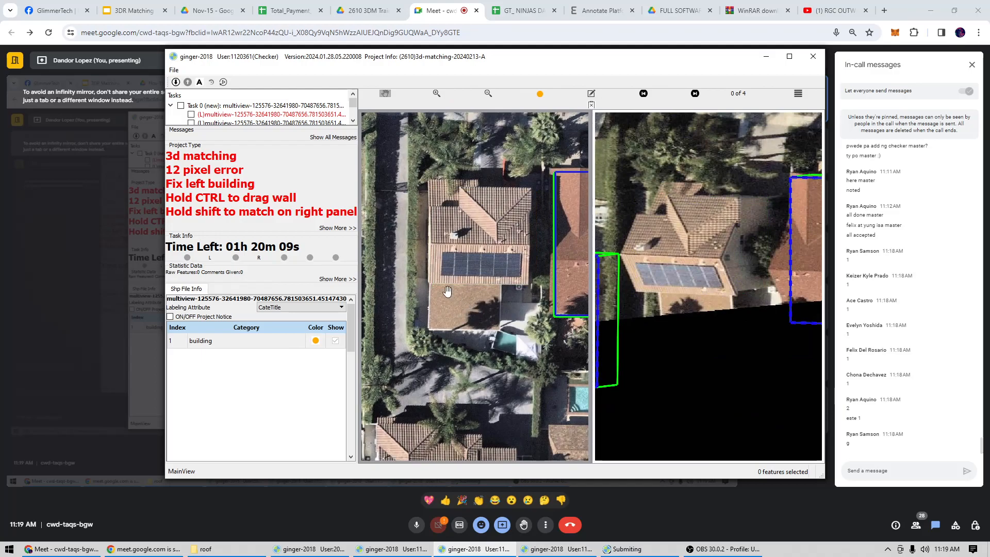
click(500, 281)
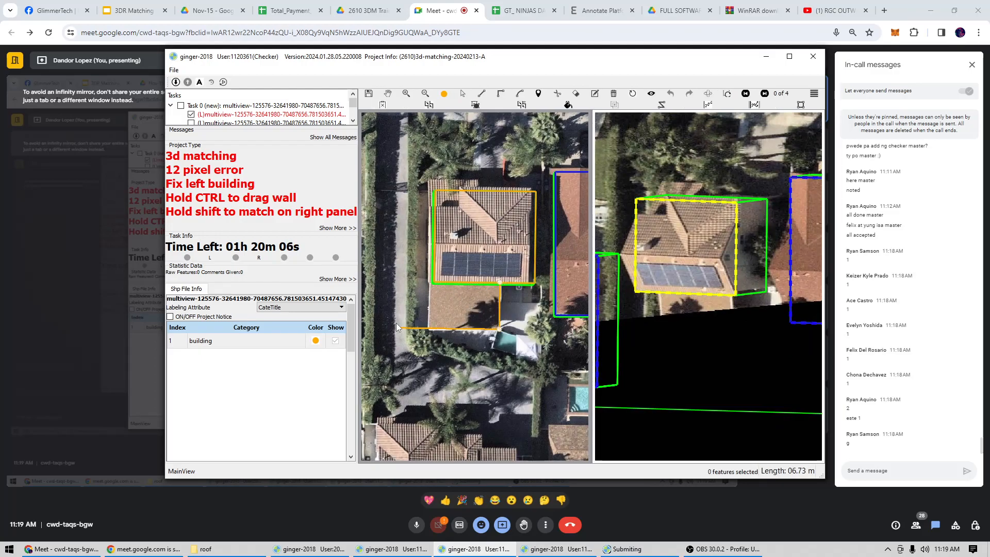
scroll(436, 187, up, 2)
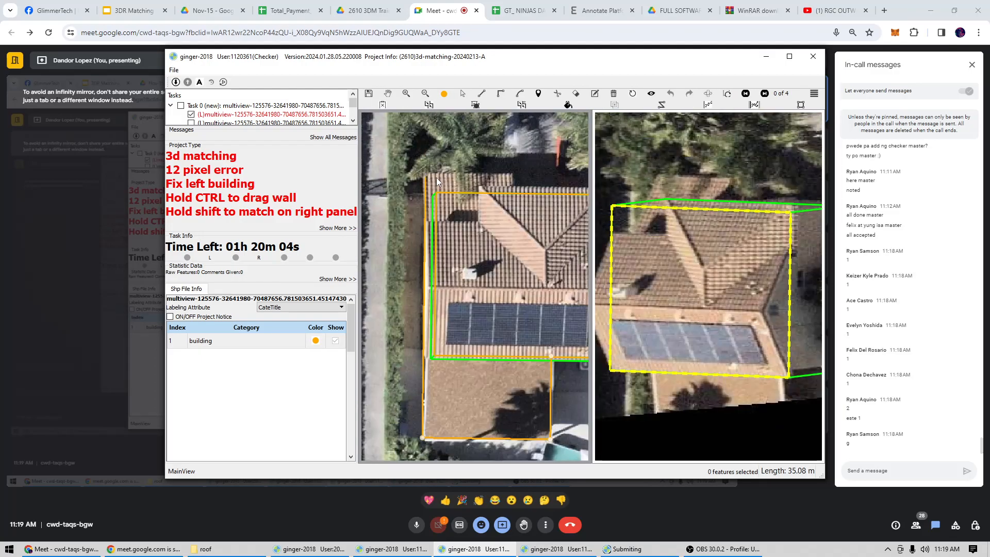
click(512, 171)
double_click(515, 196)
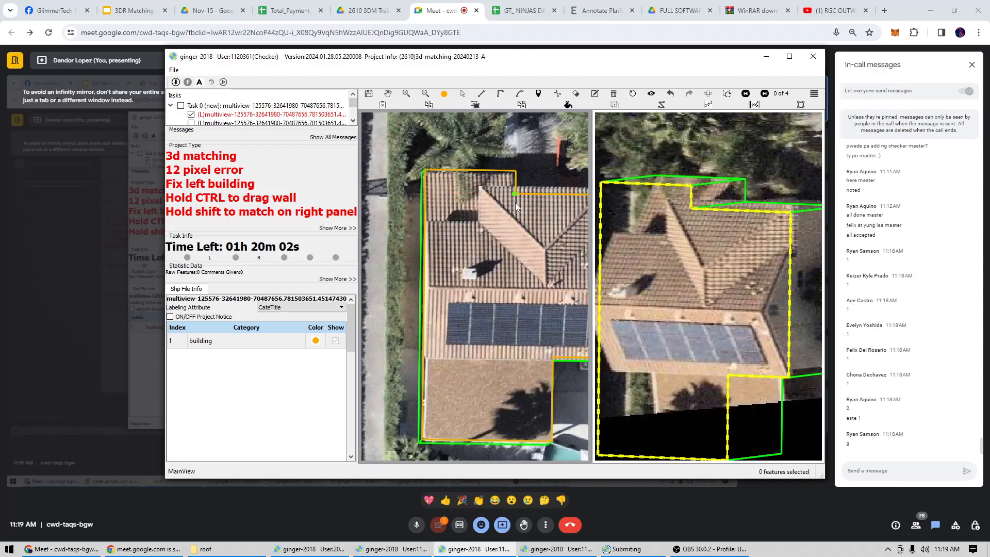
Move the solar-panelled building's wall on the pool side inward to the edge of its tiled roof.
scroll(514, 227, down, 3)
scroll(512, 283, up, 1)
drag(515, 273, 506, 277)
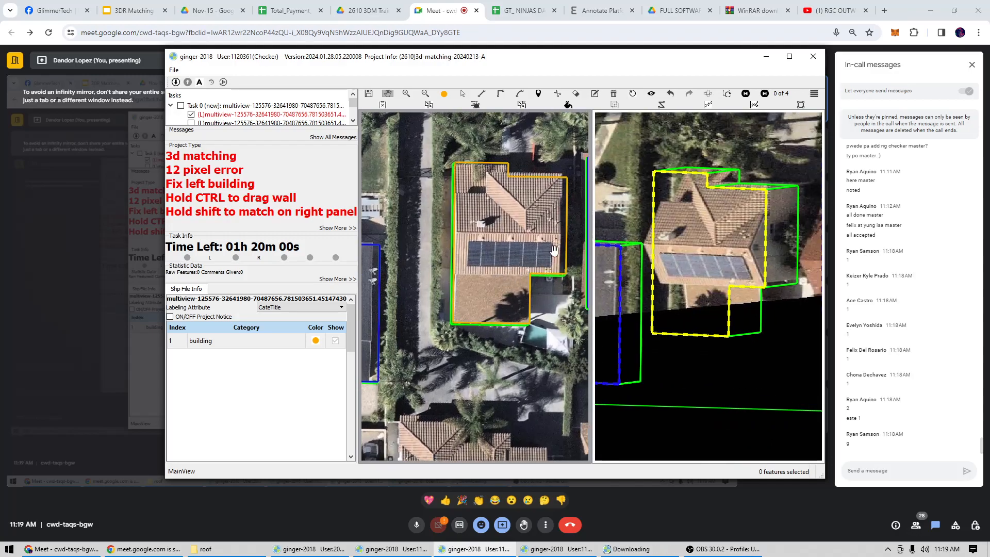
scroll(570, 237, up, 2)
key(s)
click(565, 246)
drag(565, 246, 555, 246)
Check the solar-panelled building's reshaped outline against both views, including image pair 4 of 4.
scroll(555, 246, down, 2)
scroll(526, 190, up, 2)
scroll(498, 249, down, 1)
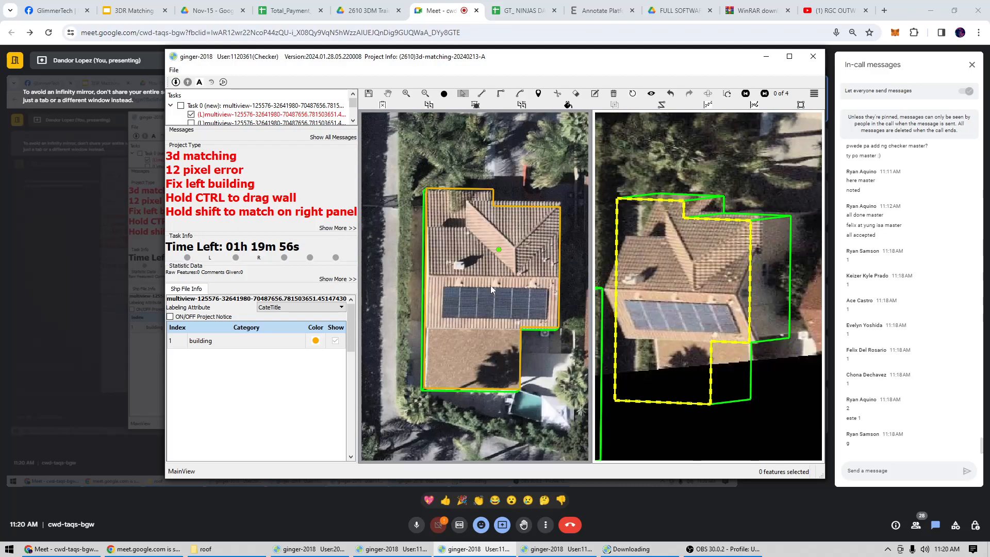
scroll(490, 285, down, 2)
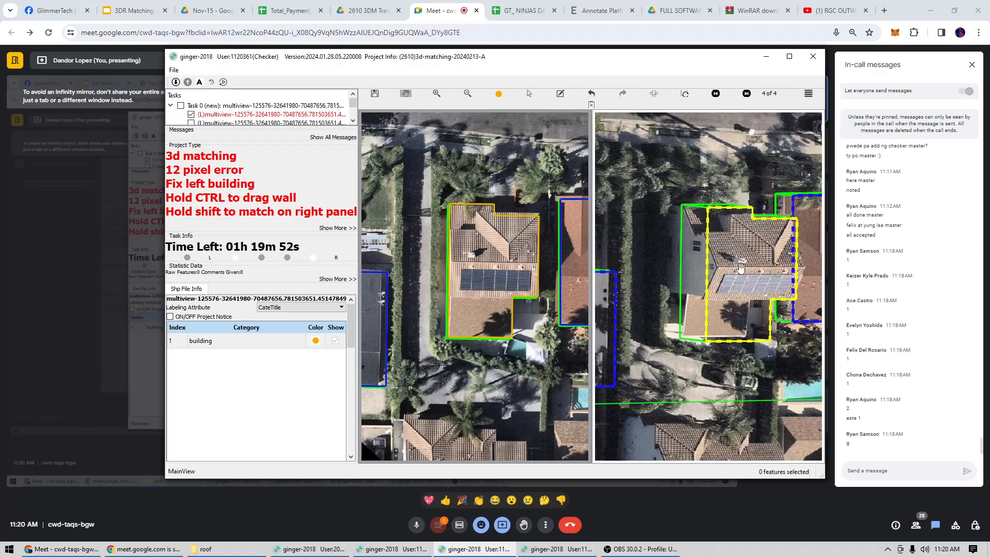
Shift the solar-panelled building's outline slightly onto its roof in the matching view of image pair 4 of 4.
key(s)
drag(742, 268, 748, 268)
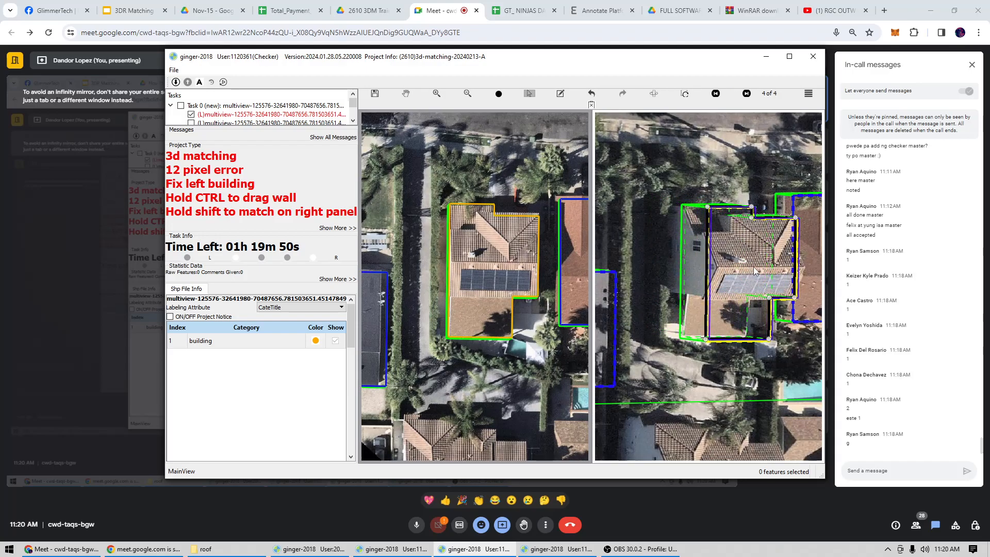
click(734, 260)
scroll(734, 261, up, 1)
key(h)
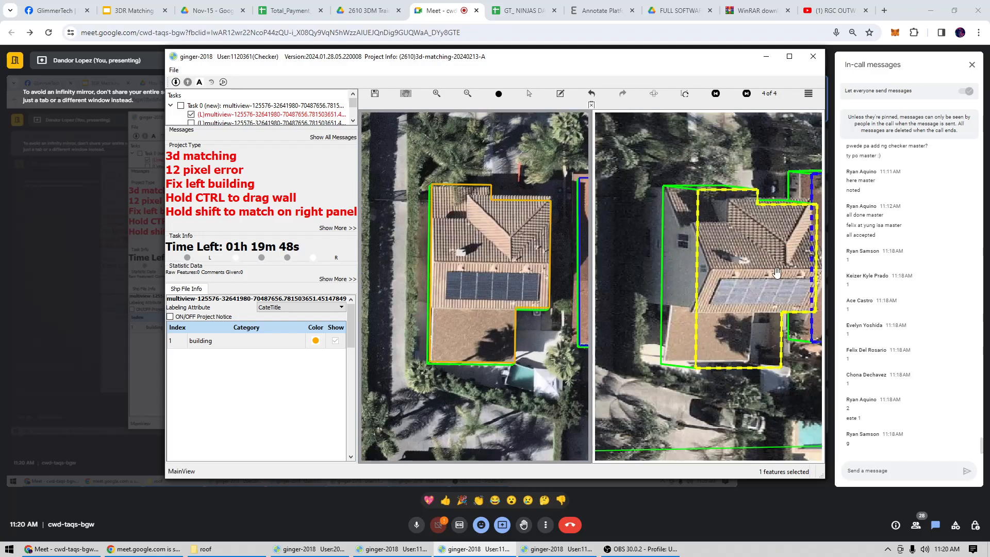
Check the solar-panelled building's matched outline against both views and submit the third checker's task.
drag(753, 271, 708, 270)
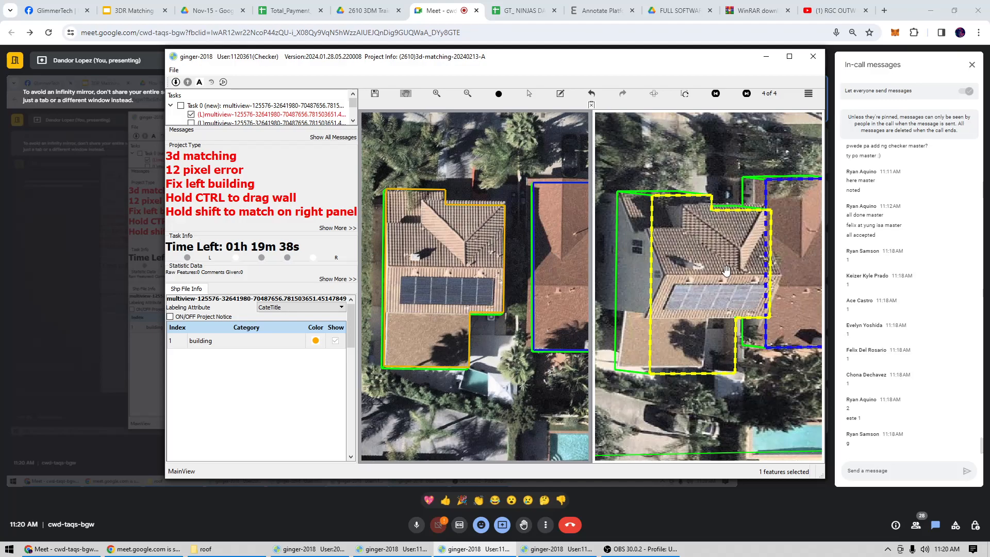
scroll(709, 283, down, 2)
drag(708, 283, 729, 278)
scroll(722, 283, up, 3)
key(s)
scroll(729, 278, down, 1)
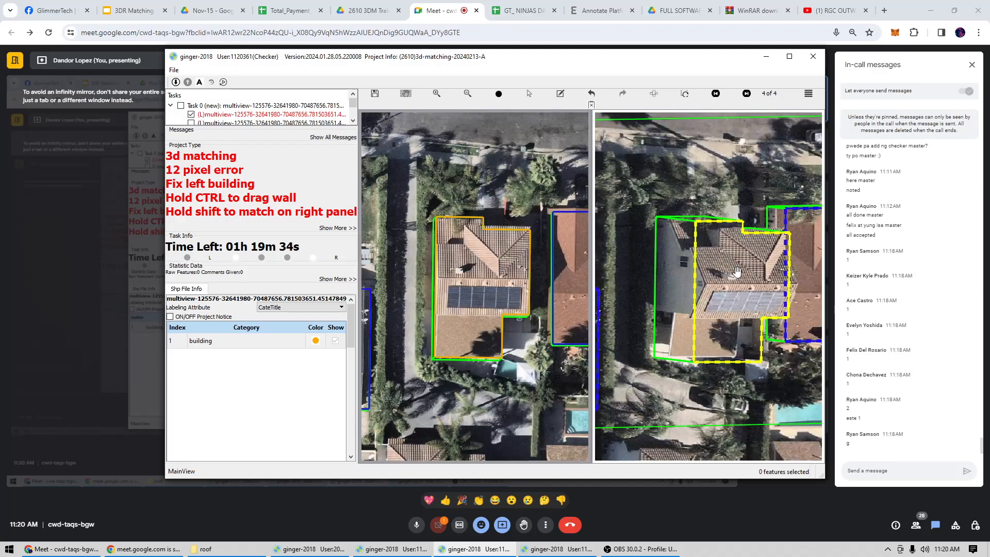
Switch to the fourth checker window and swap its two views so the image showing the whole white-roofed building is the editing view.
click(557, 549)
scroll(524, 356, down, 3)
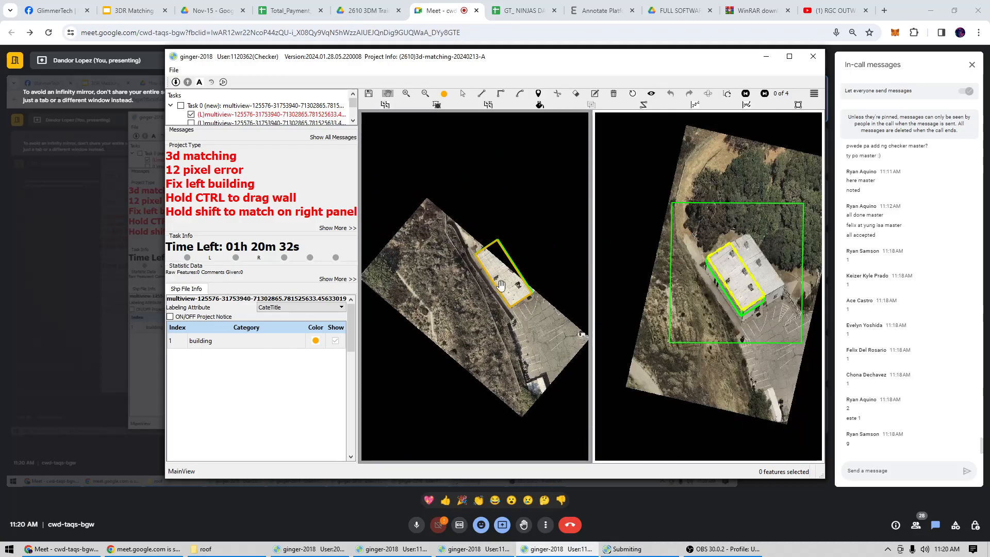
scroll(521, 289, up, 4)
drag(572, 292, 522, 299)
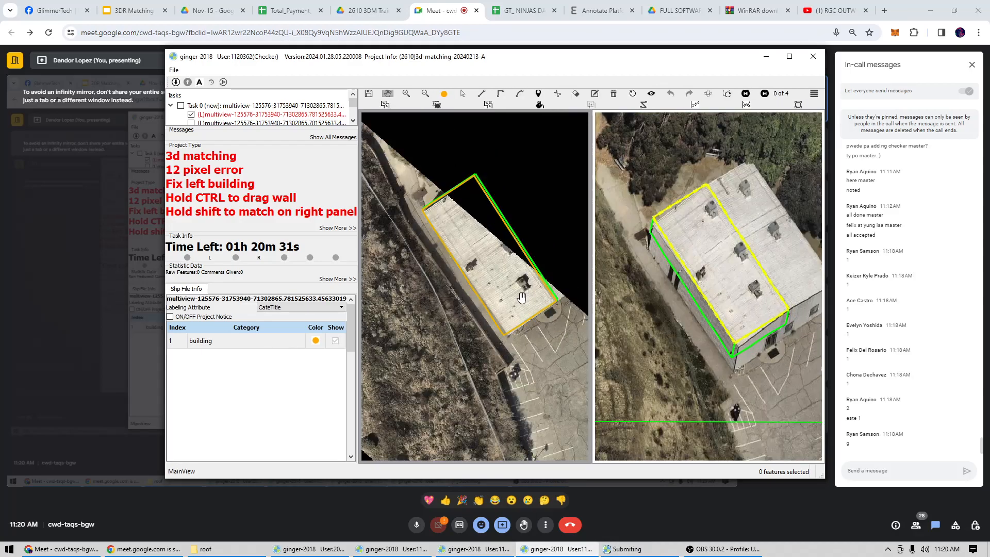
scroll(502, 308, up, 1)
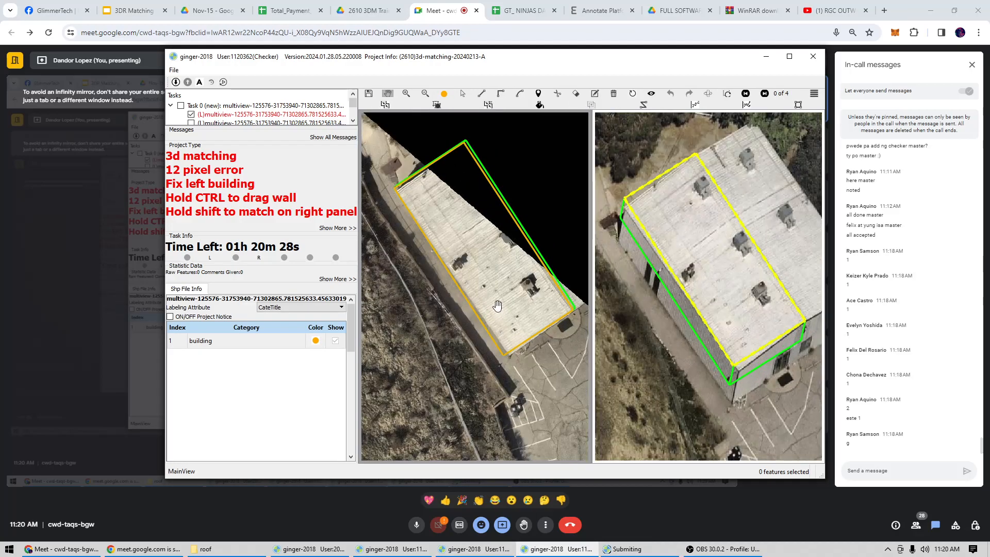
click(709, 95)
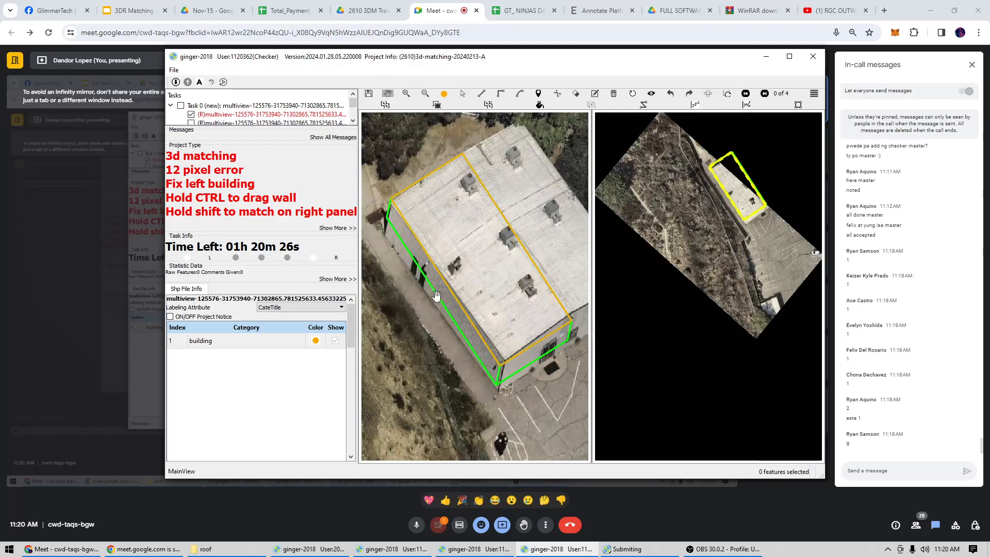
Delete the outline covering only half of the white-roofed building.
drag(492, 277, 481, 298)
key(s)
click(481, 298)
key(Delete)
scroll(481, 298, down, 2)
Draw a rectangular outline around the building's entire white roof, with its long side about 26 m.
key(r)
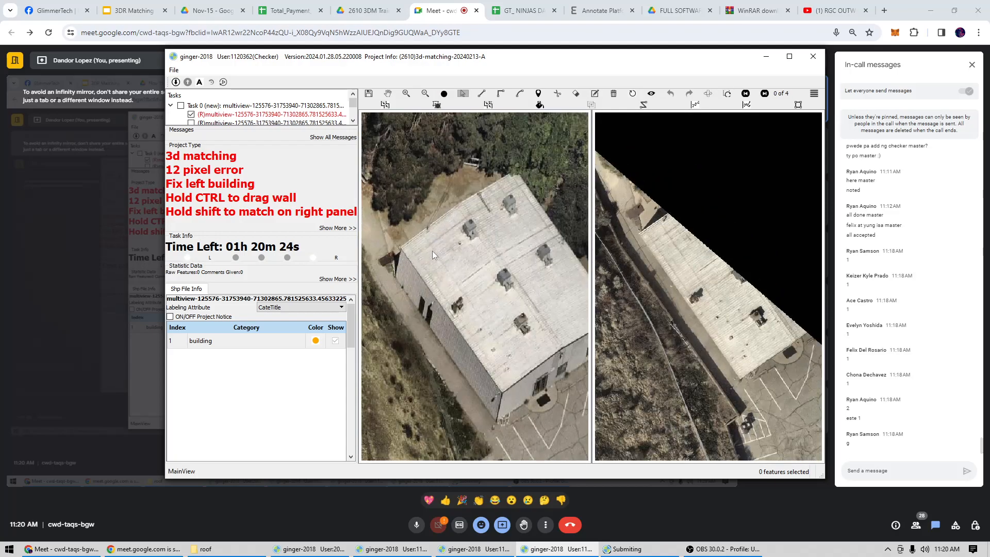
click(403, 245)
scroll(462, 331, up, 1)
drag(462, 330, 385, 295)
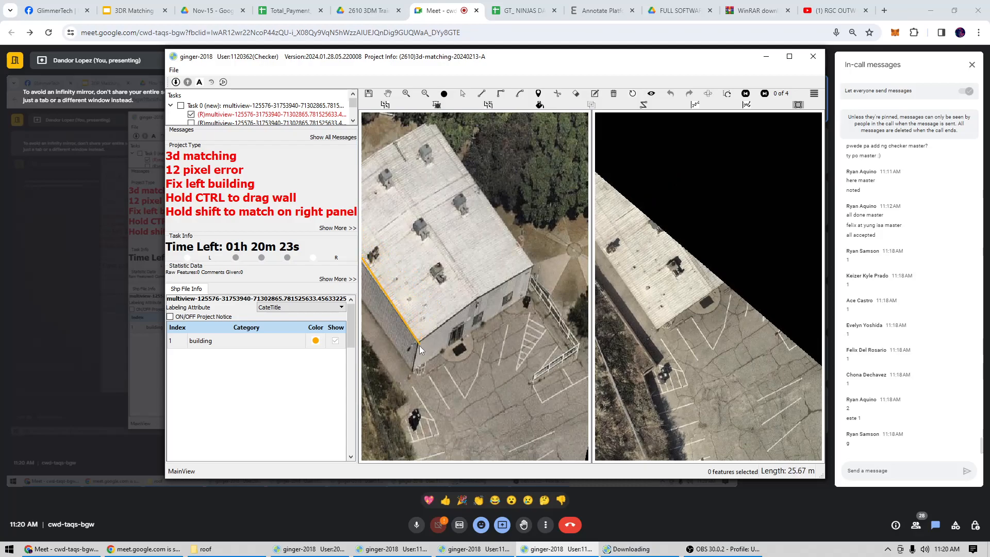
click(419, 344)
click(538, 274)
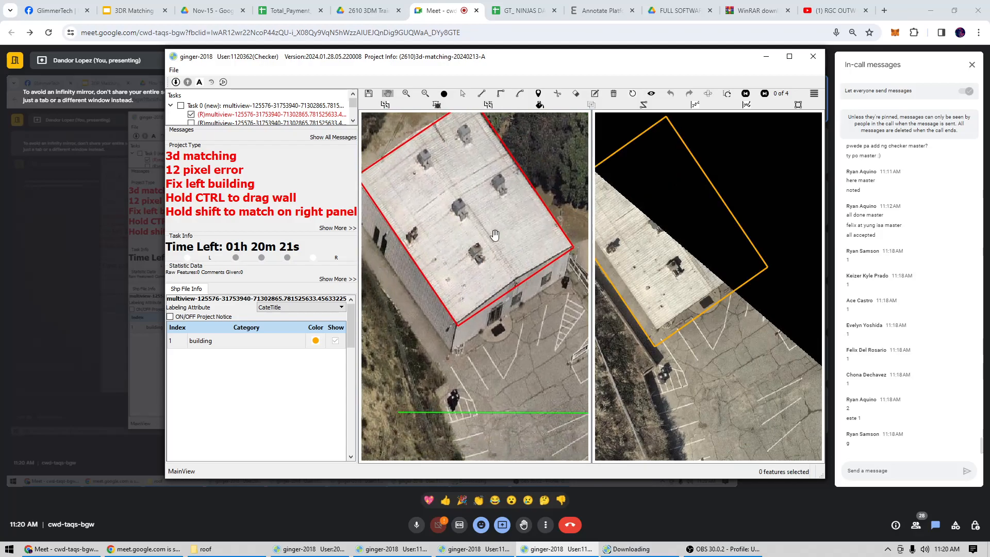
Match the white-roofed building's new outline to the roof in the partly cut-off view, through image pair 4 of 4.
key(space)
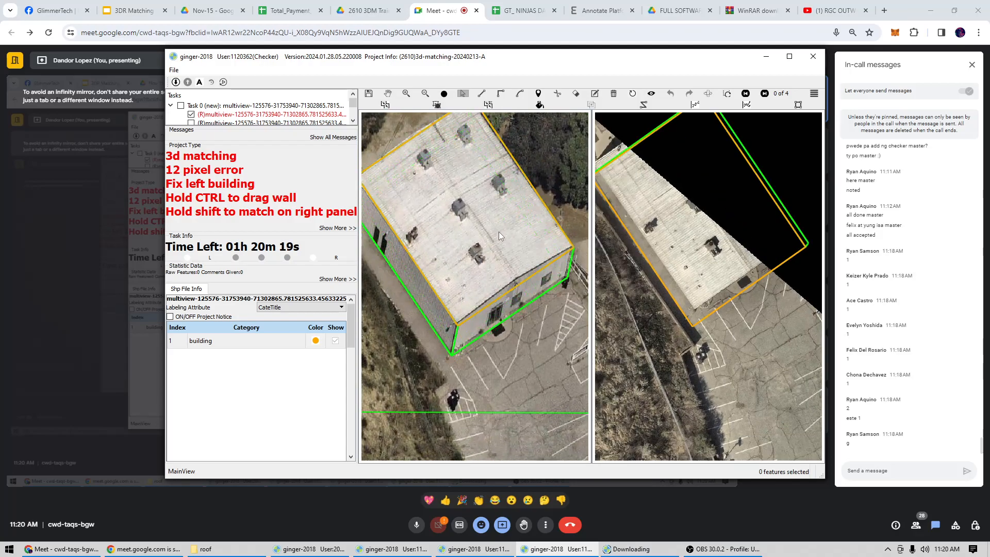
scroll(499, 231, down, 3)
scroll(680, 260, up, 2)
click(713, 251)
drag(713, 251, 731, 208)
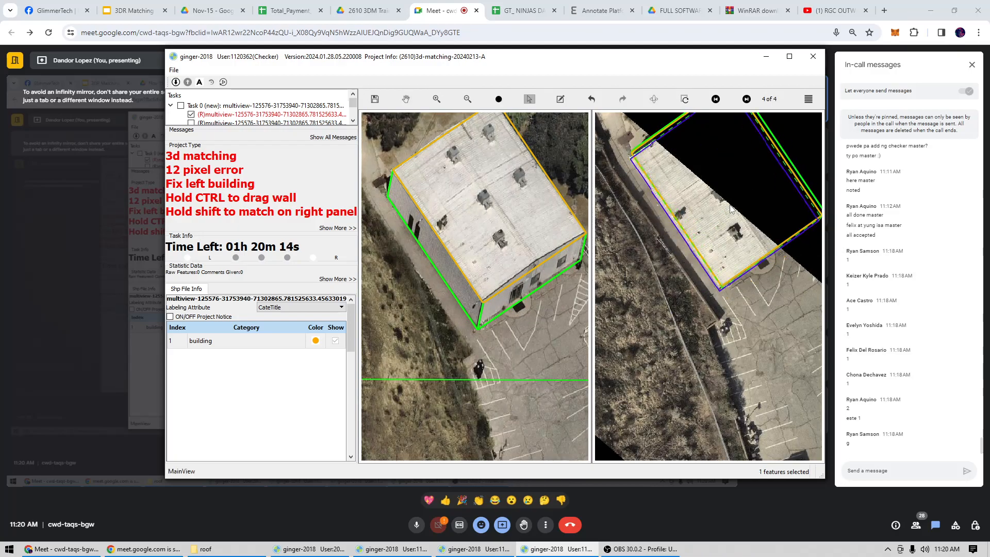
Fine-tune the white-roofed building's match in image pair 4 of 4 and submit the fourth checker's task.
key(space)
scroll(726, 273, down, 2)
scroll(726, 272, up, 2)
key(space)
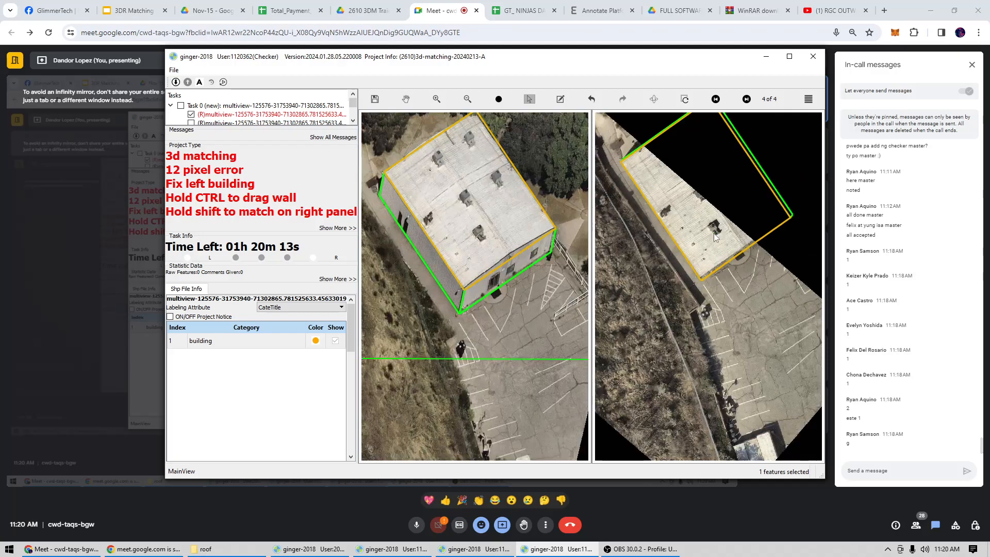
click(707, 227)
drag(706, 218, 703, 222)
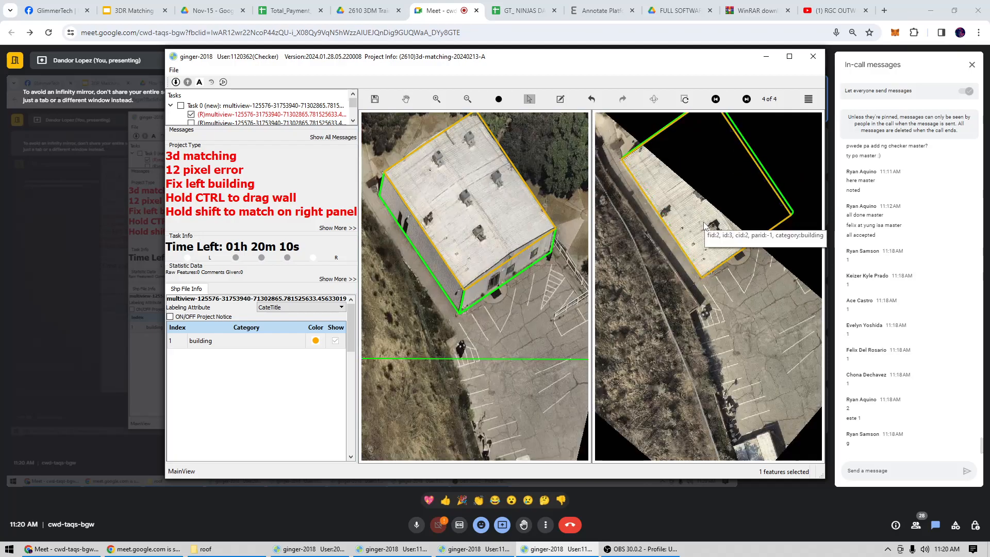
key(space)
scroll(548, 299, up, 1)
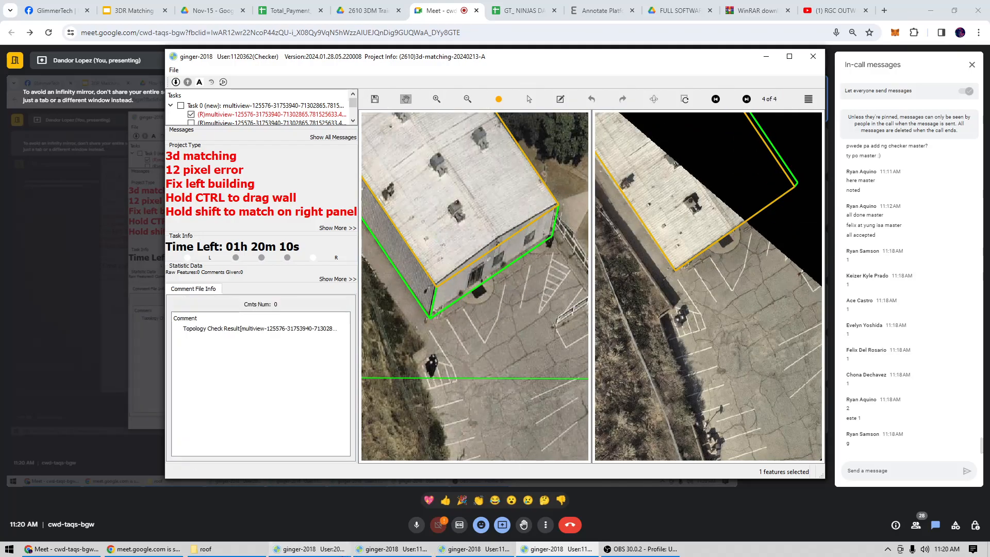
In the first checker window, reshape the brown-roofed house's outline to leave out the white trailer and follow the roof edge beside the driveway.
click(326, 548)
scroll(458, 275, up, 4)
scroll(458, 276, up, 3)
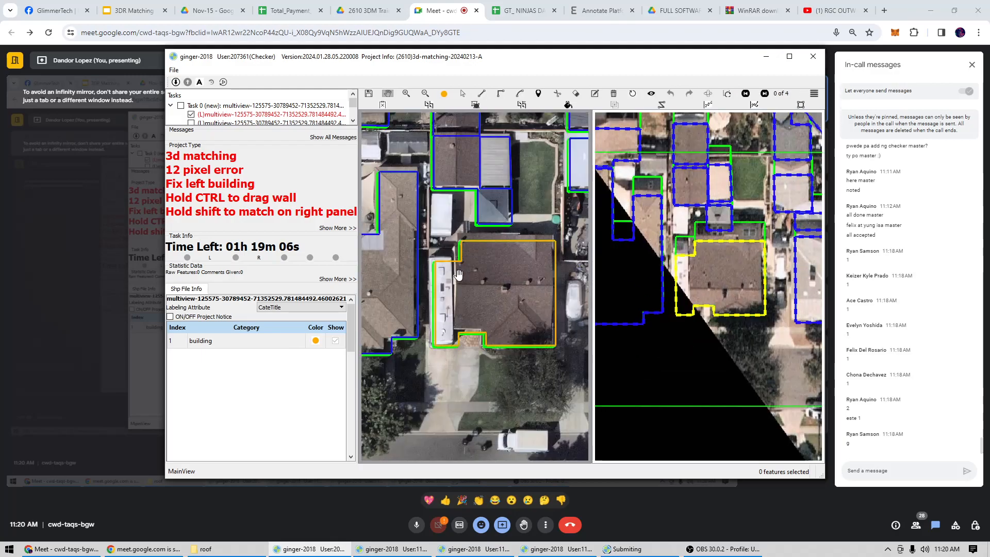
scroll(506, 372, up, 1)
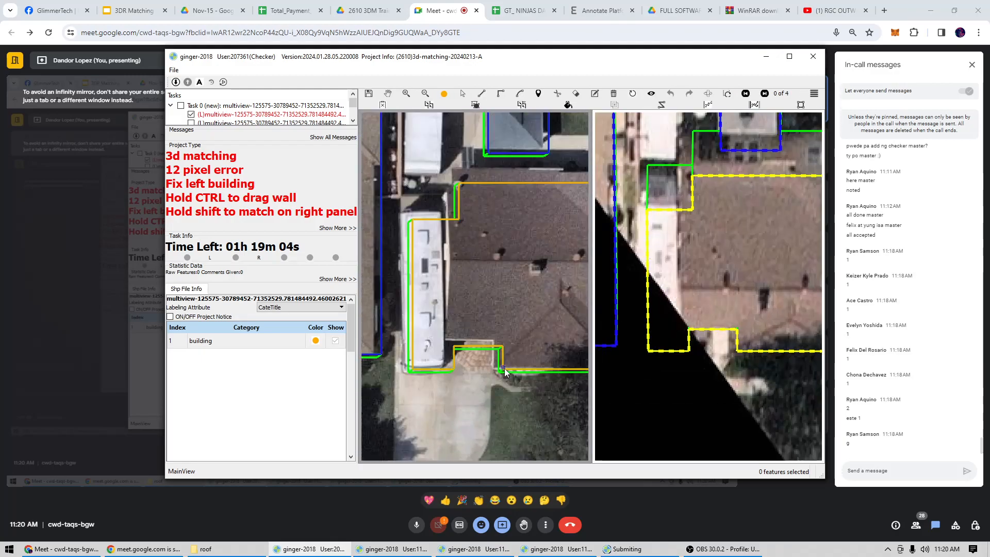
click(489, 344)
click(488, 339)
click(448, 339)
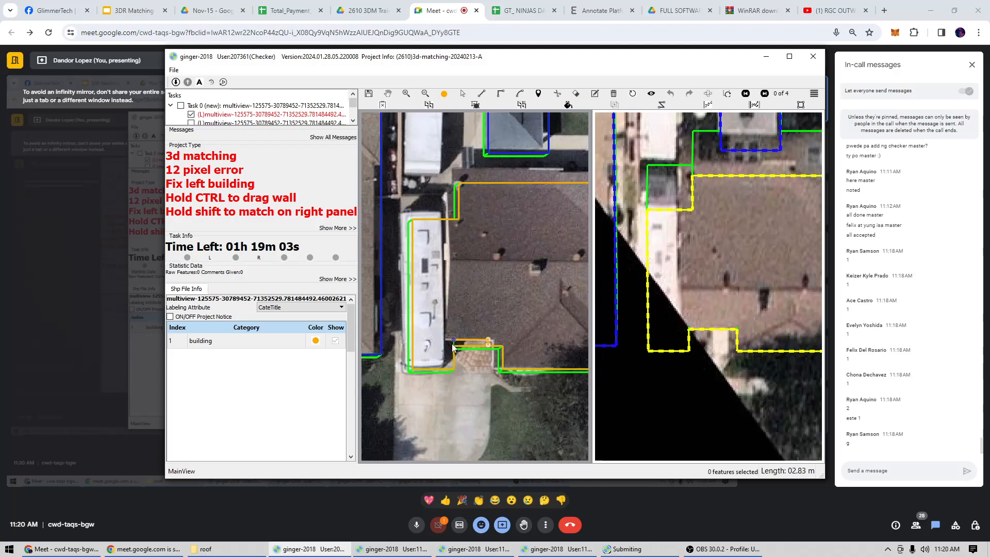
click(452, 216)
Check the brown-roofed house's reshaped outline in another image pair and submit the first checker's task.
scroll(466, 237, down, 4)
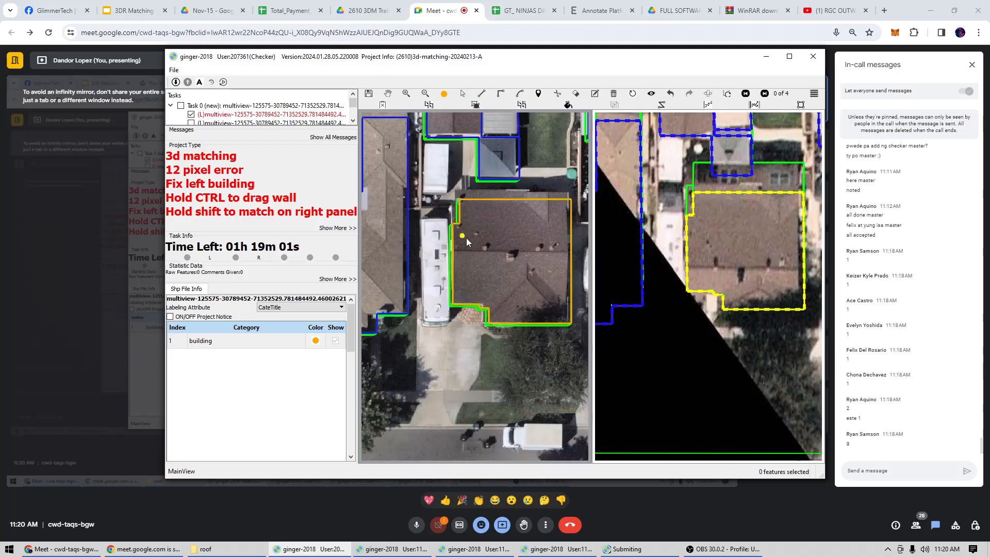
key(Left)
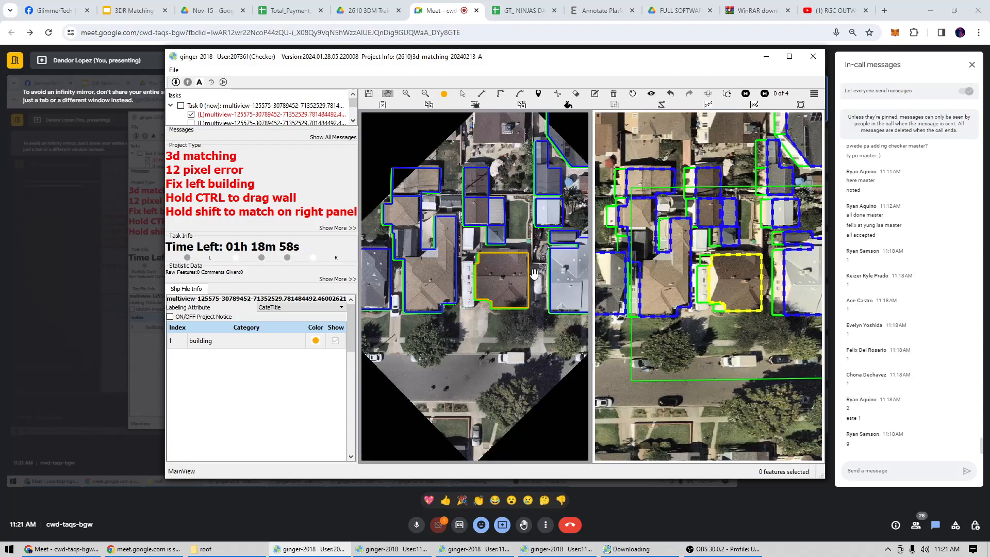
scroll(745, 283, up, 2)
In the second checker window, delete the outline around the small structure with the light-blue centre beside the pool, and submit the task.
click(393, 549)
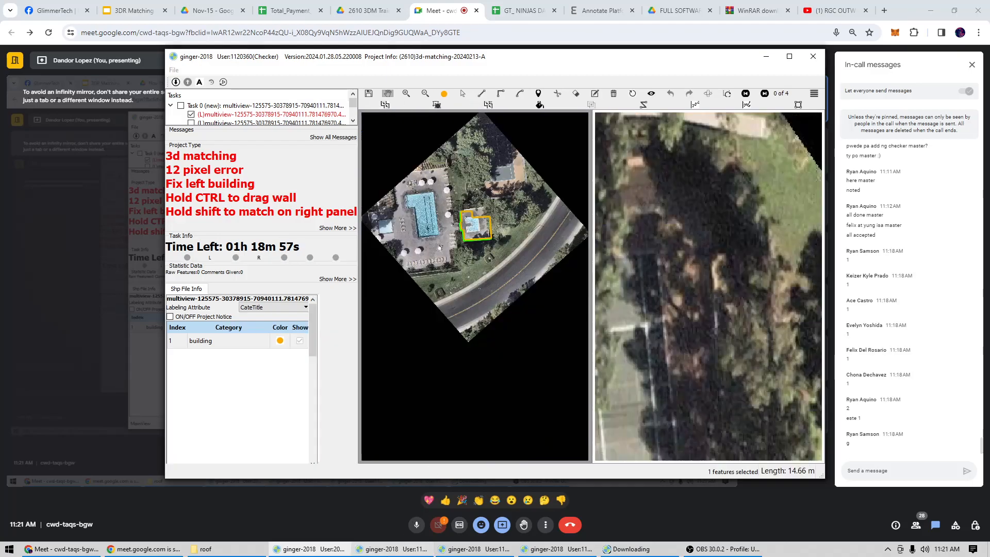
drag(499, 234, 501, 290)
scroll(500, 291, up, 2)
scroll(499, 290, up, 2)
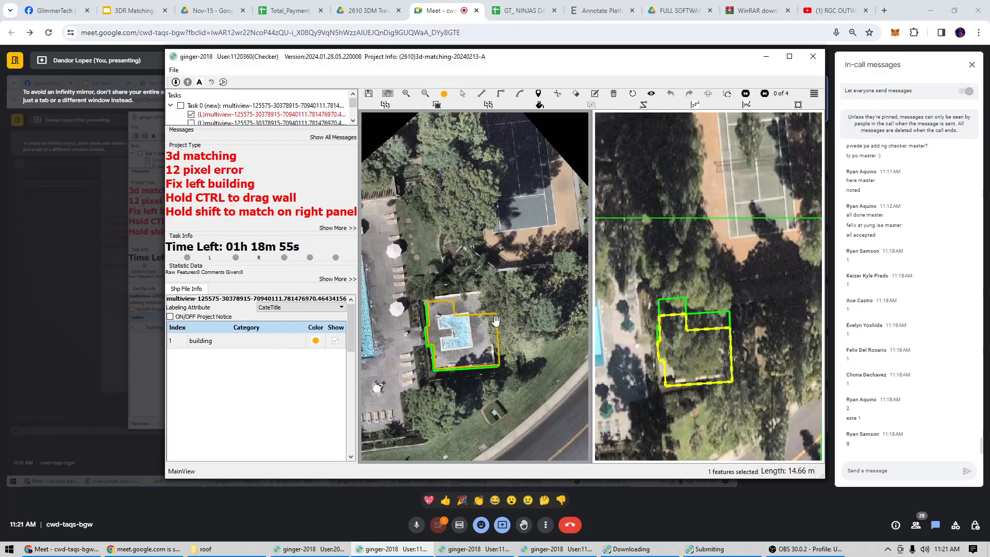
scroll(466, 361, up, 2)
key(s)
click(465, 356)
key(Delete)
scroll(466, 344, down, 2)
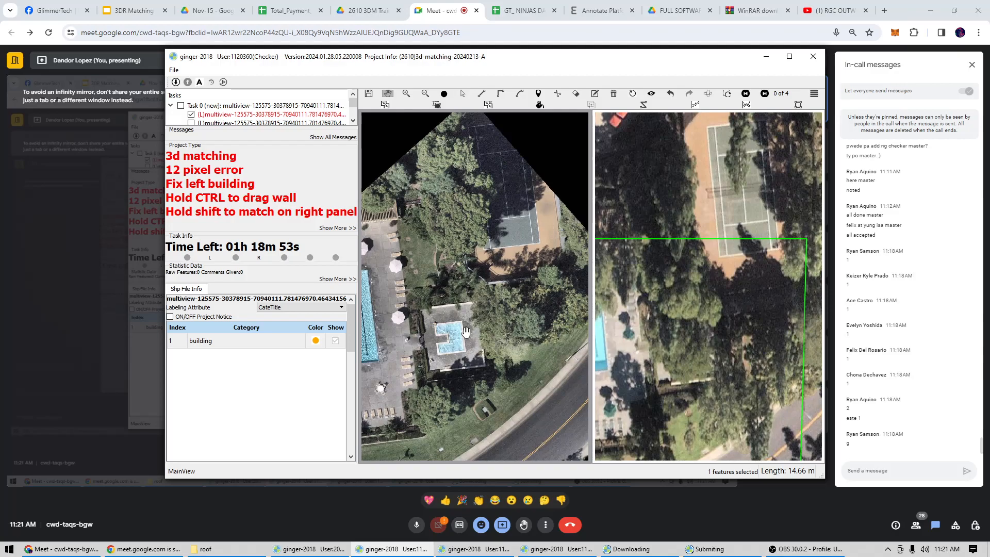
Switch to the third checker window and bring up the dark-roofed house with its detached garage.
click(475, 549)
drag(499, 227, 500, 310)
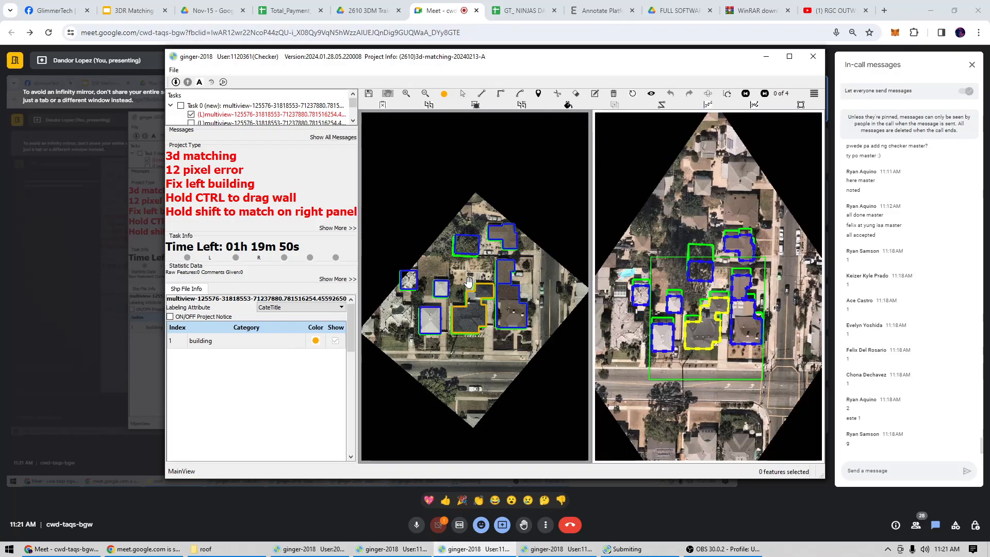
scroll(500, 310, up, 4)
key(space)
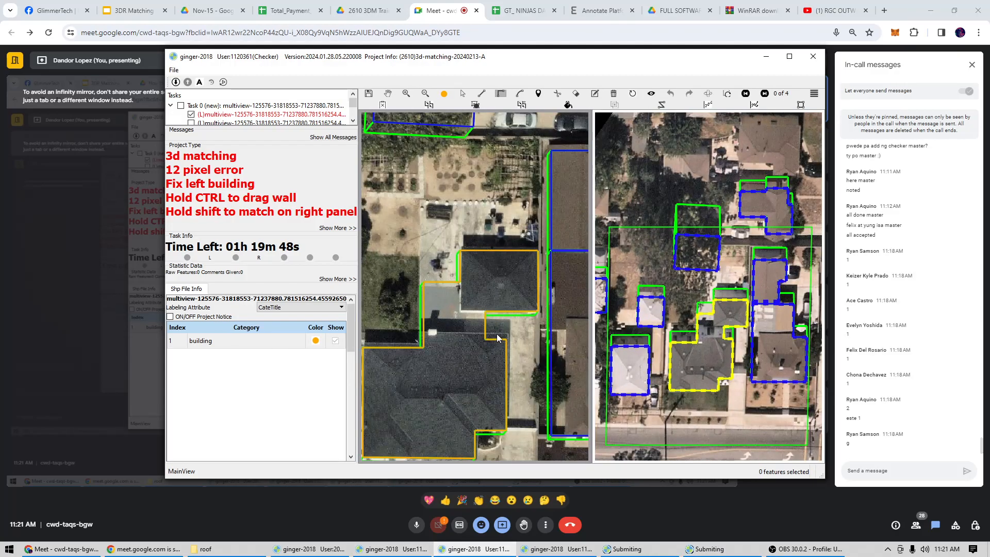
click(487, 335)
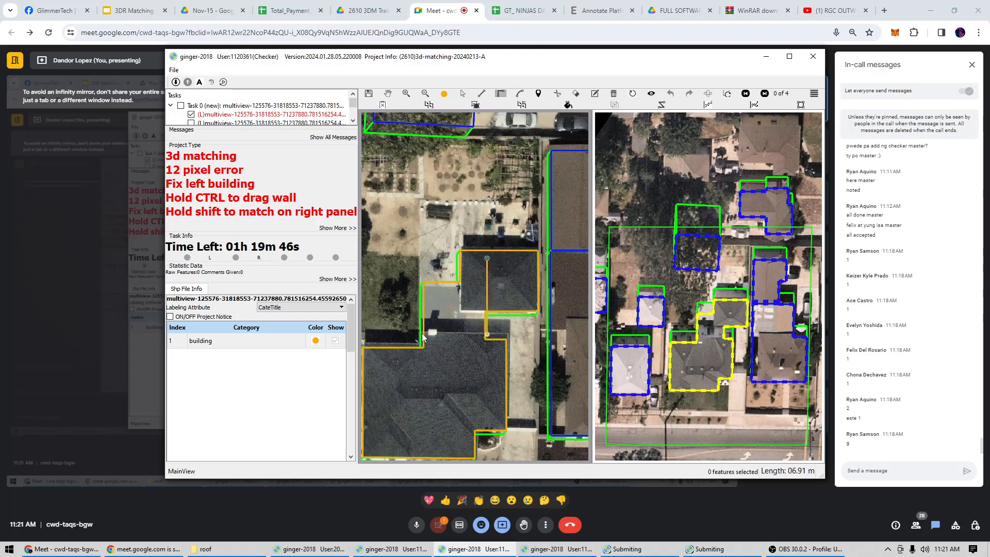
key(Escape)
Cut the dark-roofed building's outline in two with a line about 13 m long between the house and the detached garage.
key(c)
click(405, 327)
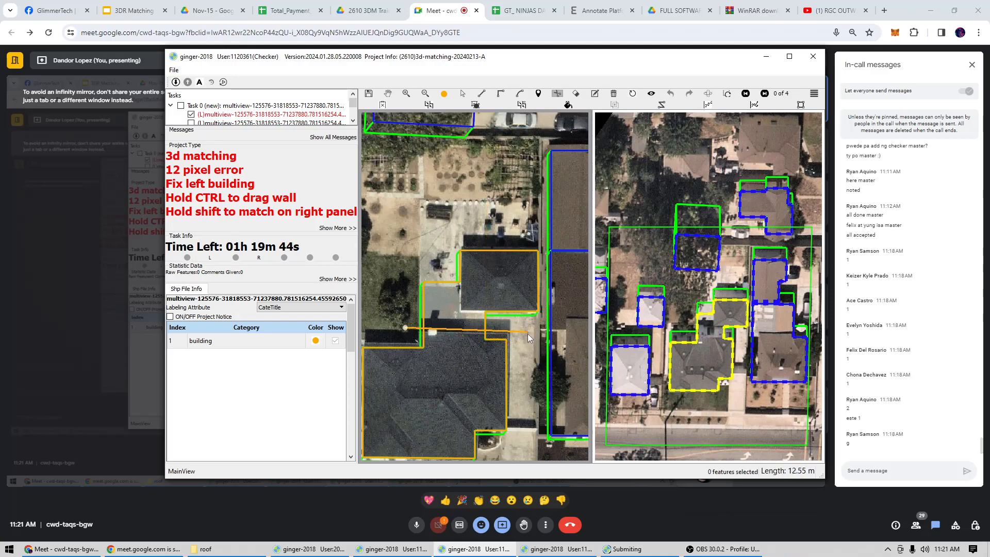
click(528, 333)
Replace the cut-off garage piece with a rectangular outline, about 8 m along its far side, around the detached garage's dark roof.
scroll(487, 316, up, 1)
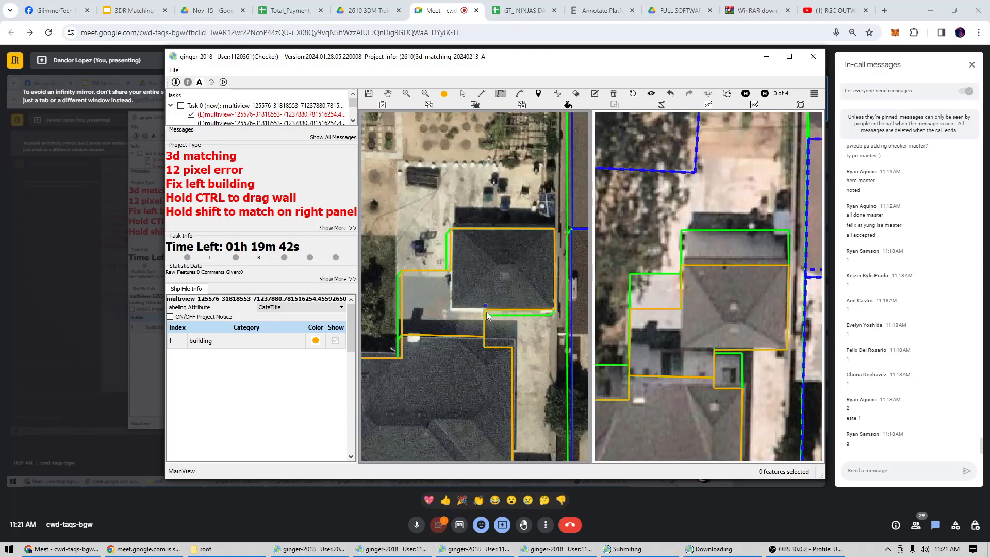
key(s)
click(477, 228)
key(m)
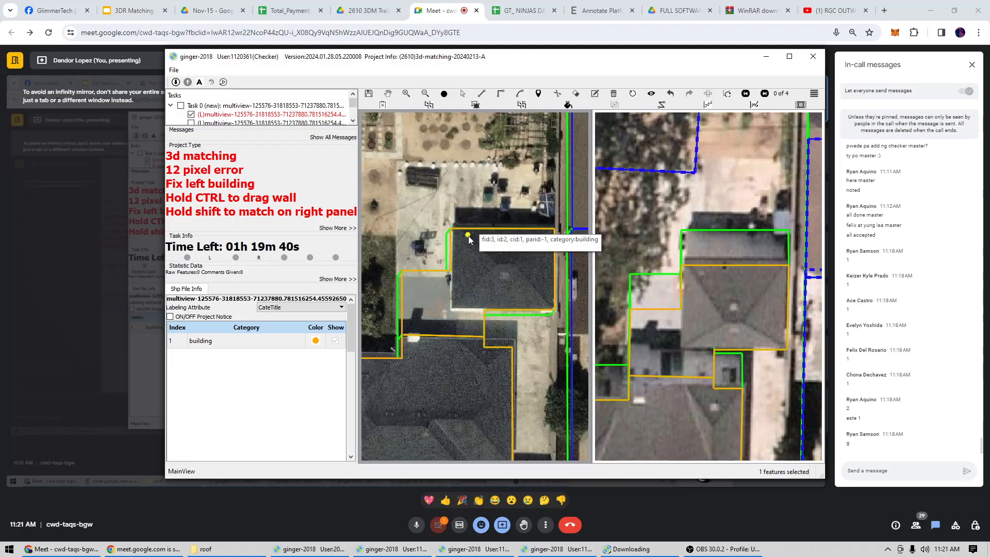
click(454, 223)
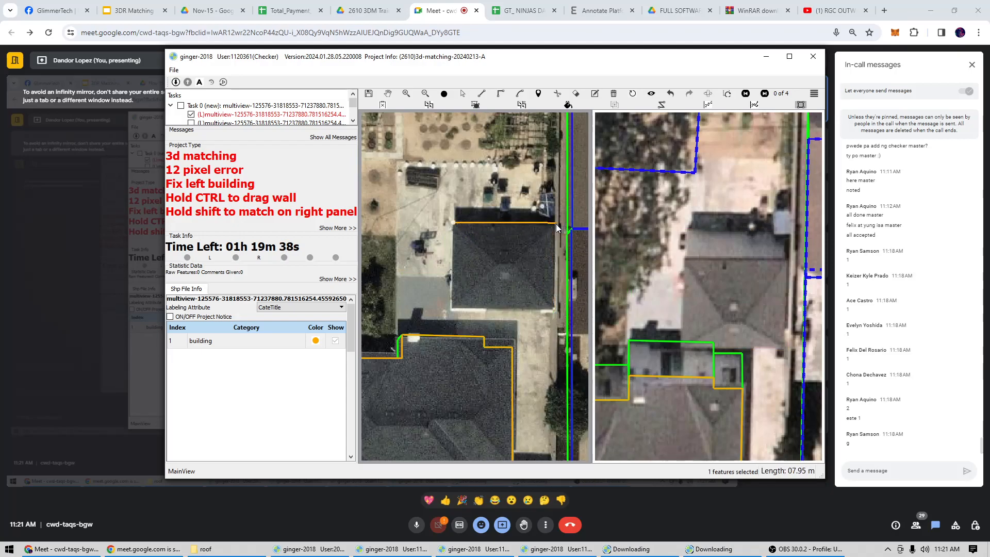
click(556, 224)
click(516, 306)
Straighten the dark-roofed house's garage-side edge out to the roof corner, removing the notch in its outline.
scroll(498, 302, up, 2)
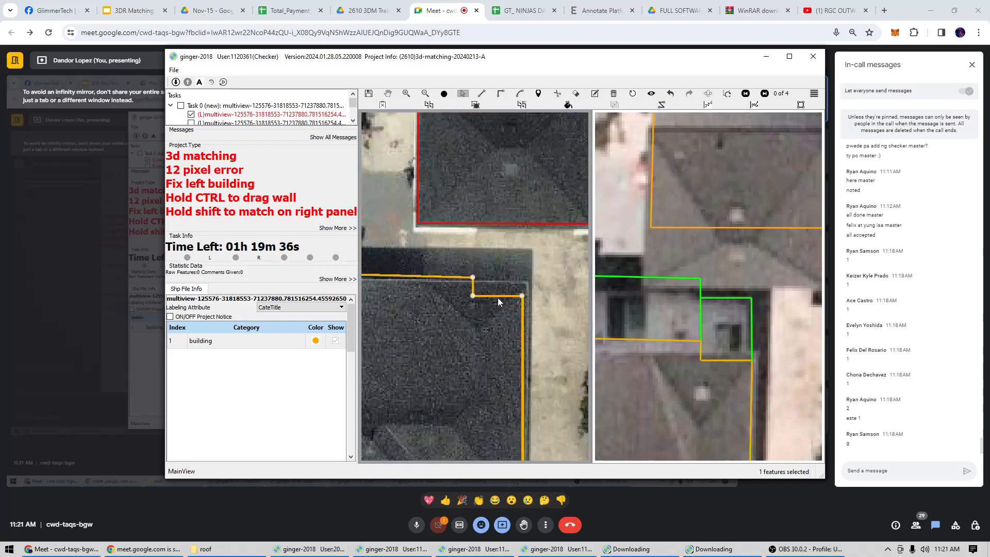
scroll(497, 302, down, 3)
scroll(495, 314, down, 2)
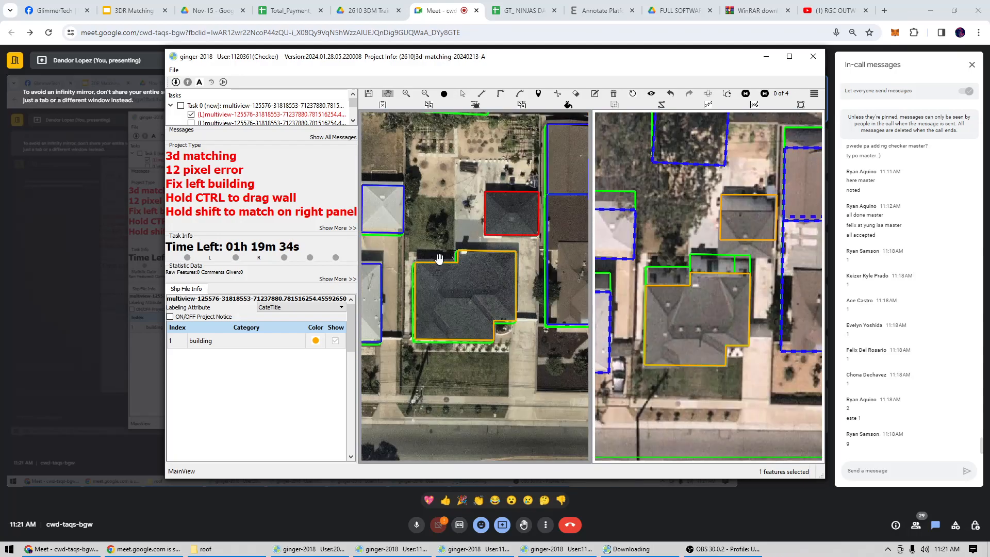
Move the detached garage's outline onto its roof in the matching view of image pair 1 of 4.
drag(707, 315, 711, 335)
key(s)
click(763, 251)
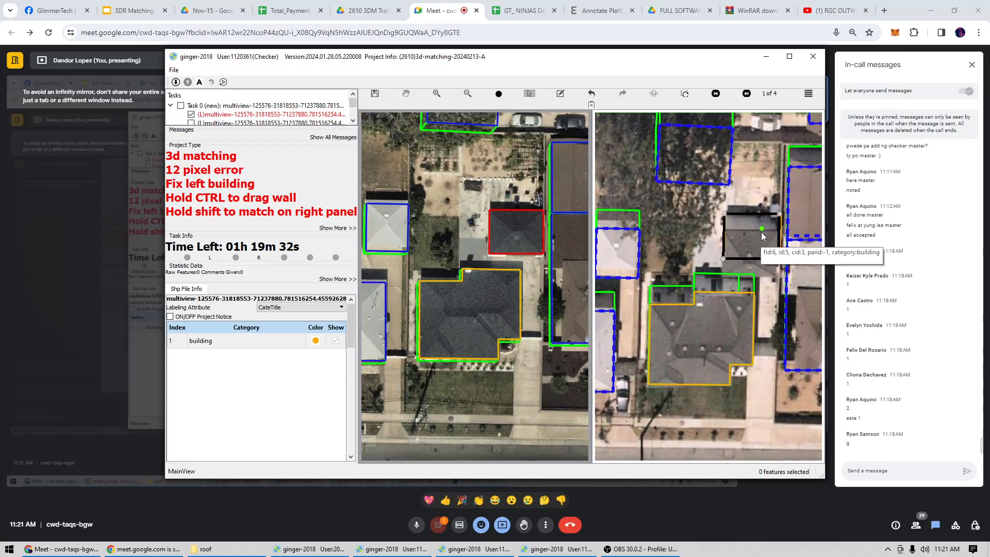
drag(754, 249, 751, 254)
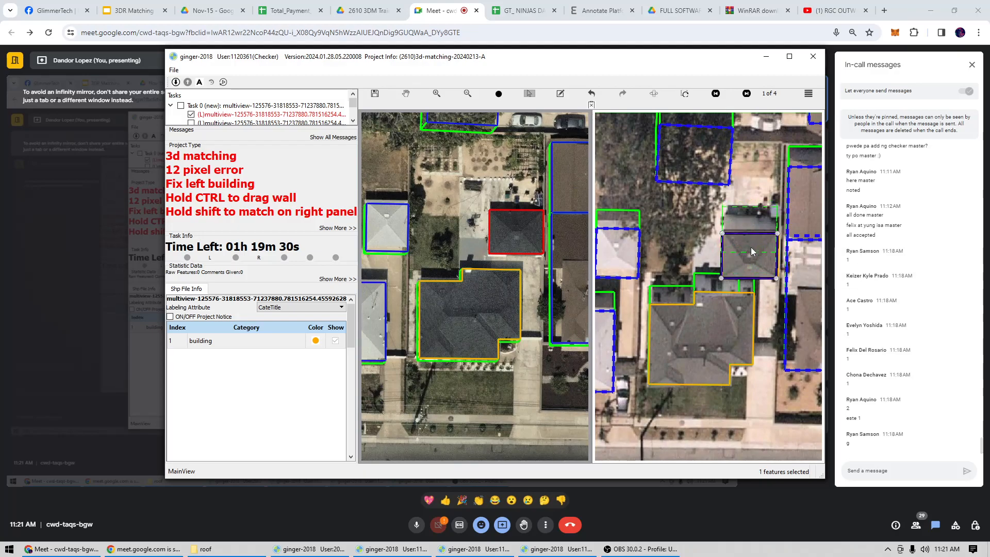
Return to the editing view and select the outlines of the detached garage and the dark-roofed house together.
key(Escape)
scroll(724, 288, down, 2)
key(s)
drag(493, 248, 504, 289)
scroll(445, 232, up, 2)
key(s)
drag(442, 226, 479, 253)
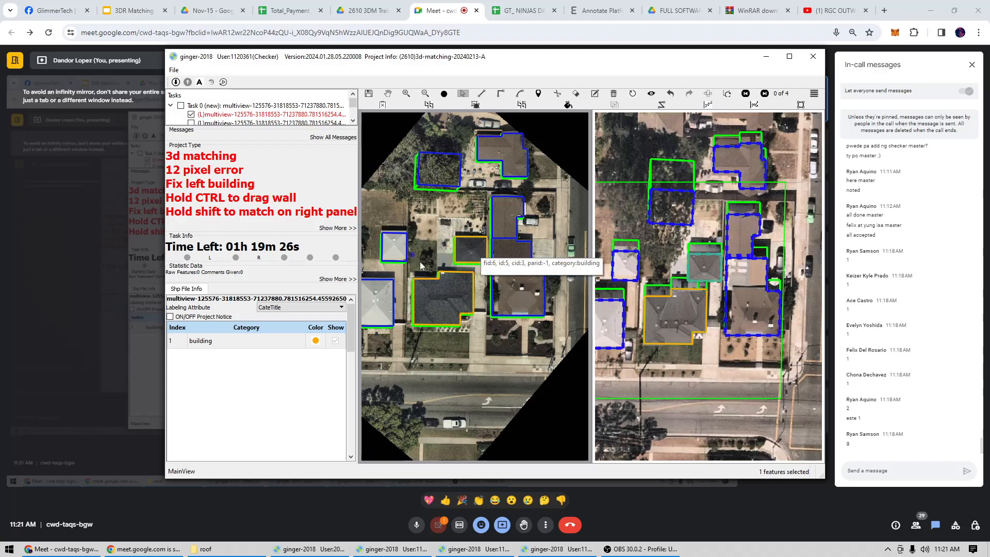
shift+click(438, 314)
key(h)
key(ctrl+z)
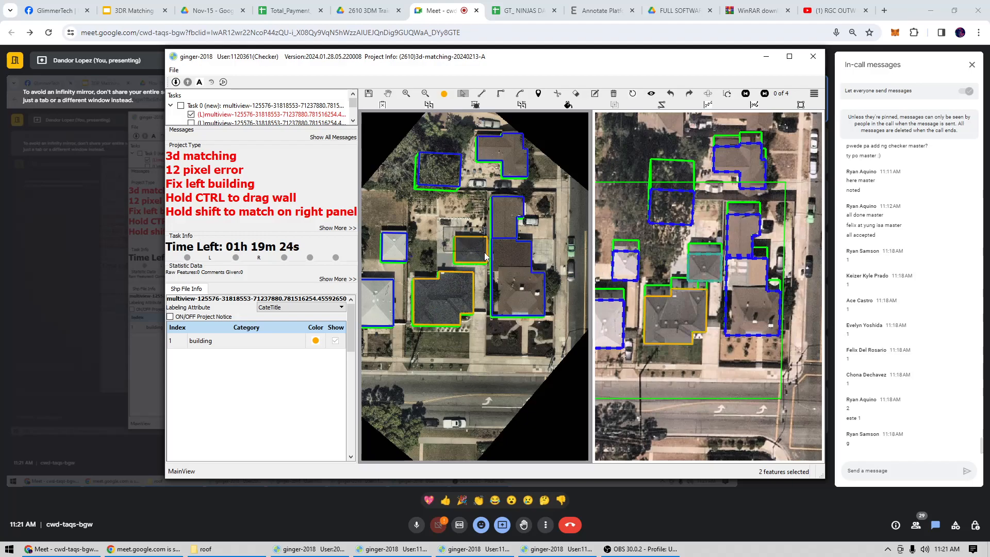
Check the house and detached garage outlines against the paired image and submit the task.
click(479, 254)
click(447, 293)
scroll(458, 276, up, 3)
key(h)
scroll(460, 288, down, 4)
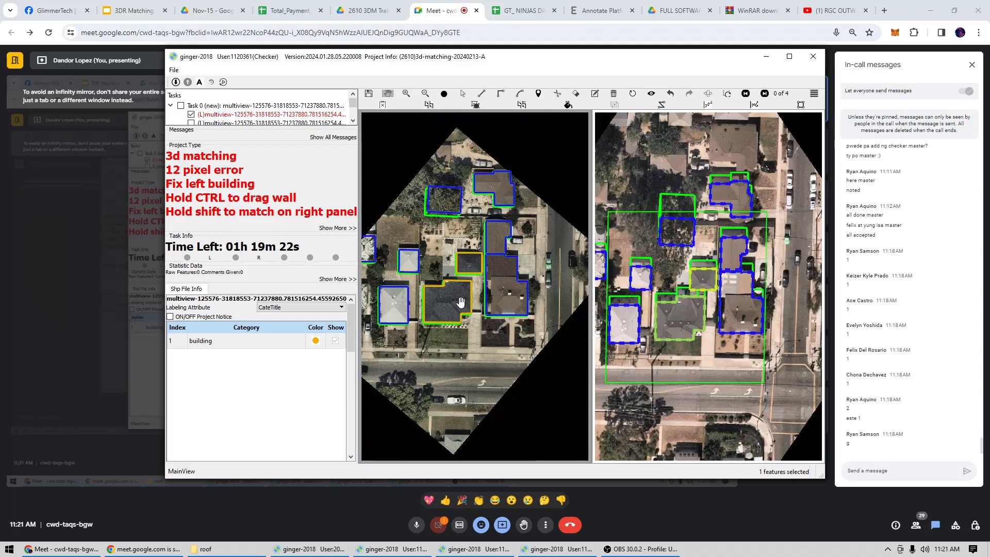
click(480, 549)
key(ctrl+s)
click(491, 284)
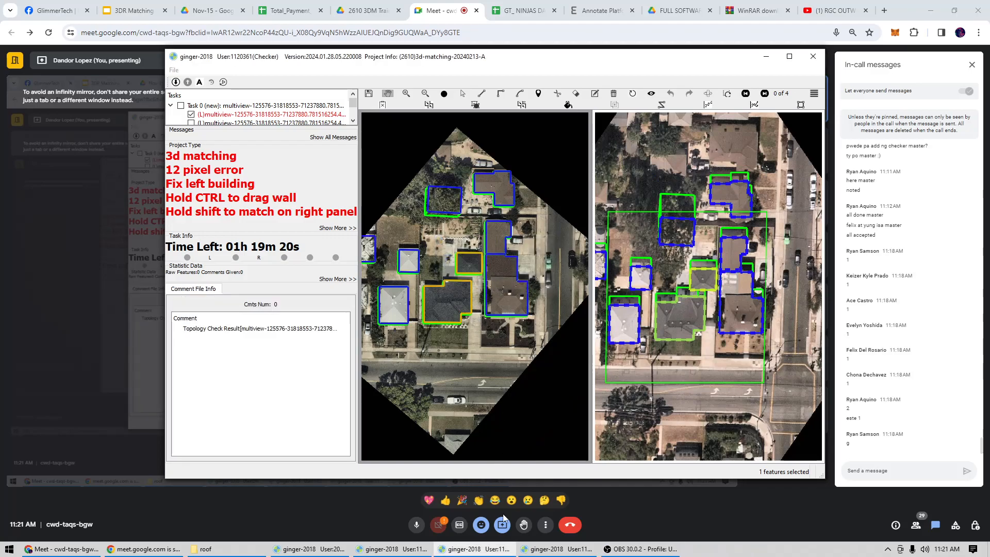
In the next checker account's task, delete the incomplete outline of the grey-roofed house with solar panels.
click(544, 548)
scroll(492, 299, up, 4)
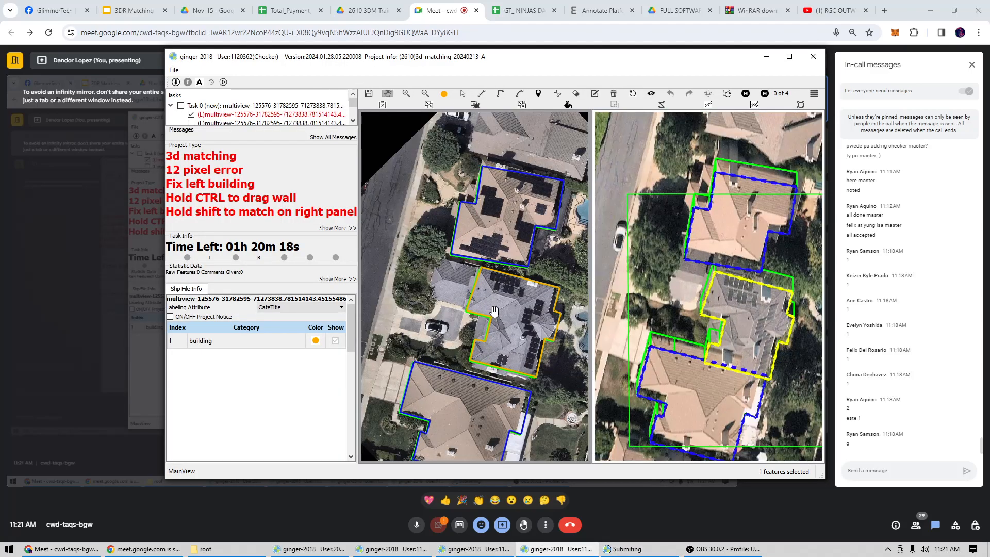
drag(494, 312, 508, 323)
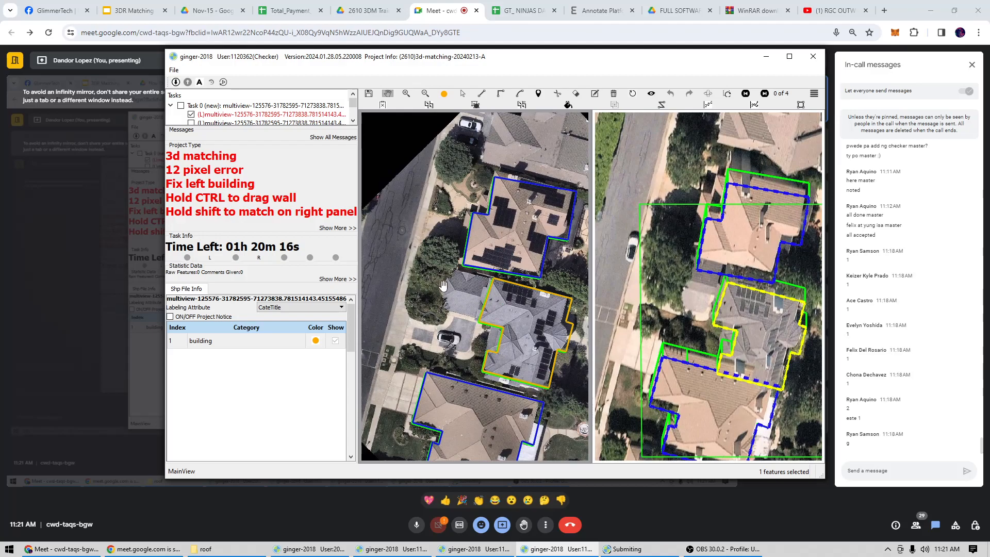
scroll(468, 290, up, 3)
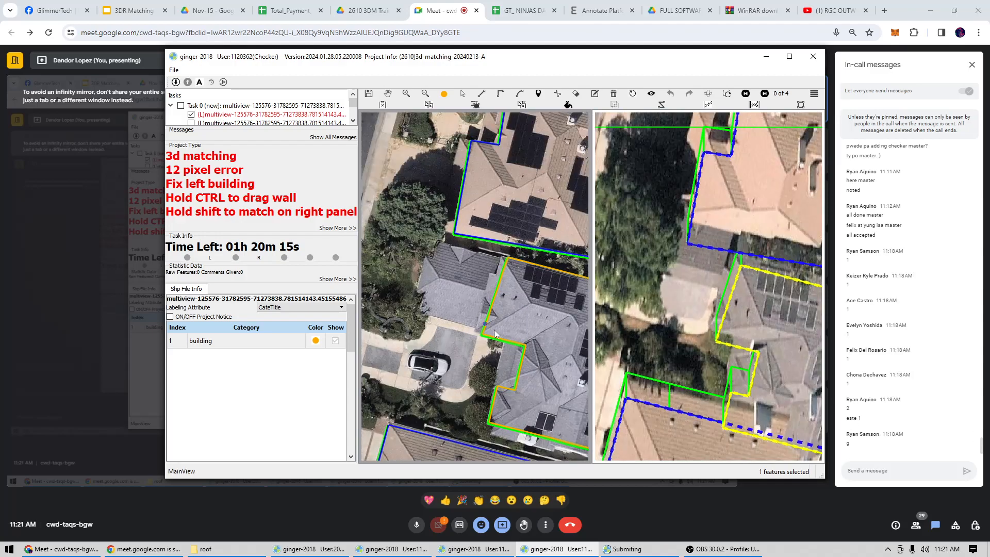
click(478, 340)
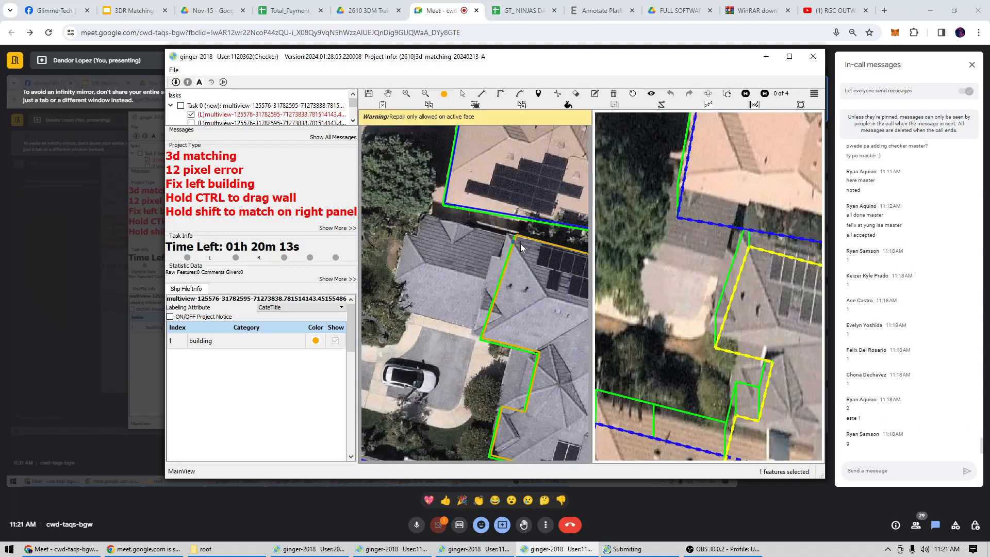
drag(519, 253, 384, 198)
scroll(466, 286, down, 2)
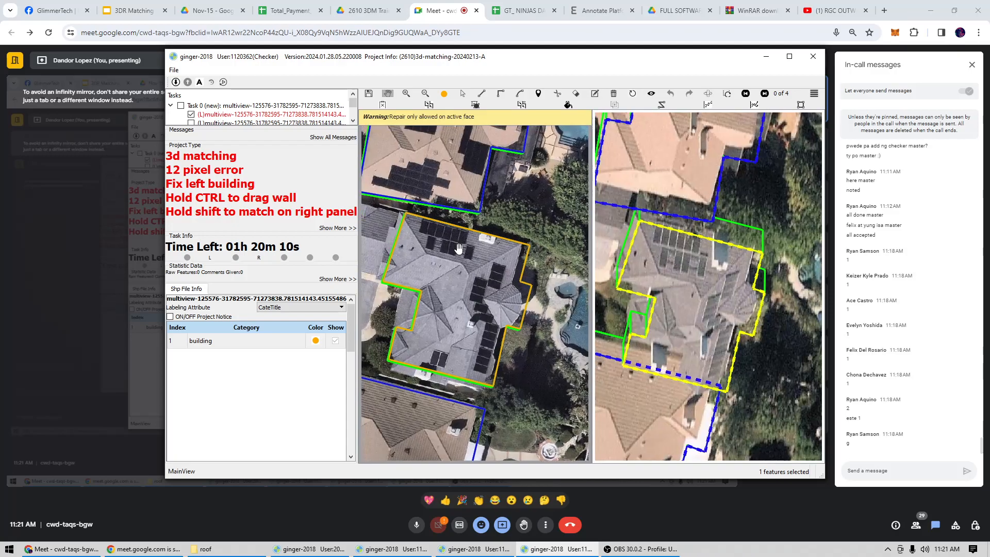
key(Delete)
Start a new outline of the grey-roofed house at its garage corner, running about 20 m along the side facing the solar-panelled neighbour.
drag(445, 259, 394, 224)
key(r)
click(434, 230)
scroll(470, 253, up, 3)
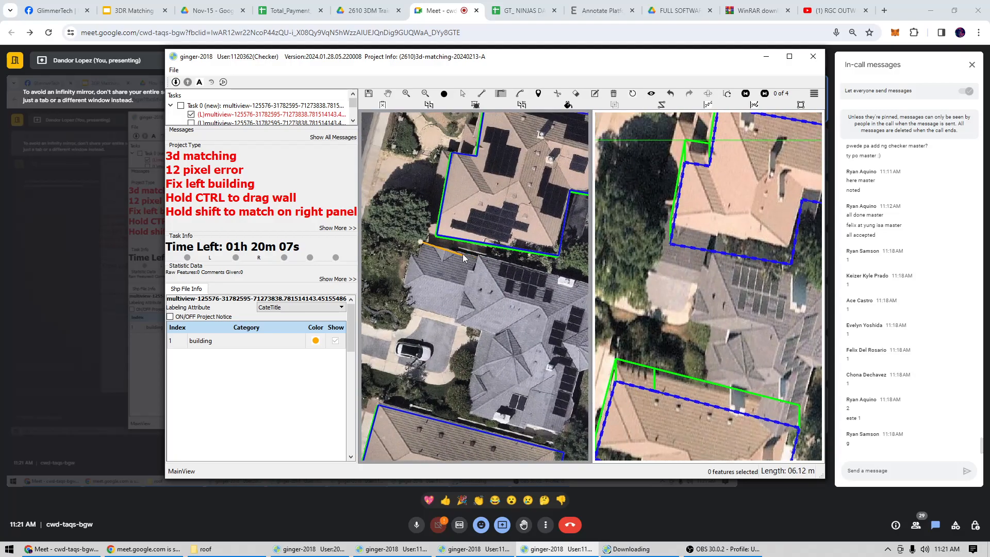
click(493, 254)
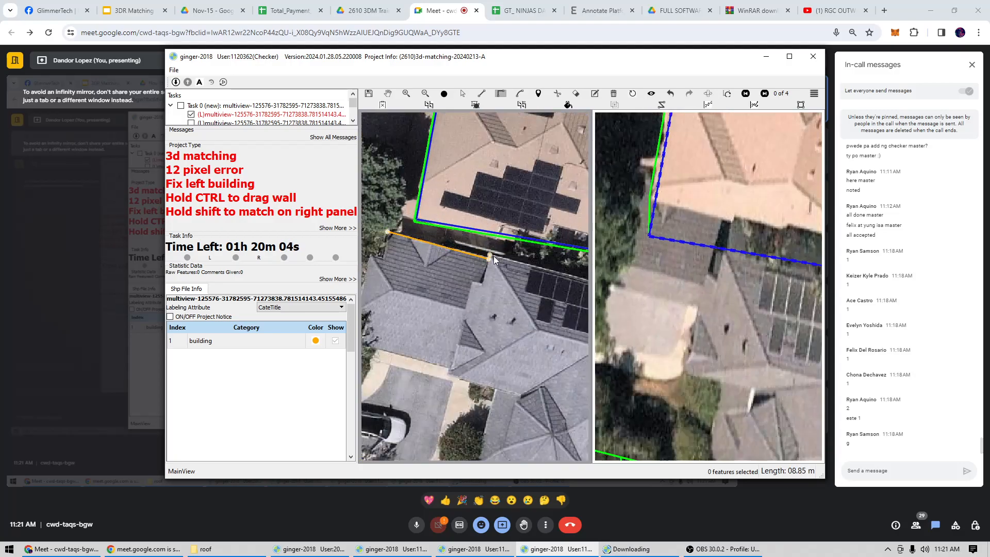
mouse_move(592, 264)
mouse_down()
mouse_move(433, 261)
mouse_move(588, 249)
mouse_up()
drag(480, 276, 402, 253)
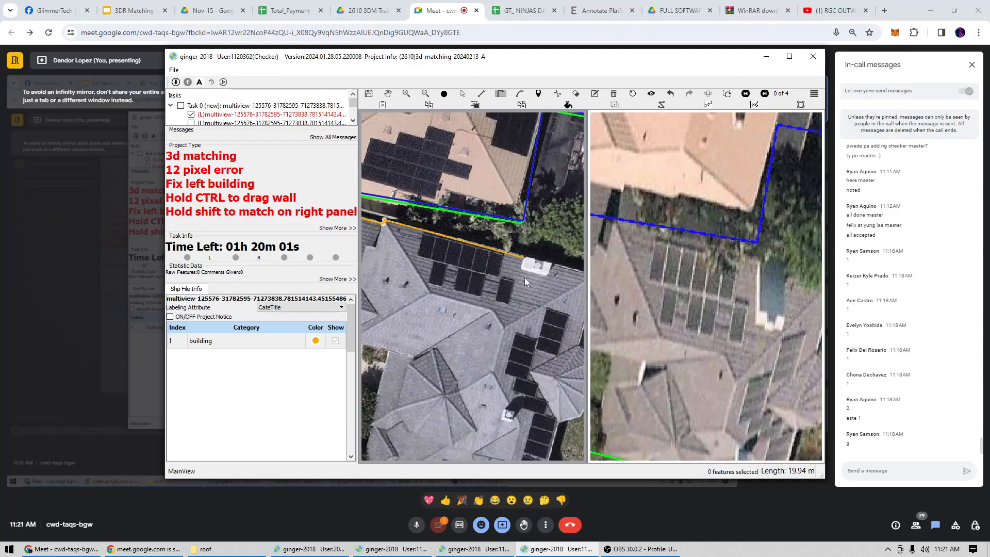
drag(537, 279, 412, 247)
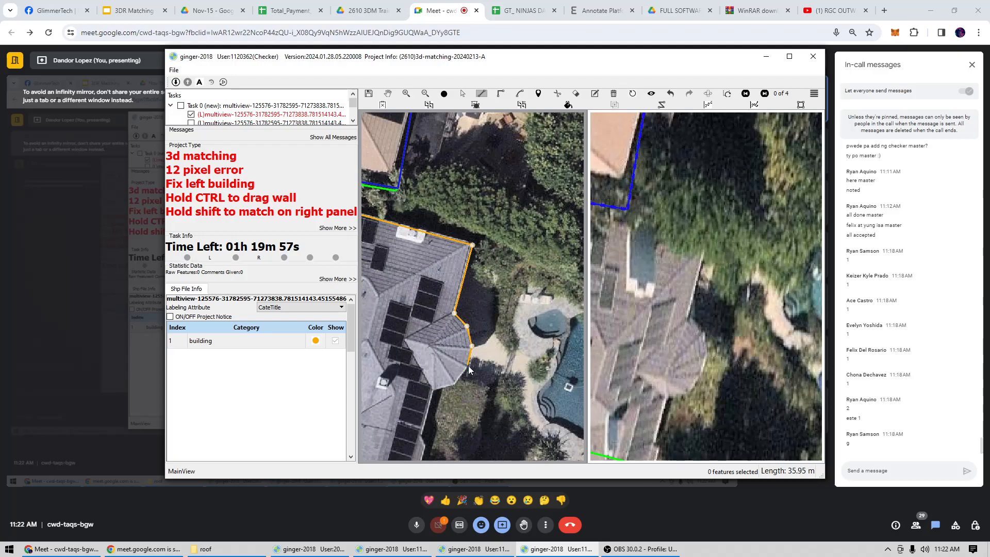
Continue the outline around the round turret and along the solar-panel side to the house's far corner, about 48 m in total.
click(454, 382)
click(432, 391)
drag(431, 397, 493, 233)
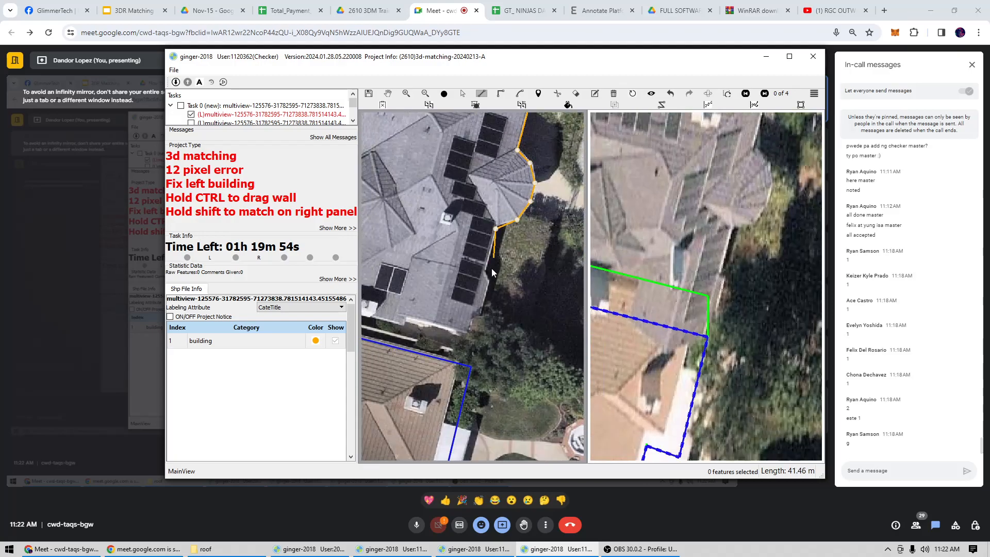
click(469, 335)
Trace the remaining stepped walls and the driveway-side garage wing with right-angled edges, and close the house outline at its starting corner.
key(r)
click(406, 319)
click(405, 326)
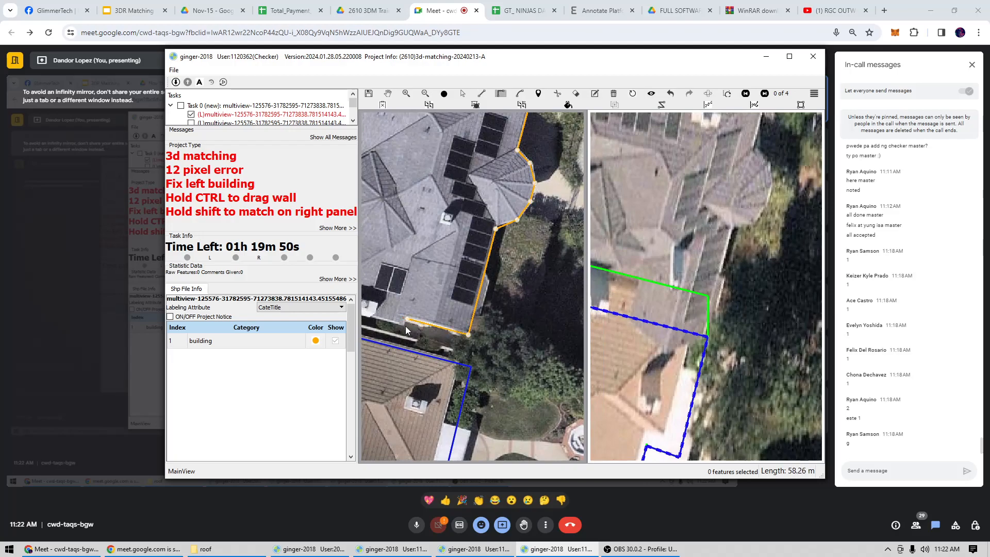
drag(368, 318, 501, 347)
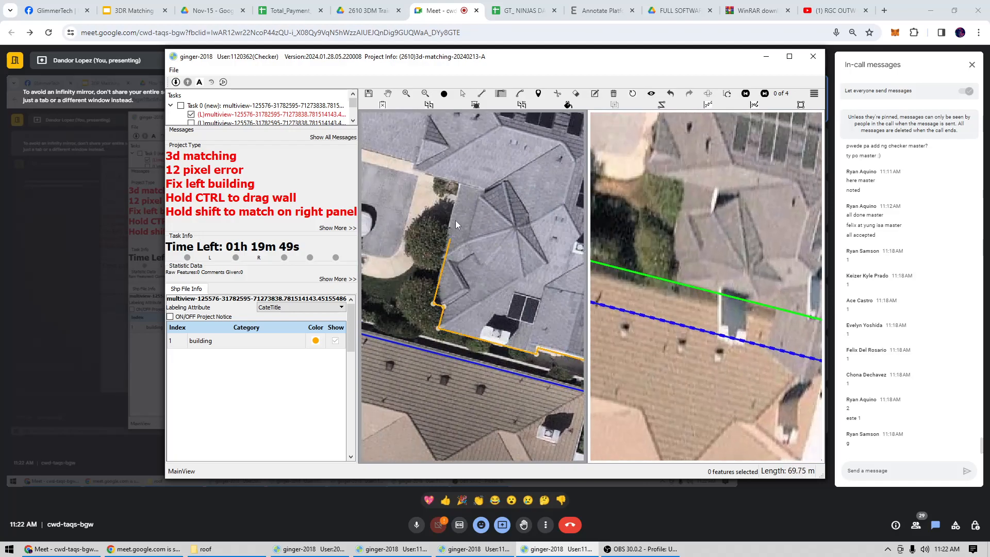
drag(456, 221, 477, 306)
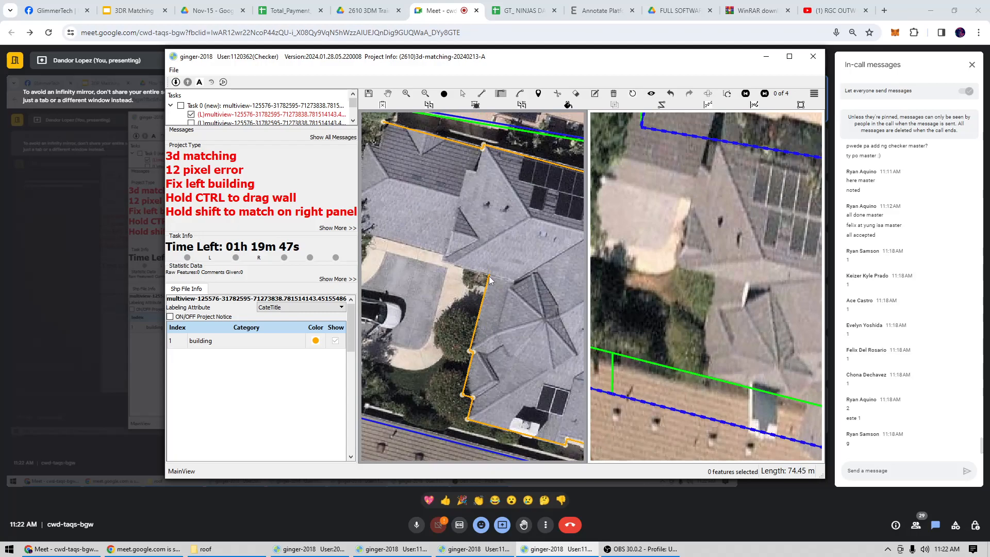
drag(411, 239, 524, 295)
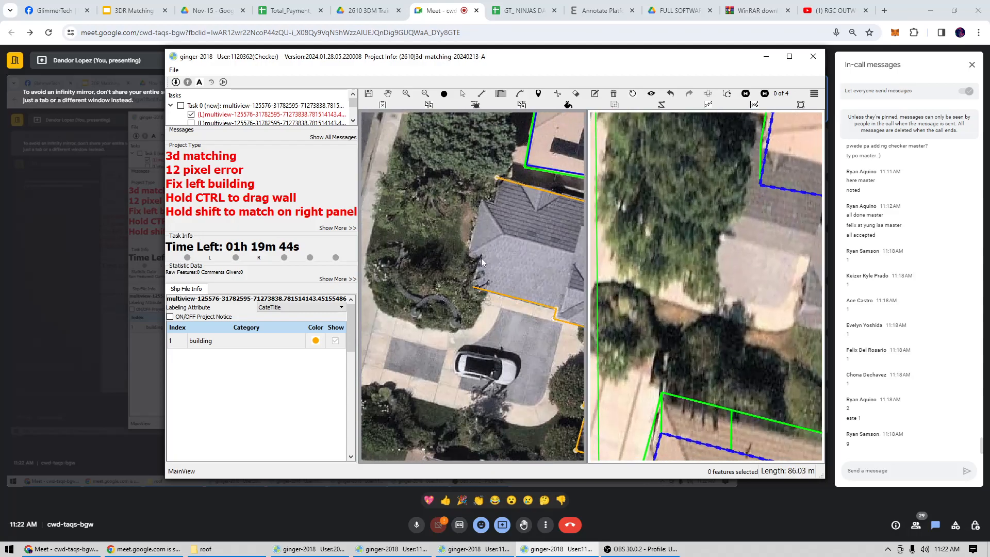
click(498, 178)
scroll(499, 180, down, 2)
drag(539, 205, 473, 247)
scroll(747, 291, down, 1)
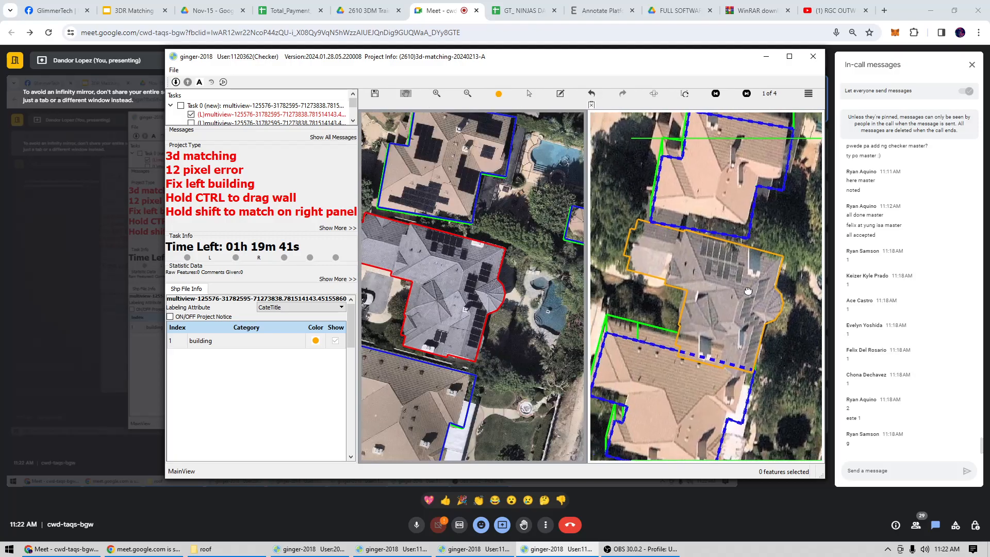
Match the redrawn outline to the house's roof in image pair 4 of 4 and submit the task after viewing pair 3 of 4.
key(Left)
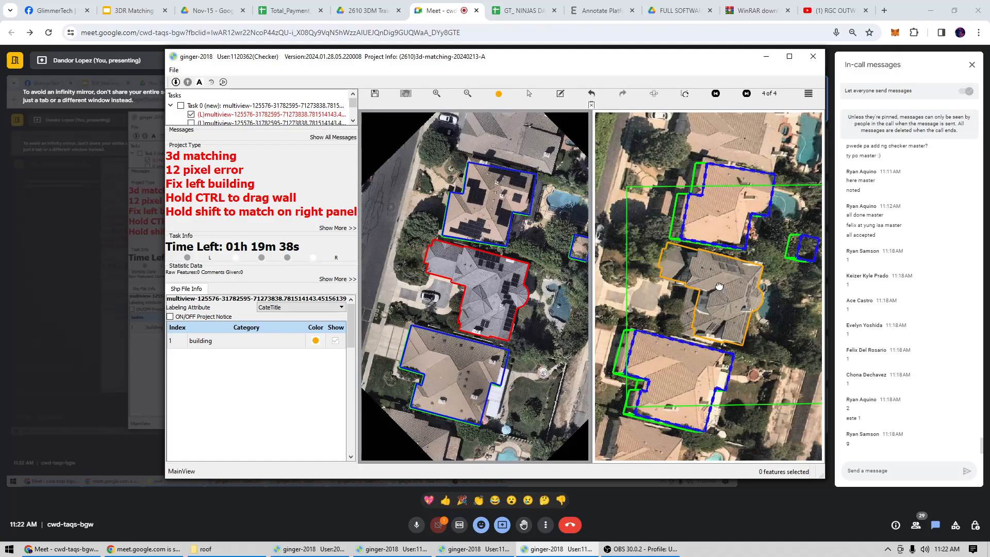
scroll(720, 292, up, 2)
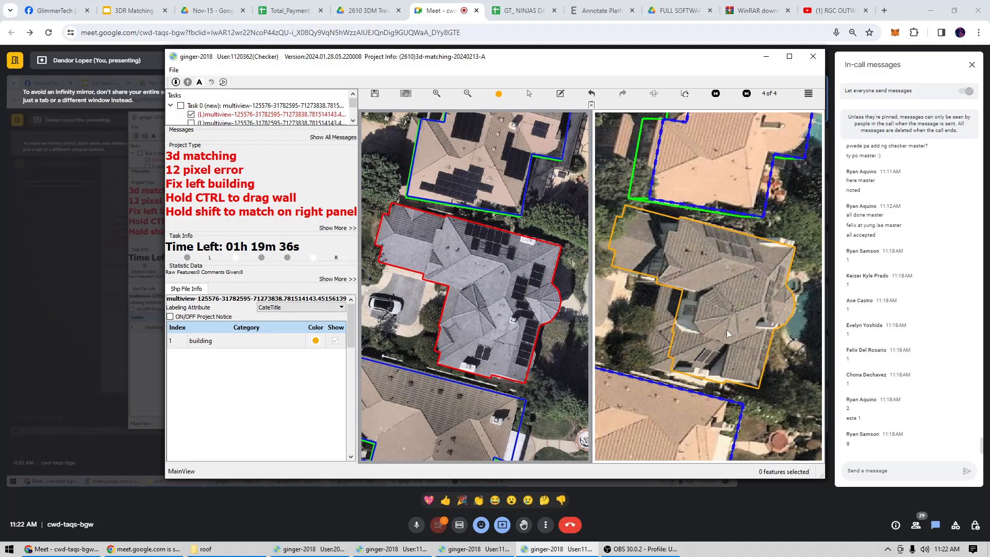
key(s)
click(731, 311)
scroll(731, 311, down, 2)
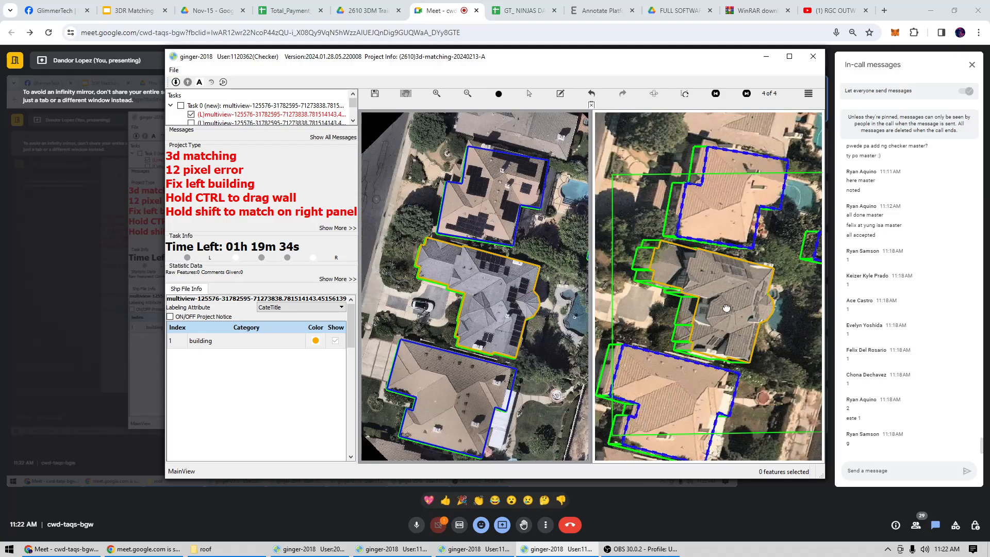
key(Left)
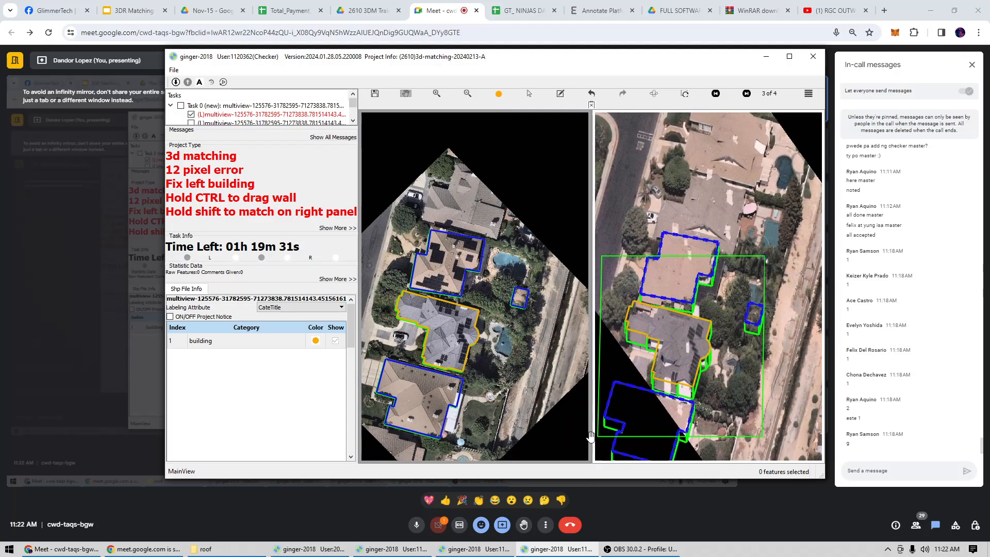
key(ctrl+s)
Look over the building outlines around the swimming pools in the first checker account's task.
click(310, 549)
scroll(490, 279, up, 3)
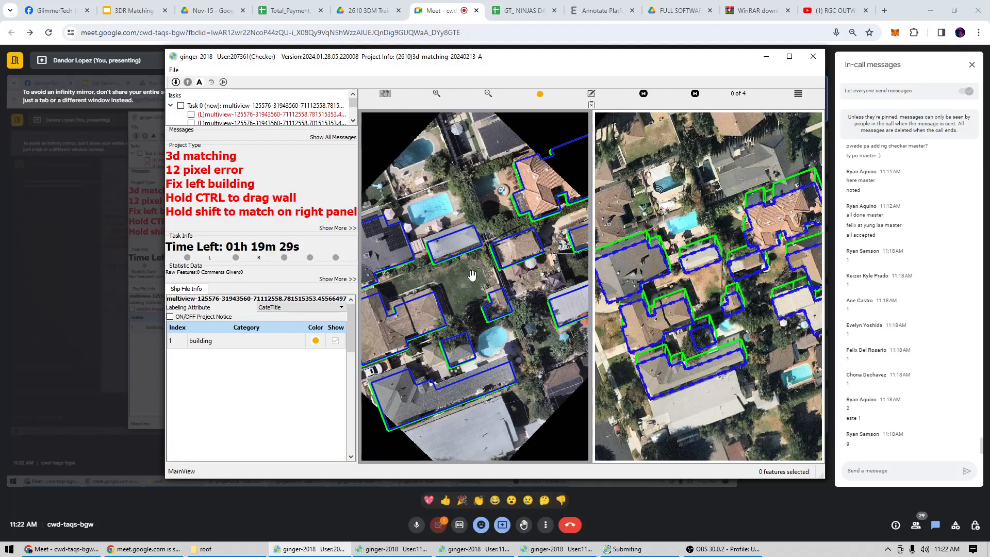
scroll(472, 275, up, 2)
click(459, 291)
drag(479, 316, 479, 290)
scroll(480, 290, down, 2)
In the parking-lot task of the next account, delete the square outline between the two truck-like boxes and submit the task.
click(392, 549)
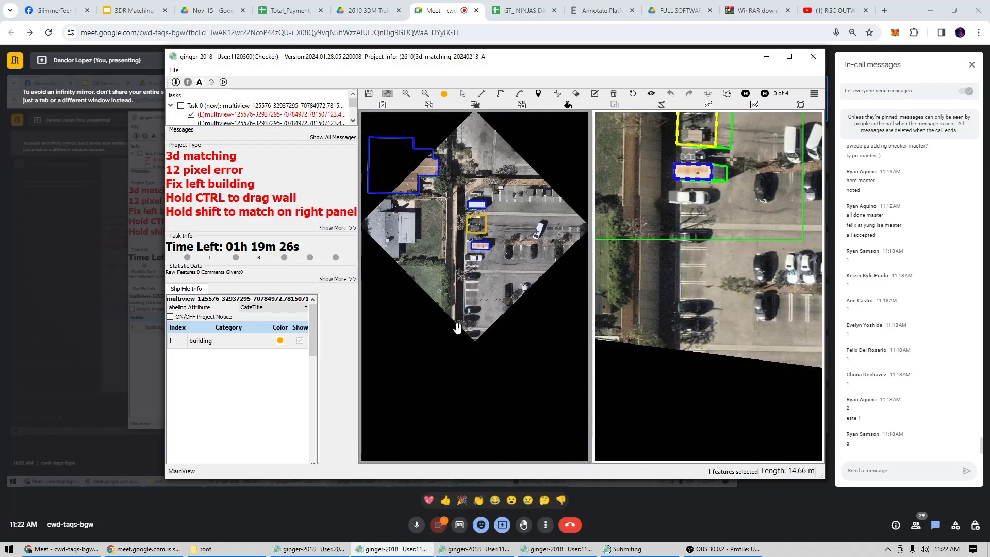
drag(478, 222, 470, 291)
scroll(470, 291, up, 3)
key(Delete)
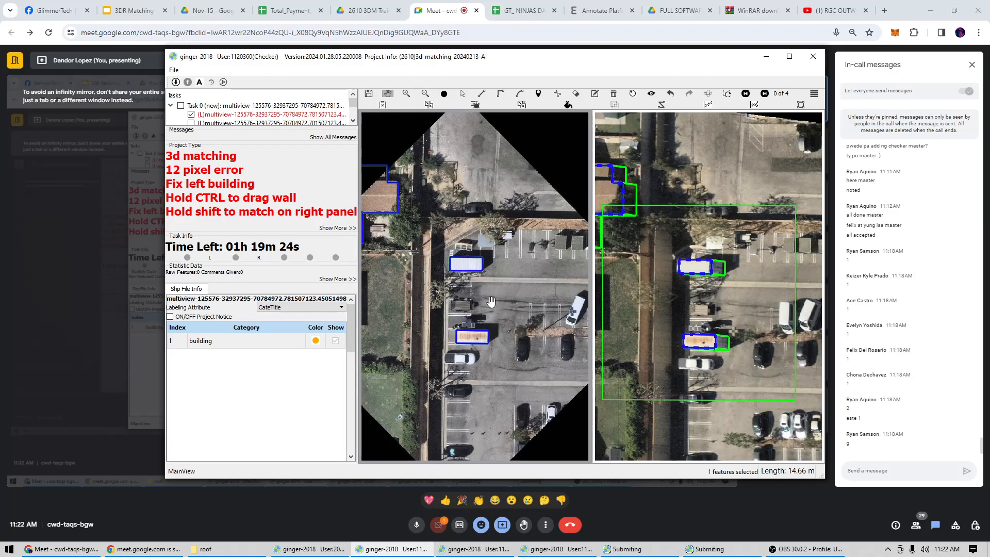
key(ctrl+s)
In the following account's new task, enclose the unmarked brown-roofed house beside the trees with a large rectangular outline.
click(474, 549)
scroll(470, 307, up, 3)
key(Delete)
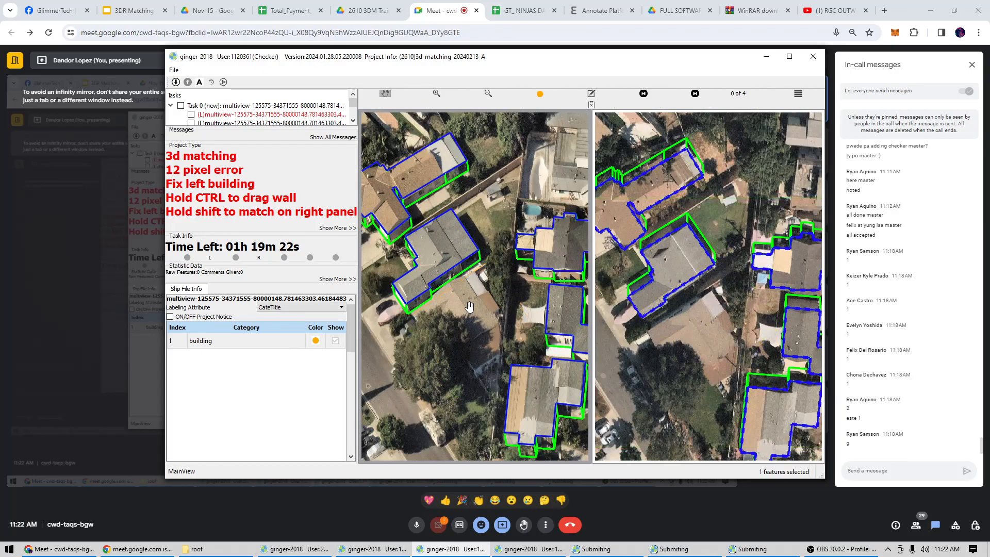
drag(469, 308, 478, 282)
key(e)
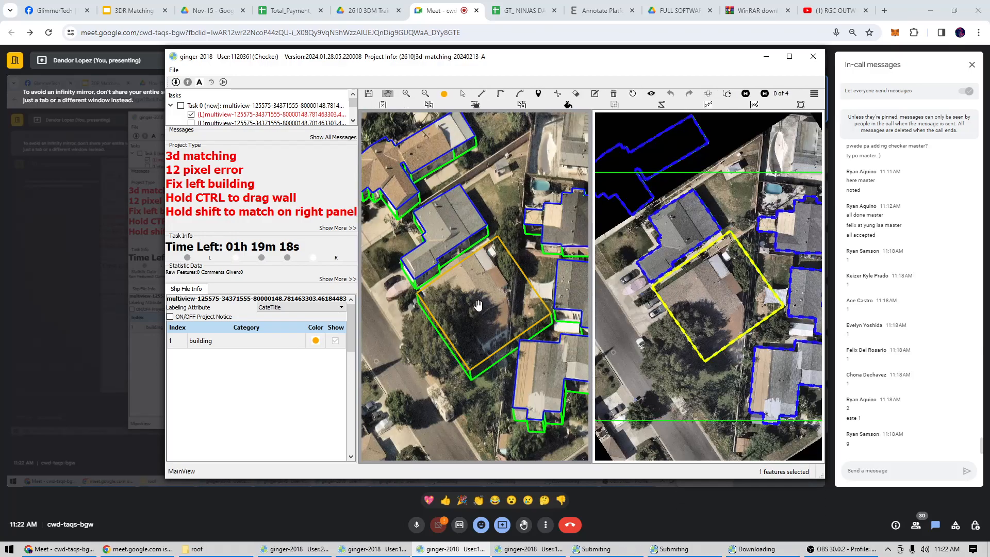
scroll(463, 297, up, 3)
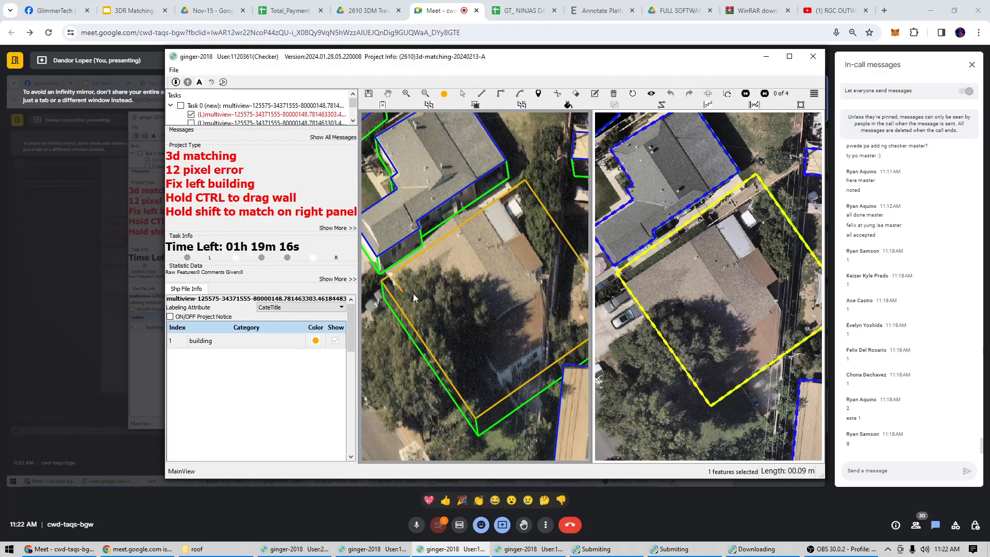
Repair the rectangular outline along the brown roof's edge, cutting out the tree-shaded corner and stepping the yard side in to the white vehicle.
key(Escape)
key(s)
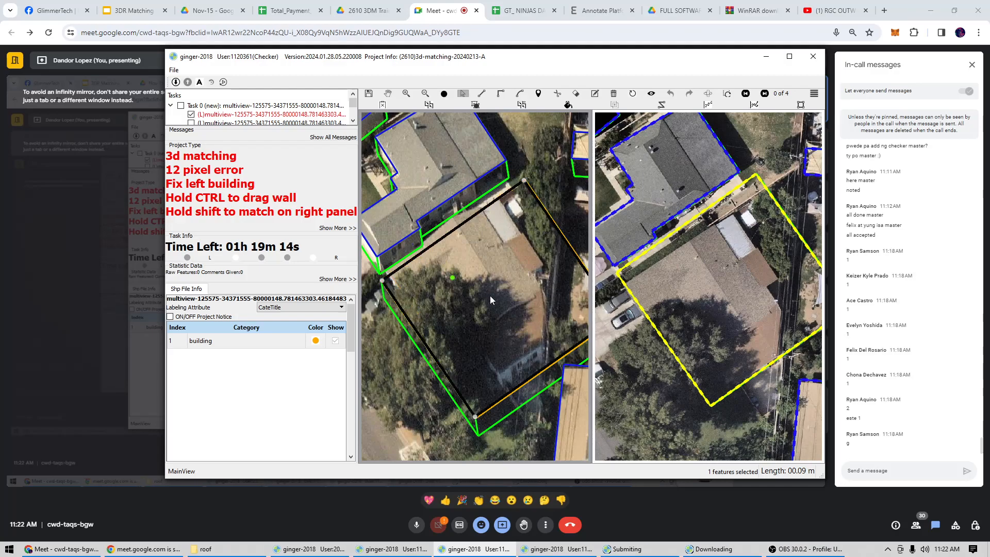
drag(510, 305, 468, 301)
key(w)
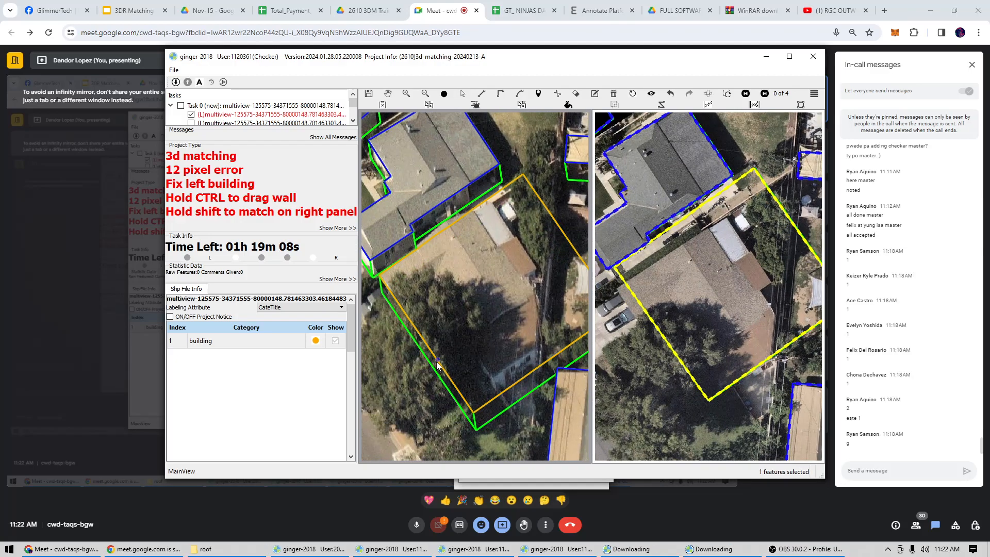
click(437, 360)
click(492, 375)
click(559, 328)
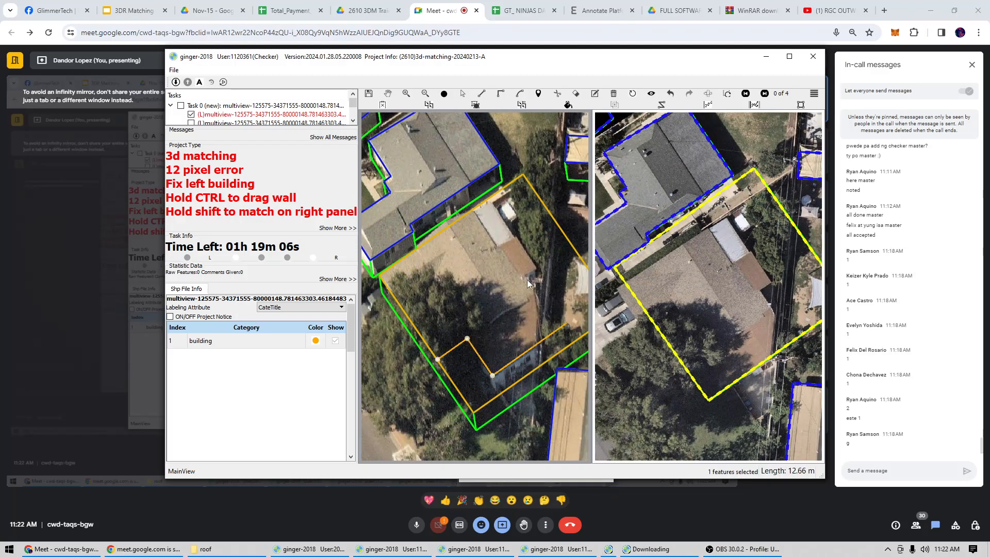
click(525, 277)
click(535, 269)
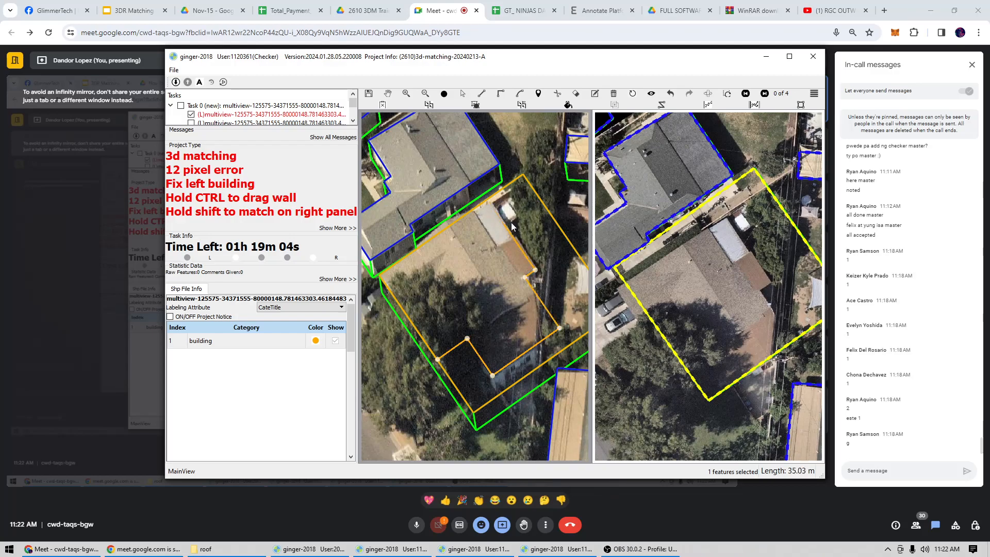
click(501, 190)
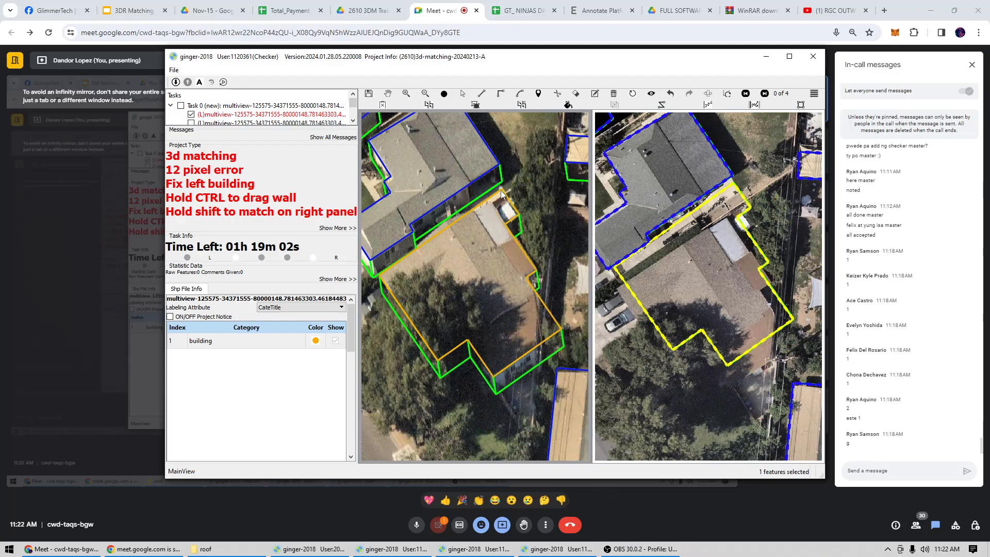
Repair the brown-roofed house's outline so its yard side follows the shaded roof edge and excludes the projecting corner.
key(space)
drag(489, 360, 462, 333)
click(508, 264)
click(511, 279)
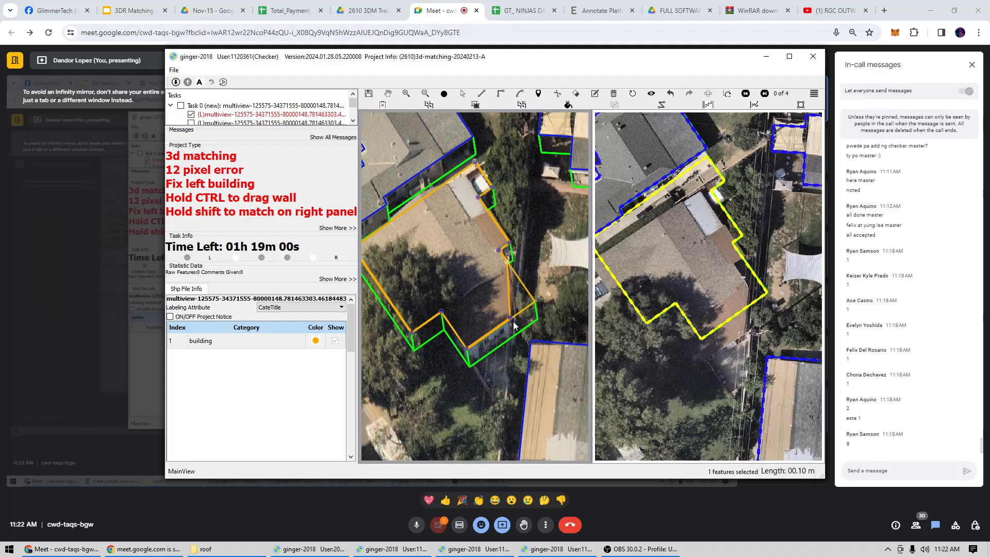
click(512, 319)
scroll(514, 320, down, 1)
key(space)
Check the brown-roofed house's outline against the aerial images in both panels and submit the task.
click(705, 262)
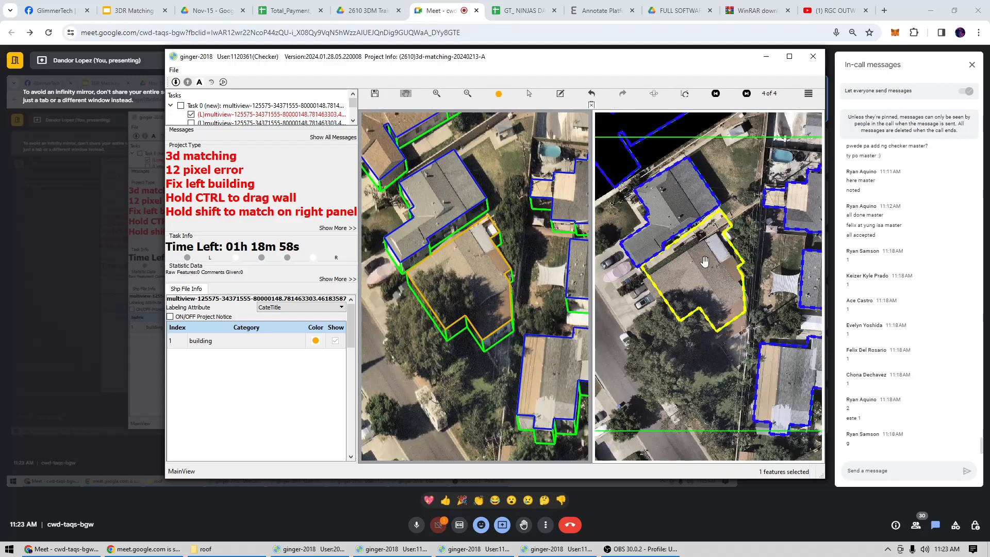
double_click(706, 260)
drag(706, 243, 708, 260)
key(space)
scroll(499, 298, up, 3)
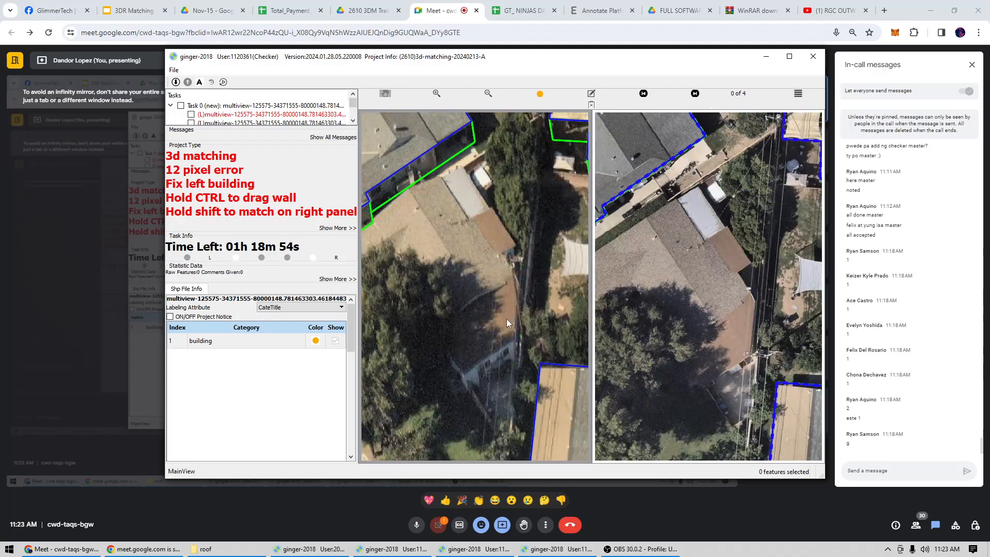
scroll(494, 309, down, 2)
scroll(494, 309, down, 2)
key(ctrl+s)
In the next checker account's round-tower task, delete the misplaced circular outline around the tower.
click(556, 549)
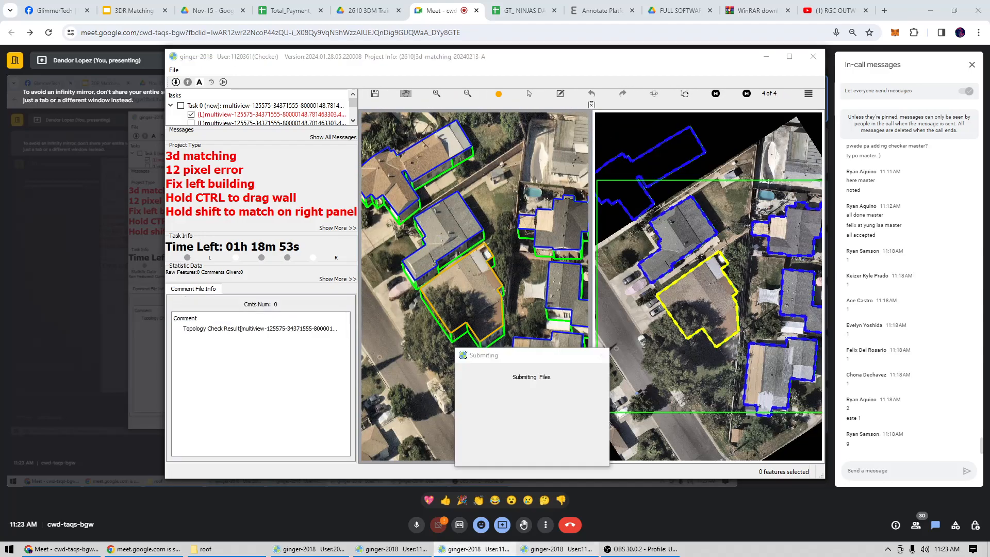
scroll(484, 301, up, 2)
key(s)
scroll(459, 304, up, 2)
click(453, 304)
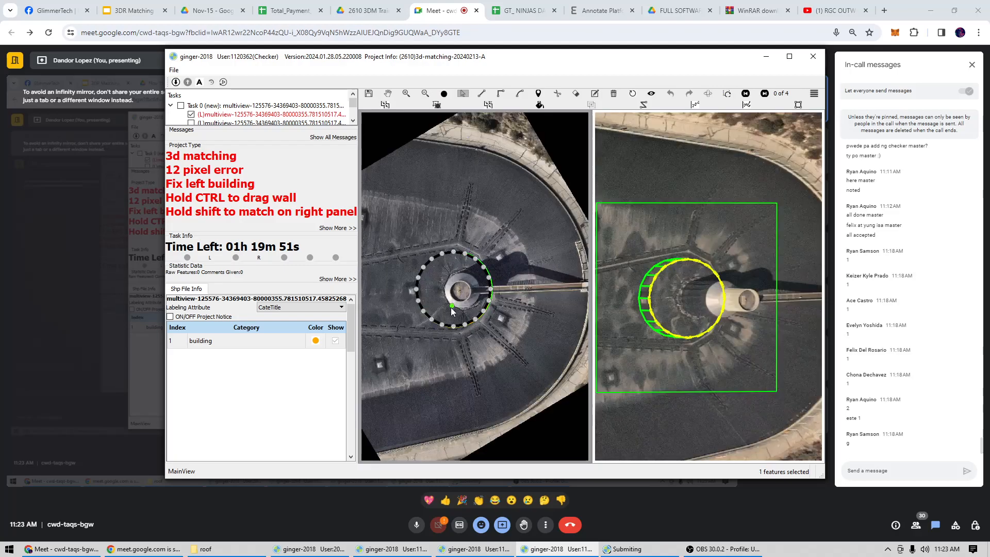
key(space)
scroll(456, 303, up, 5)
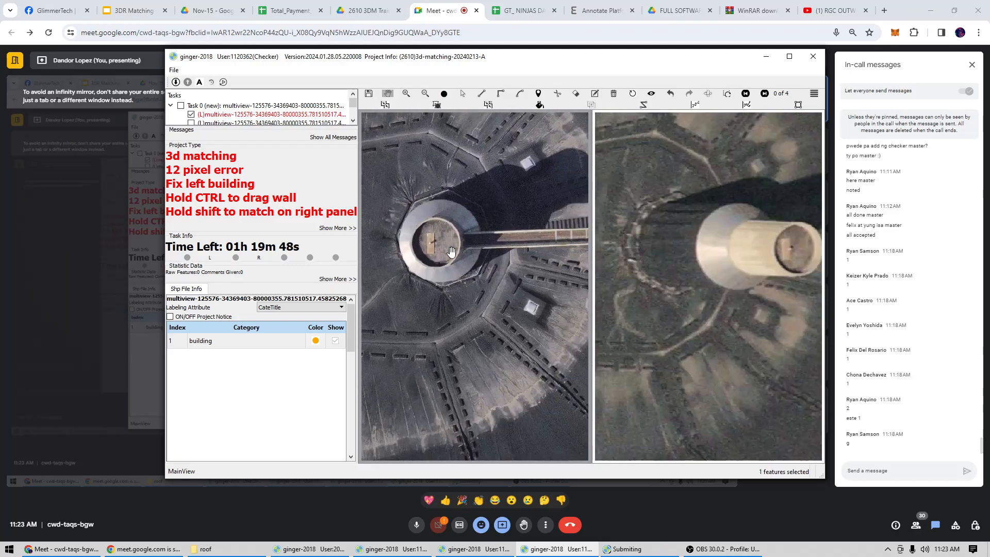
Draw a new circular building outline centred on the round tower and fitted to its wide outer rim.
key(c)
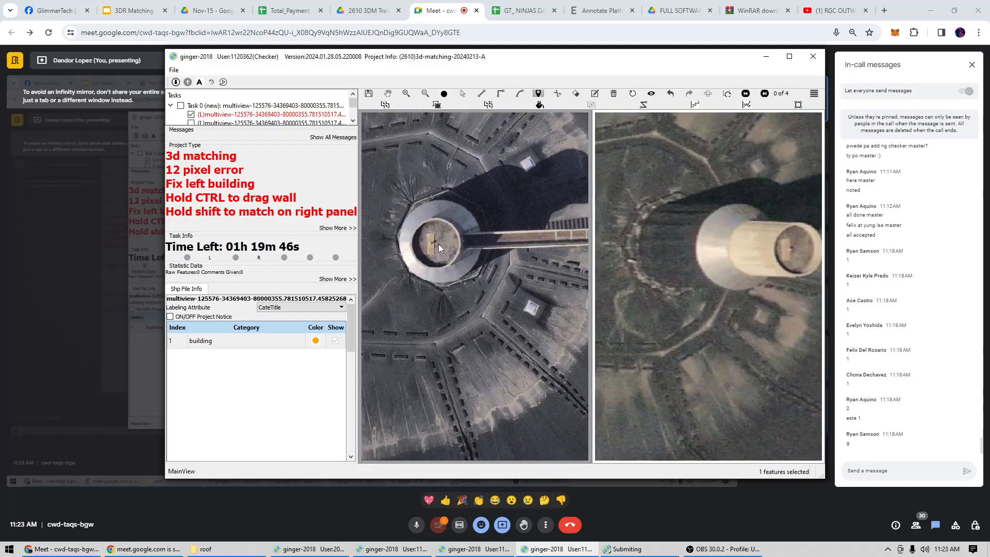
click(438, 243)
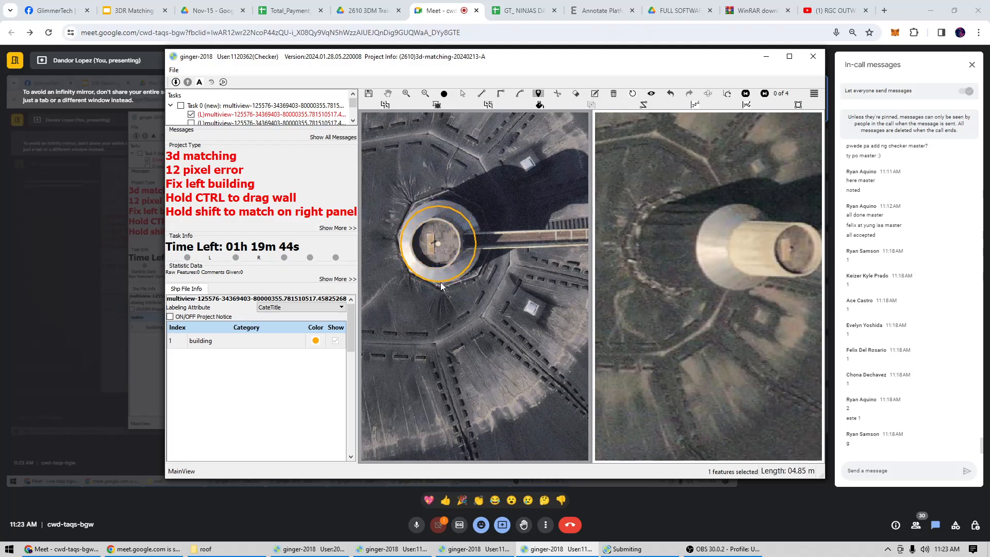
click(441, 287)
scroll(456, 245, down, 2)
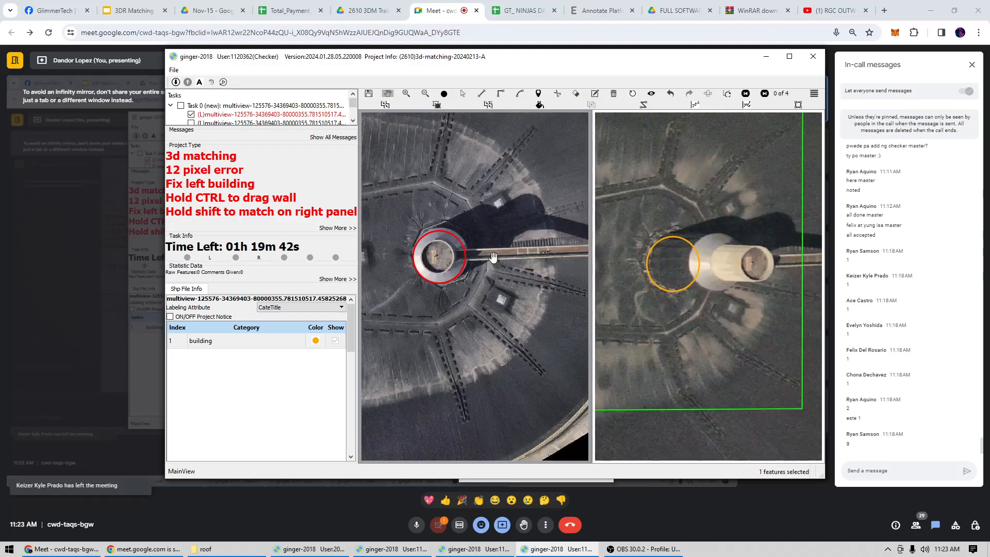
Match the new circle to the round tower's outer rim in both images and submit the task.
scroll(456, 245, up, 3)
key(s)
click(430, 271)
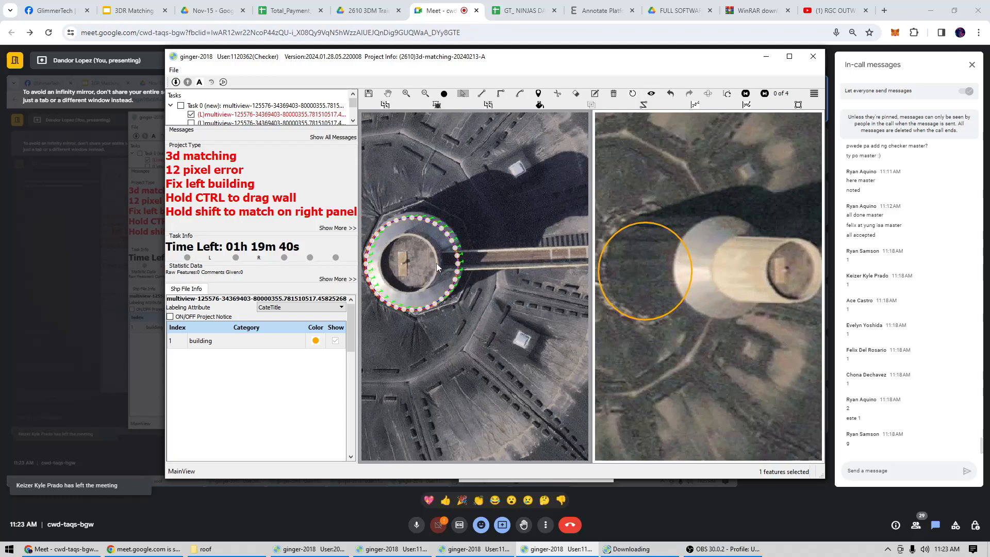
drag(436, 263, 437, 263)
click(634, 279)
key(s)
scroll(638, 280, down, 3)
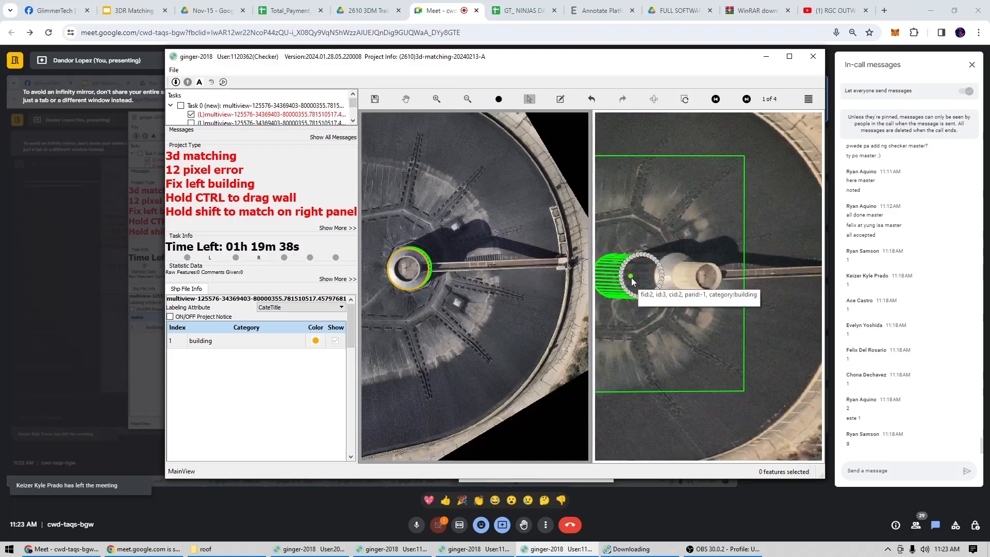
scroll(686, 281, up, 2)
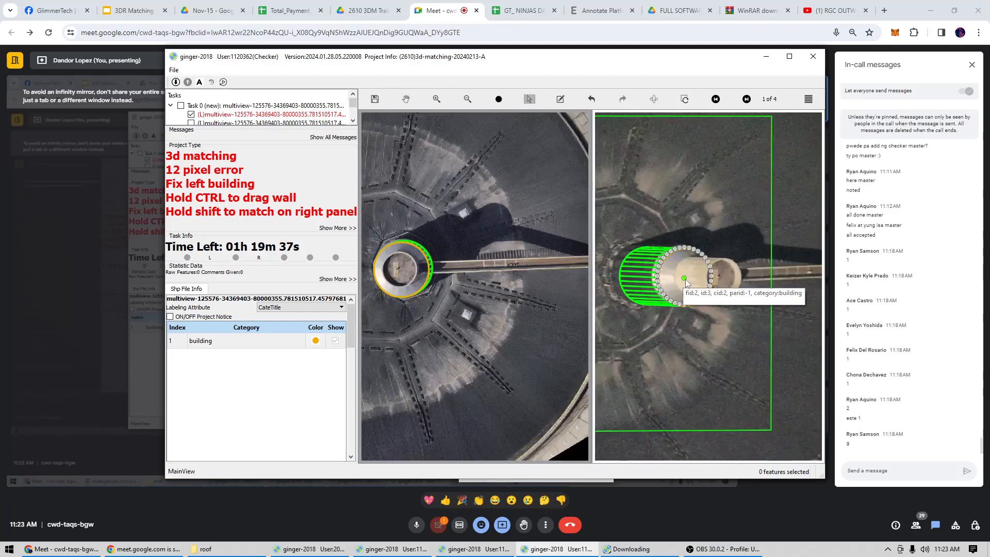
drag(686, 282, 681, 279)
scroll(402, 293, down, 2)
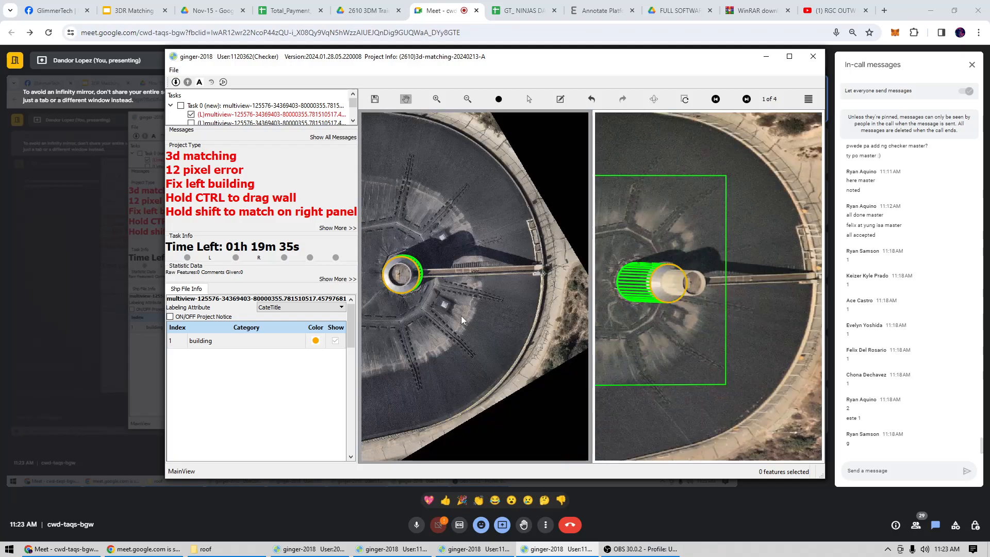
click(497, 389)
In the first account's new task, delete the stepped outline on the tree-shaded house after comparing the views.
click(299, 549)
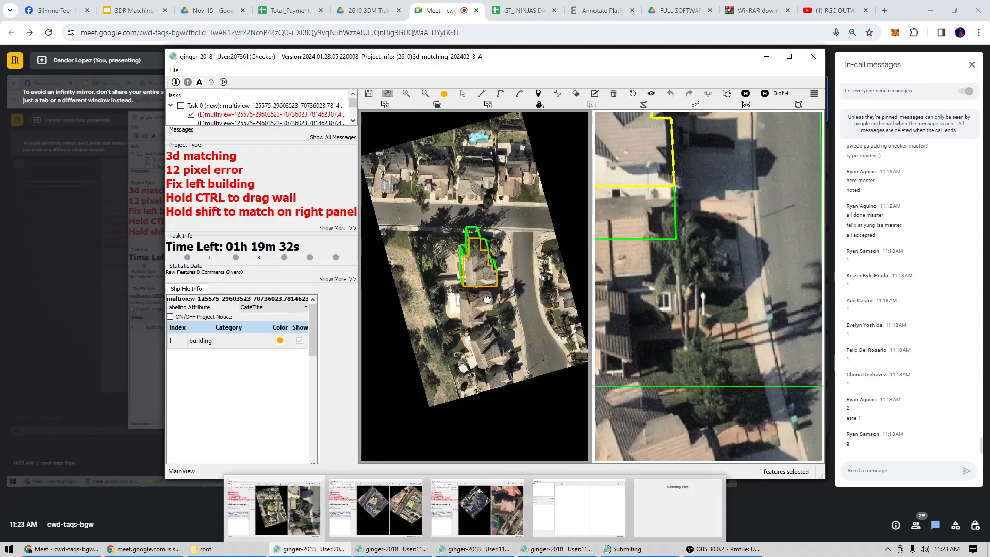
scroll(485, 263, up, 2)
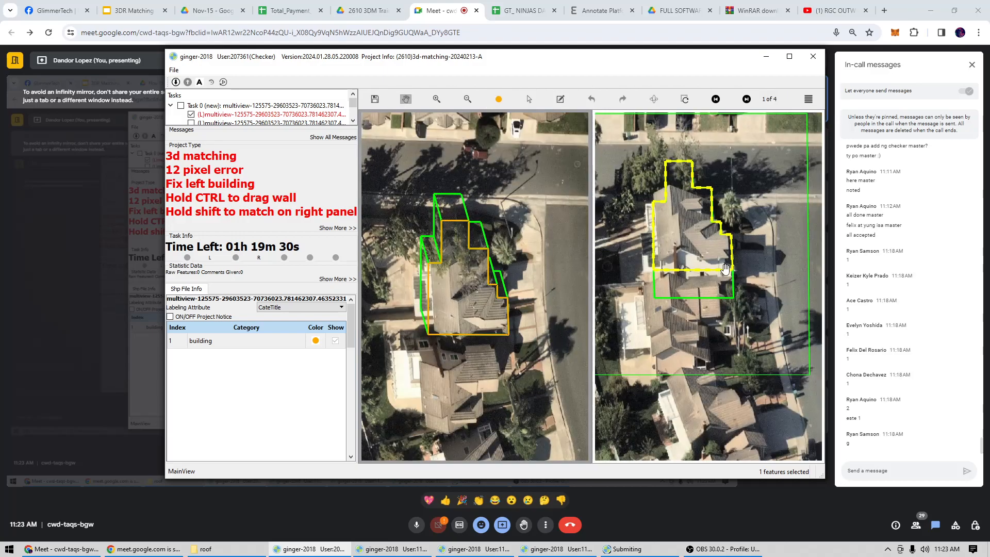
key(space)
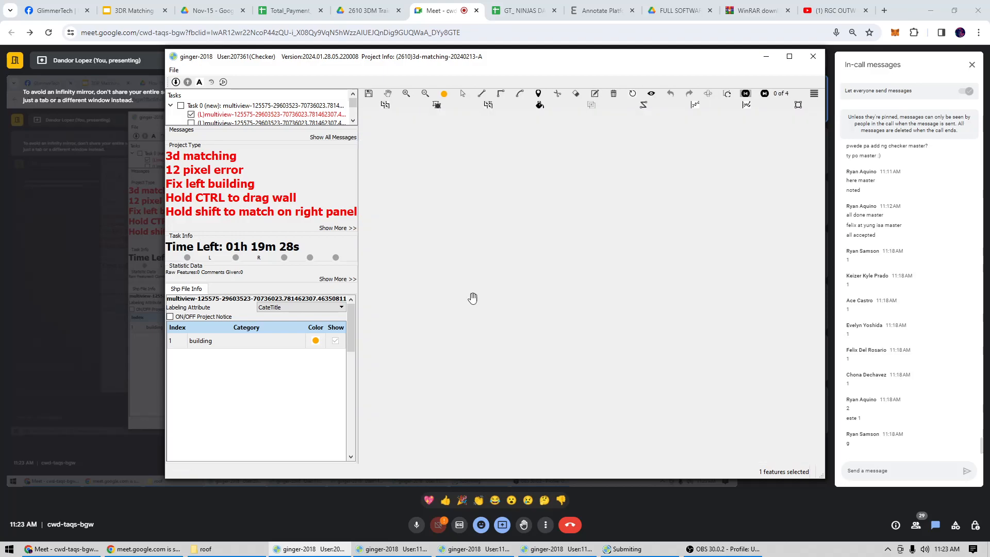
key(space)
key(space)
drag(464, 308, 463, 313)
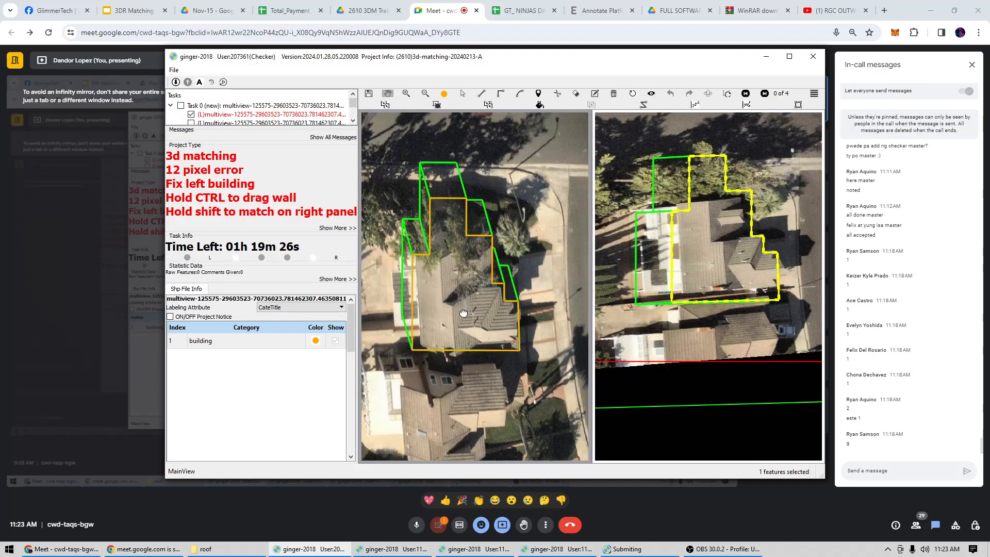
key(space)
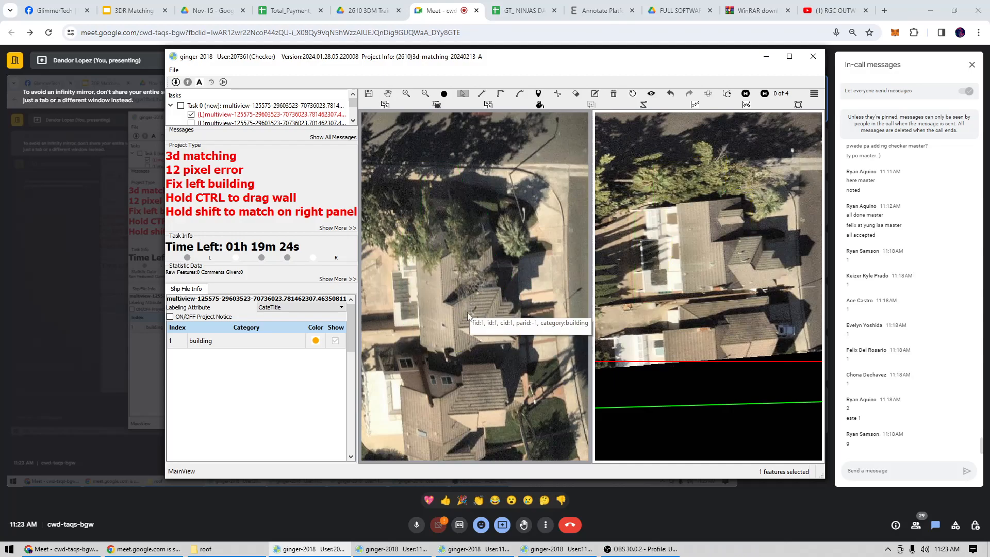
Swap the two image views and redraw the house outline along its roof, including the stepped corner facing the driveway.
click(708, 95)
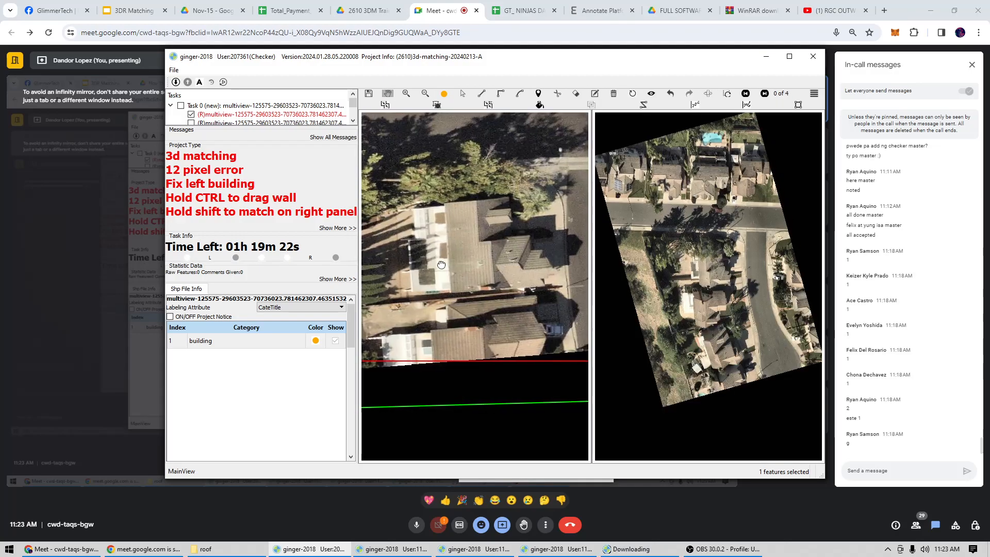
click(451, 291)
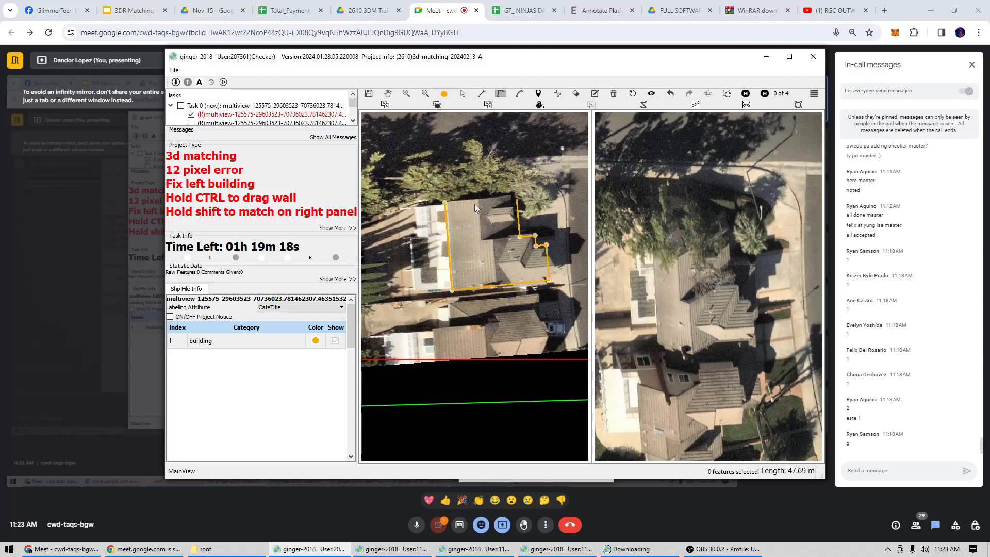
click(445, 202)
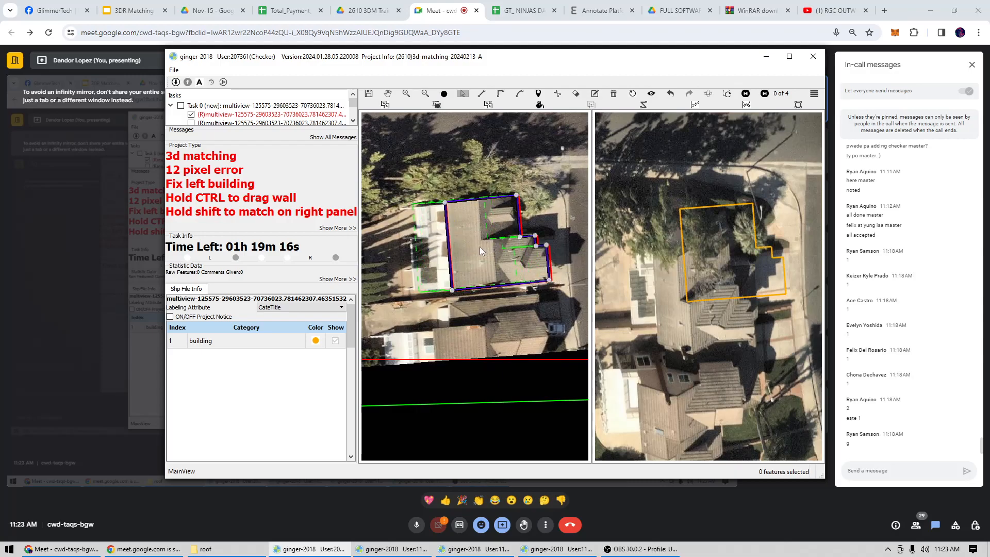
Shift the redrawn outline onto the same house's roof in the other image and submit the task.
scroll(645, 276, down, 1)
key(s)
click(707, 258)
drag(708, 258, 690, 285)
scroll(687, 286, down, 3)
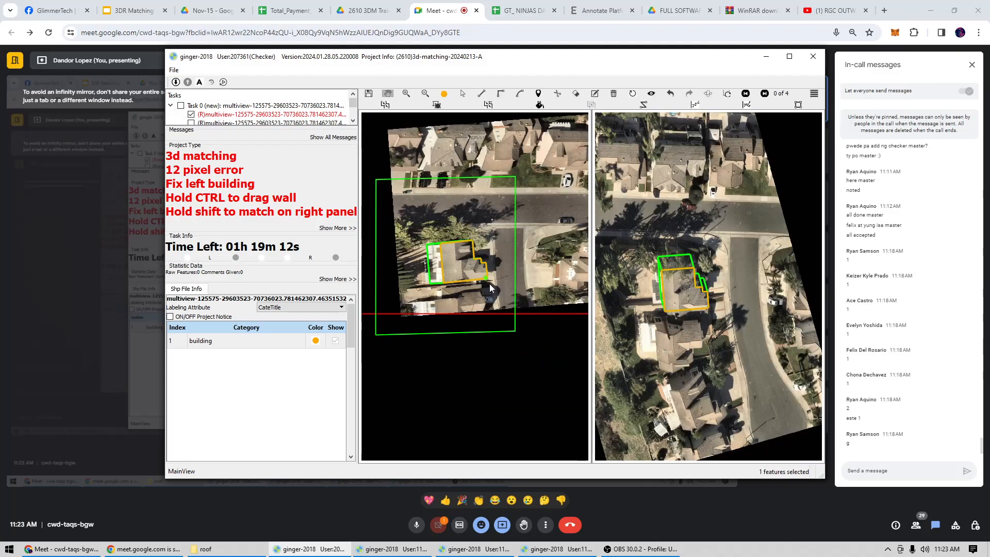
scroll(490, 283, up, 2)
key(ctrl+s)
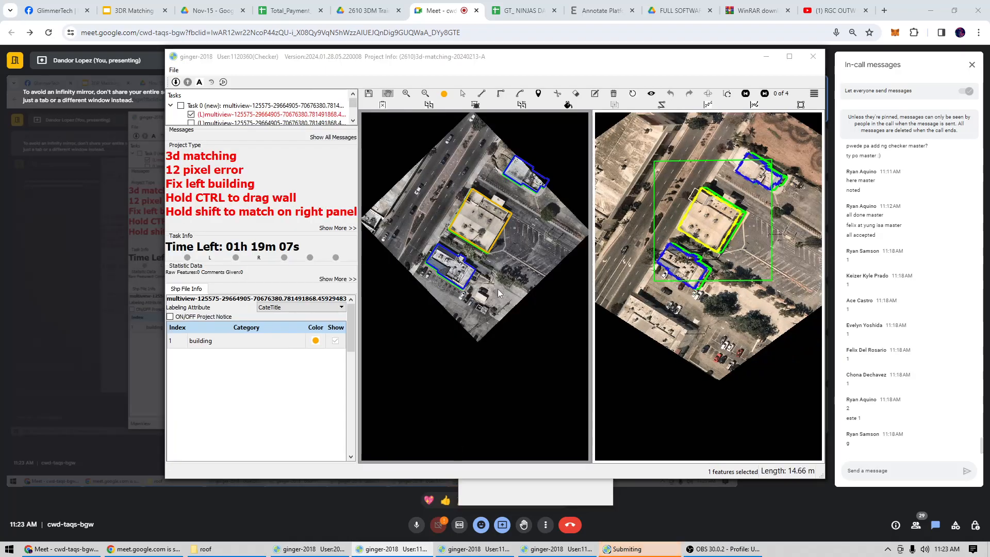
Exit the ginger-2018 windows of all checker accounts, confirming each exit.
key(alt+F4)
key(Return)
key(alt+F4)
key(Return)
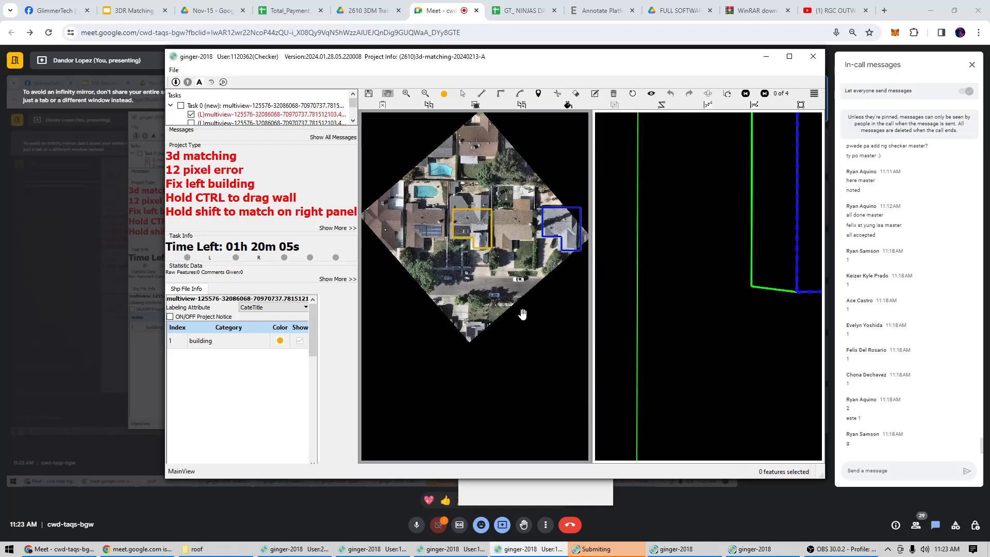
key(alt+F4)
click(338, 554)
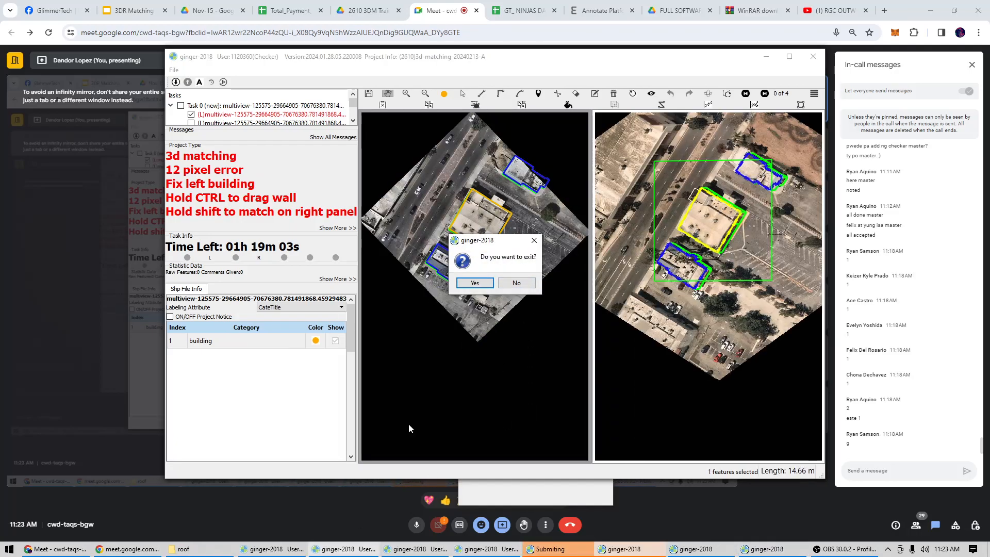
click(483, 283)
click(483, 283)
click(483, 283)
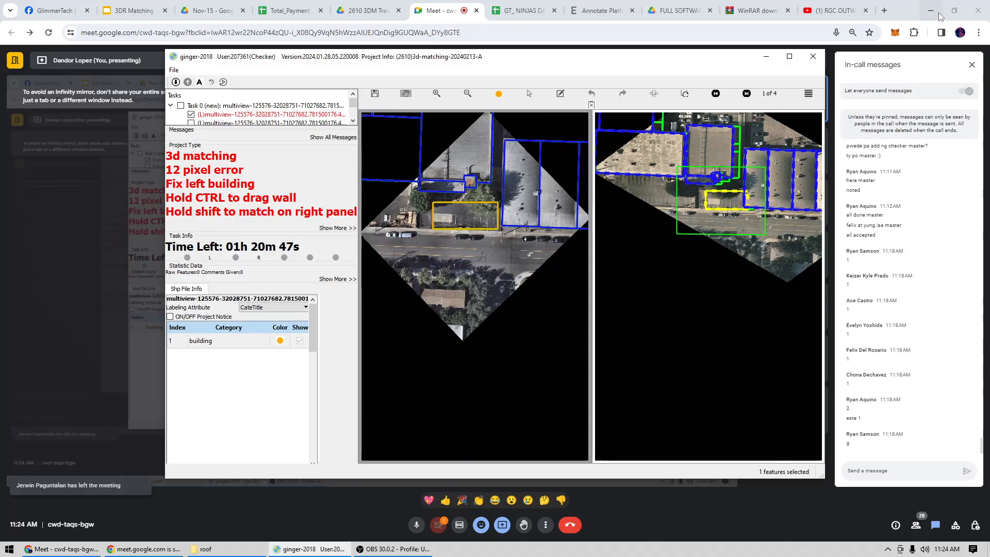
click(815, 56)
click(471, 406)
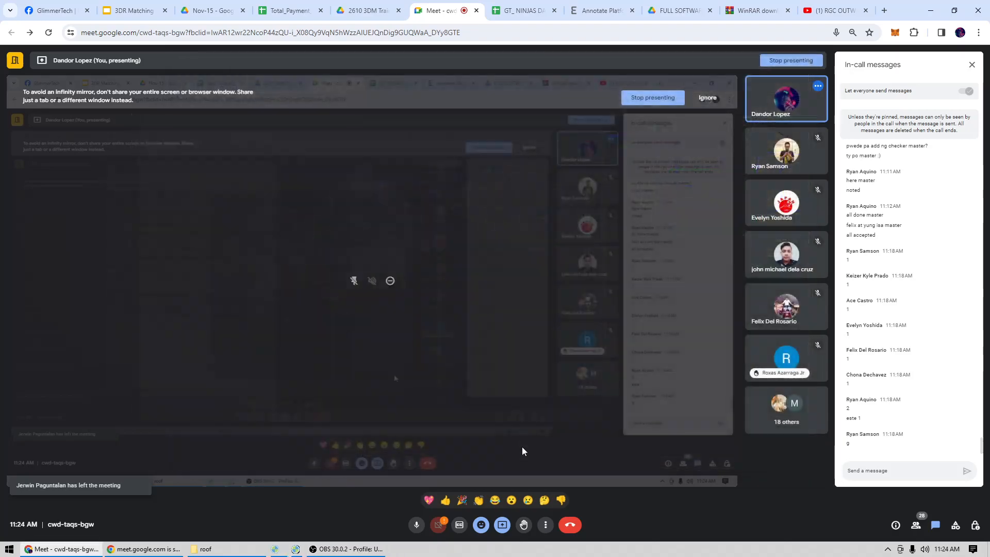
Turn on the microphone in the Google Meet call and stop presenting the screen.
click(417, 524)
click(415, 525)
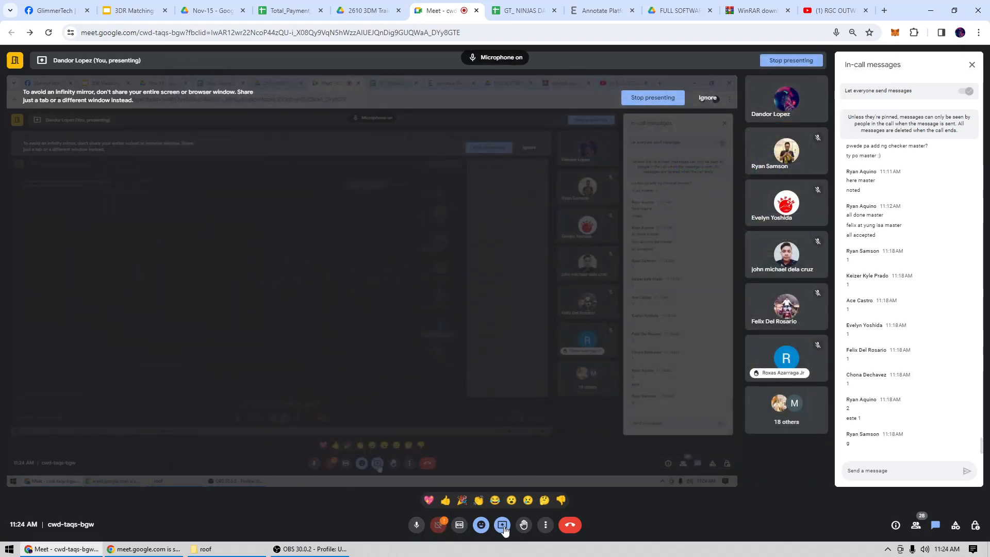
click(504, 527)
click(526, 500)
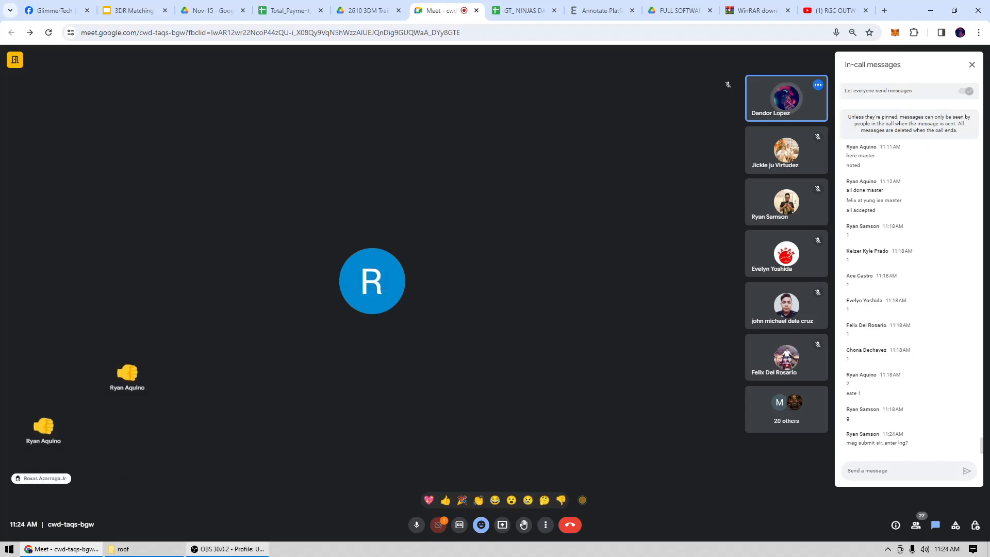
Switch to the Annotate Platform and bring up the list of annotation projects, looking in on the Meet call.
mouse_move(231, 551)
click(604, 10)
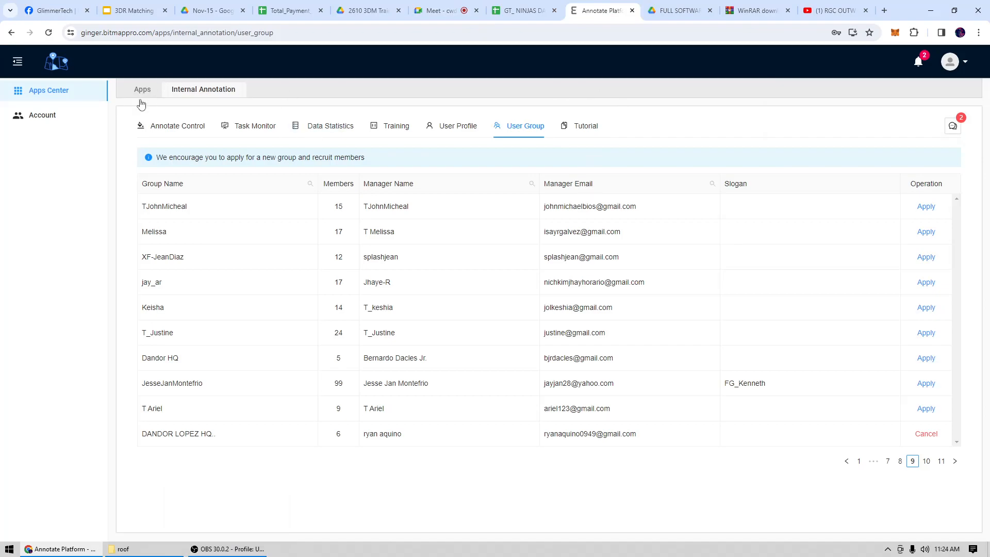
click(45, 122)
click(54, 95)
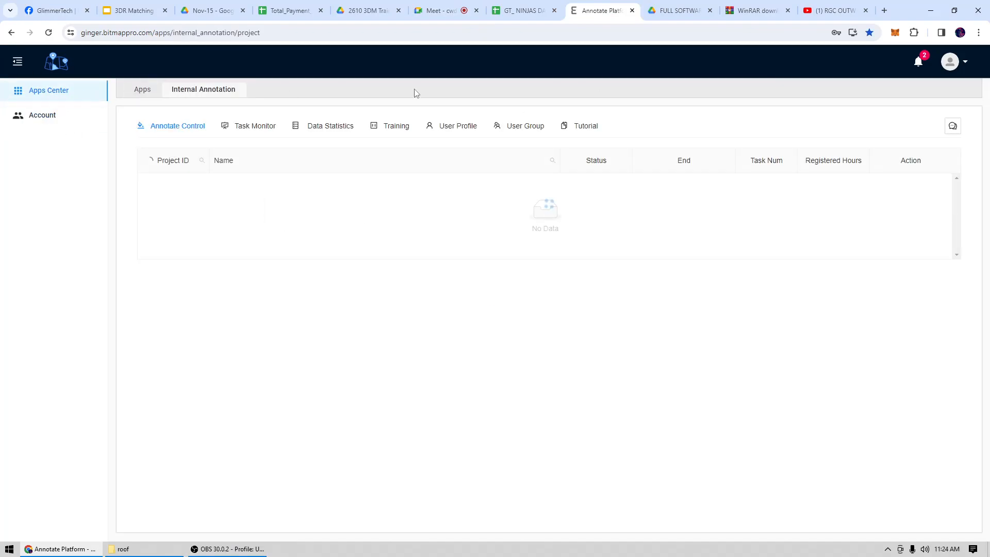
click(446, 9)
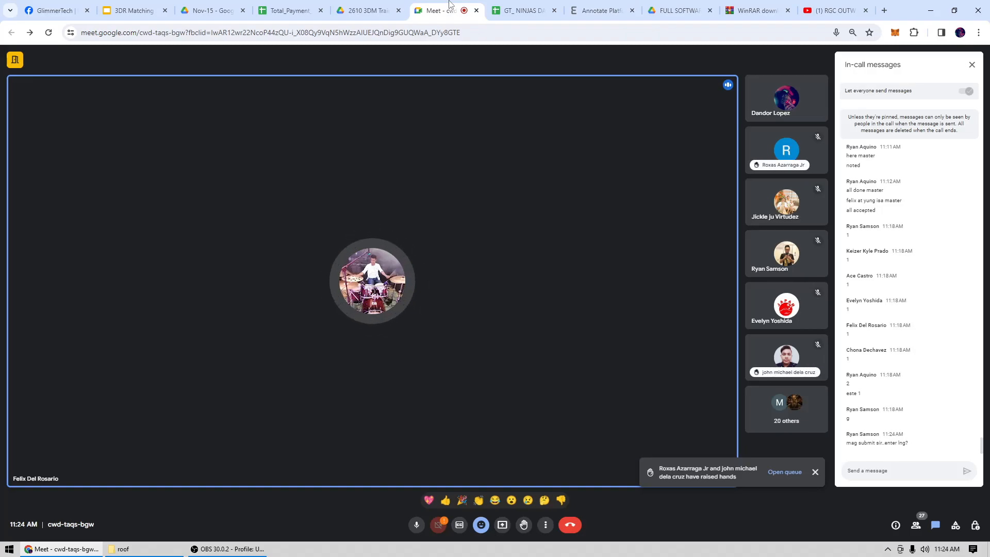
click(601, 11)
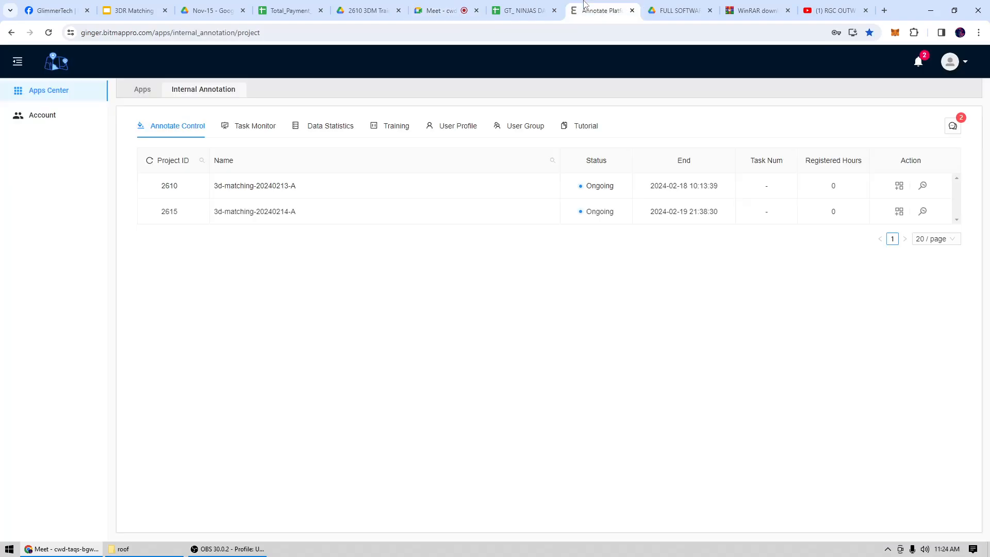
View the software account password list in the user profile, then close it and dismiss the unread-messages tip.
click(457, 133)
click(356, 359)
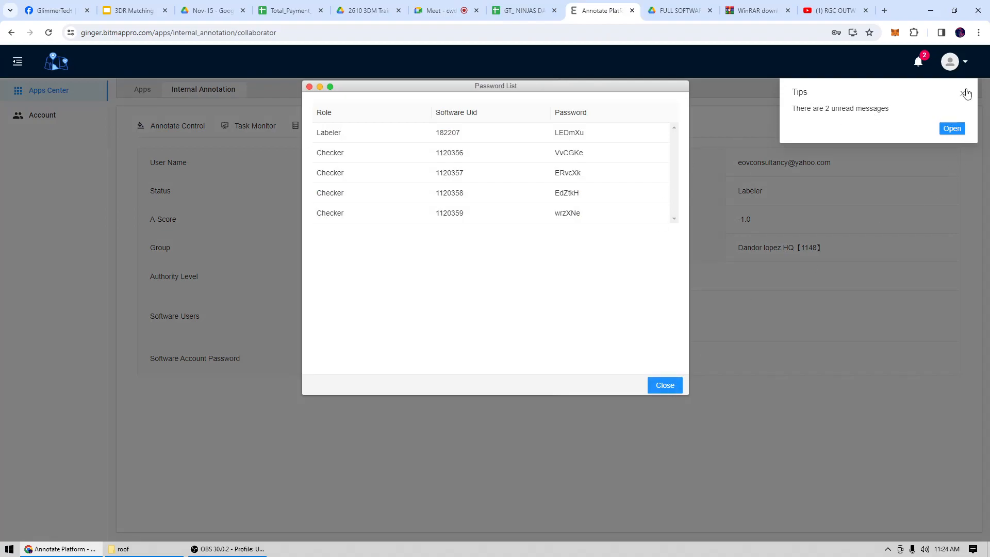
click(665, 386)
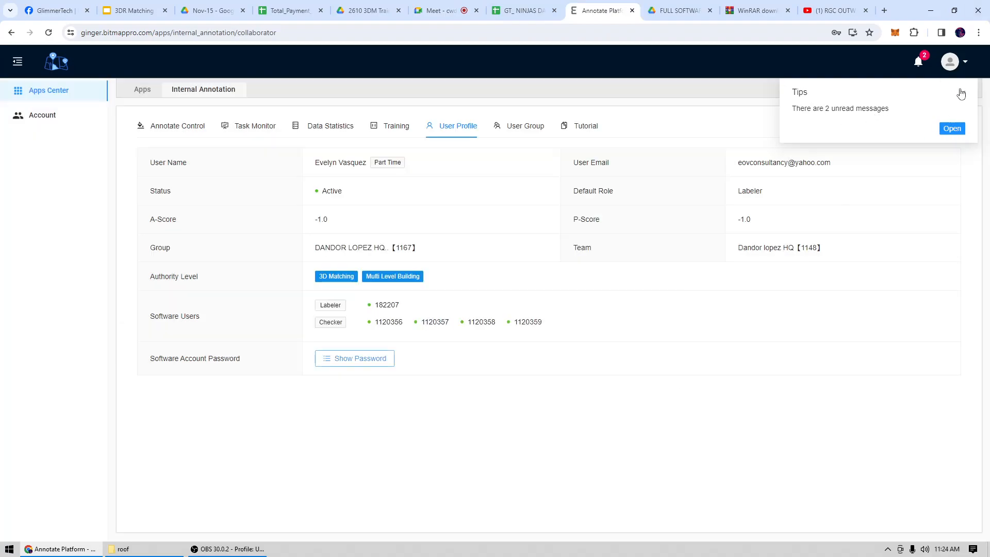
click(961, 93)
Look over the user group's members and the account menu, then return to the Google Meet call.
click(524, 133)
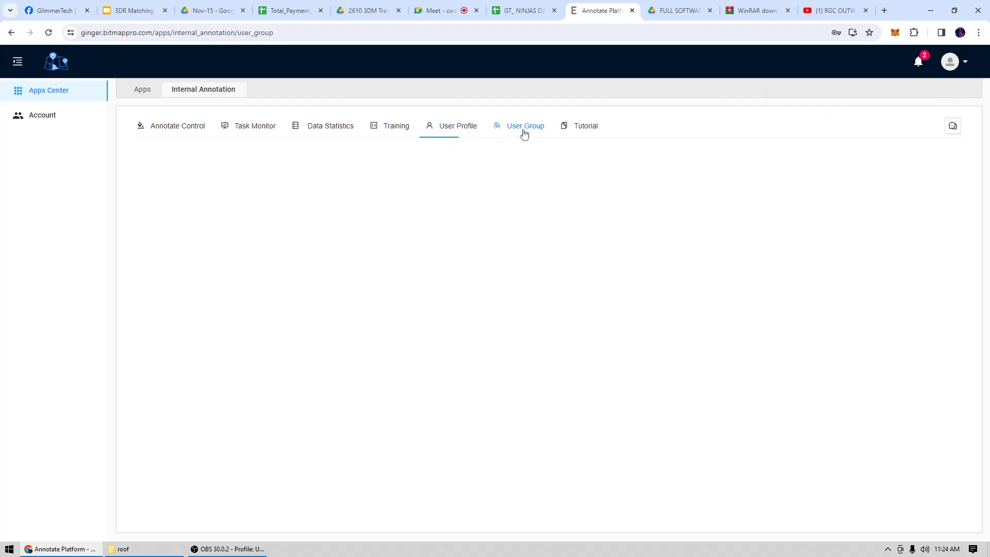
click(963, 66)
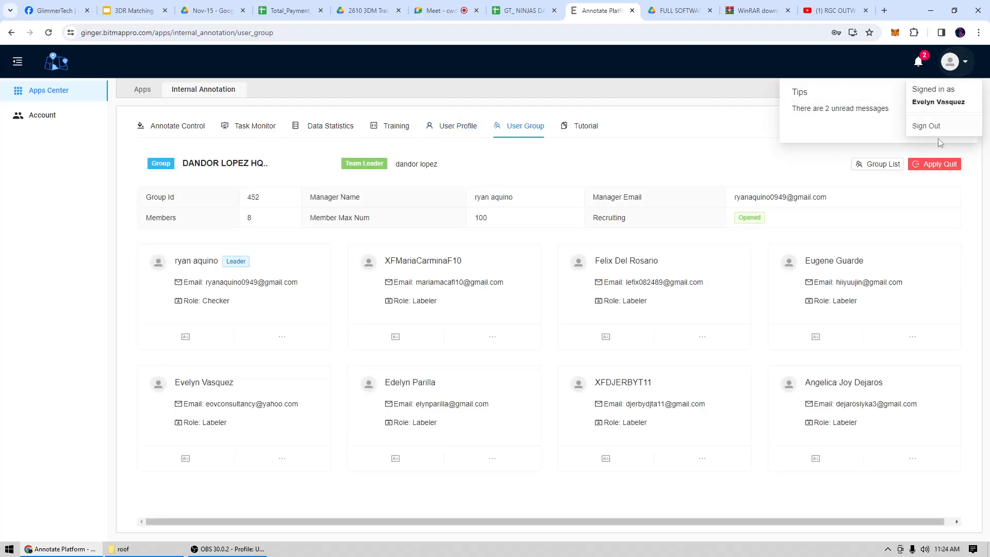
click(901, 129)
click(441, 10)
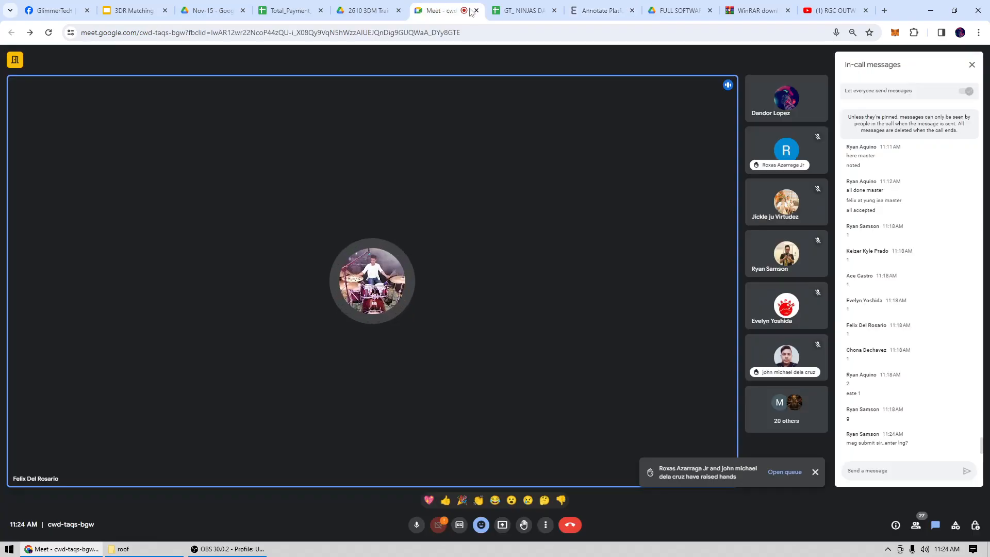